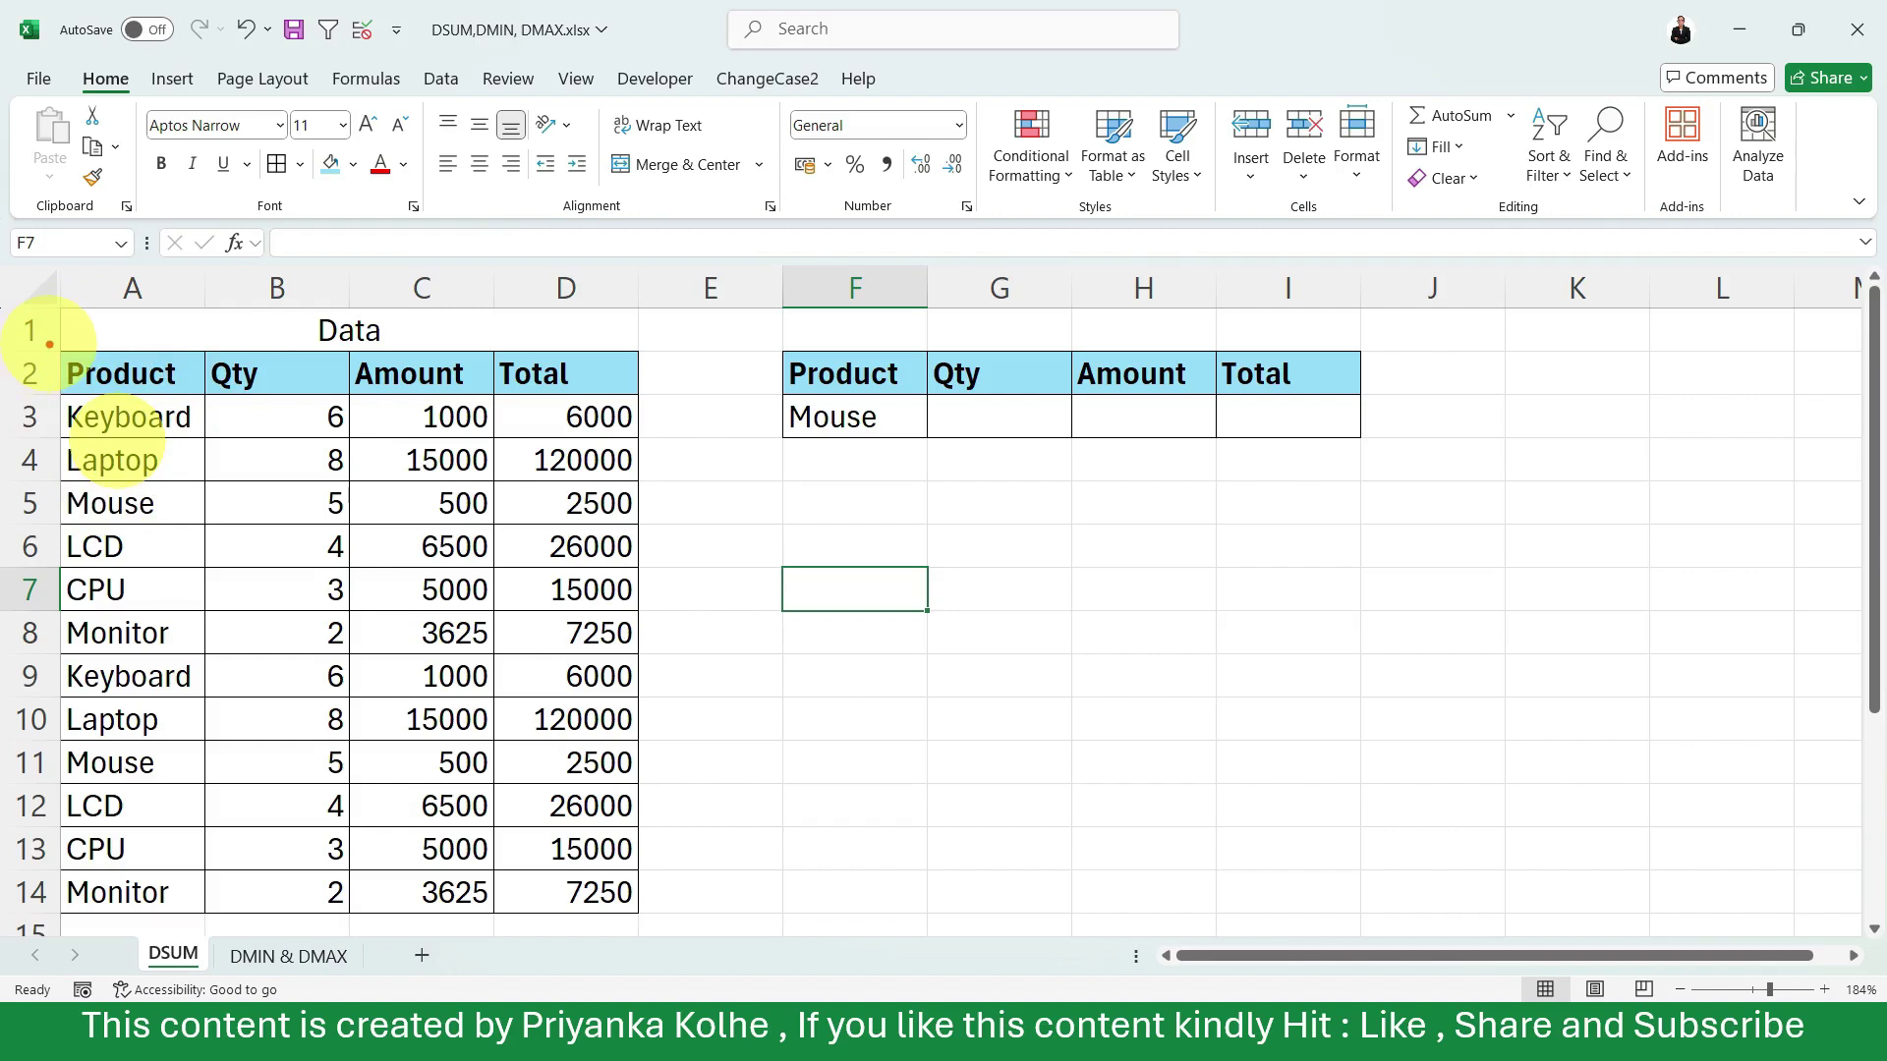
mouse_move(50, 339)
mouse_down()
mouse_move(83, 432)
mouse_move(639, 398)
mouse_up()
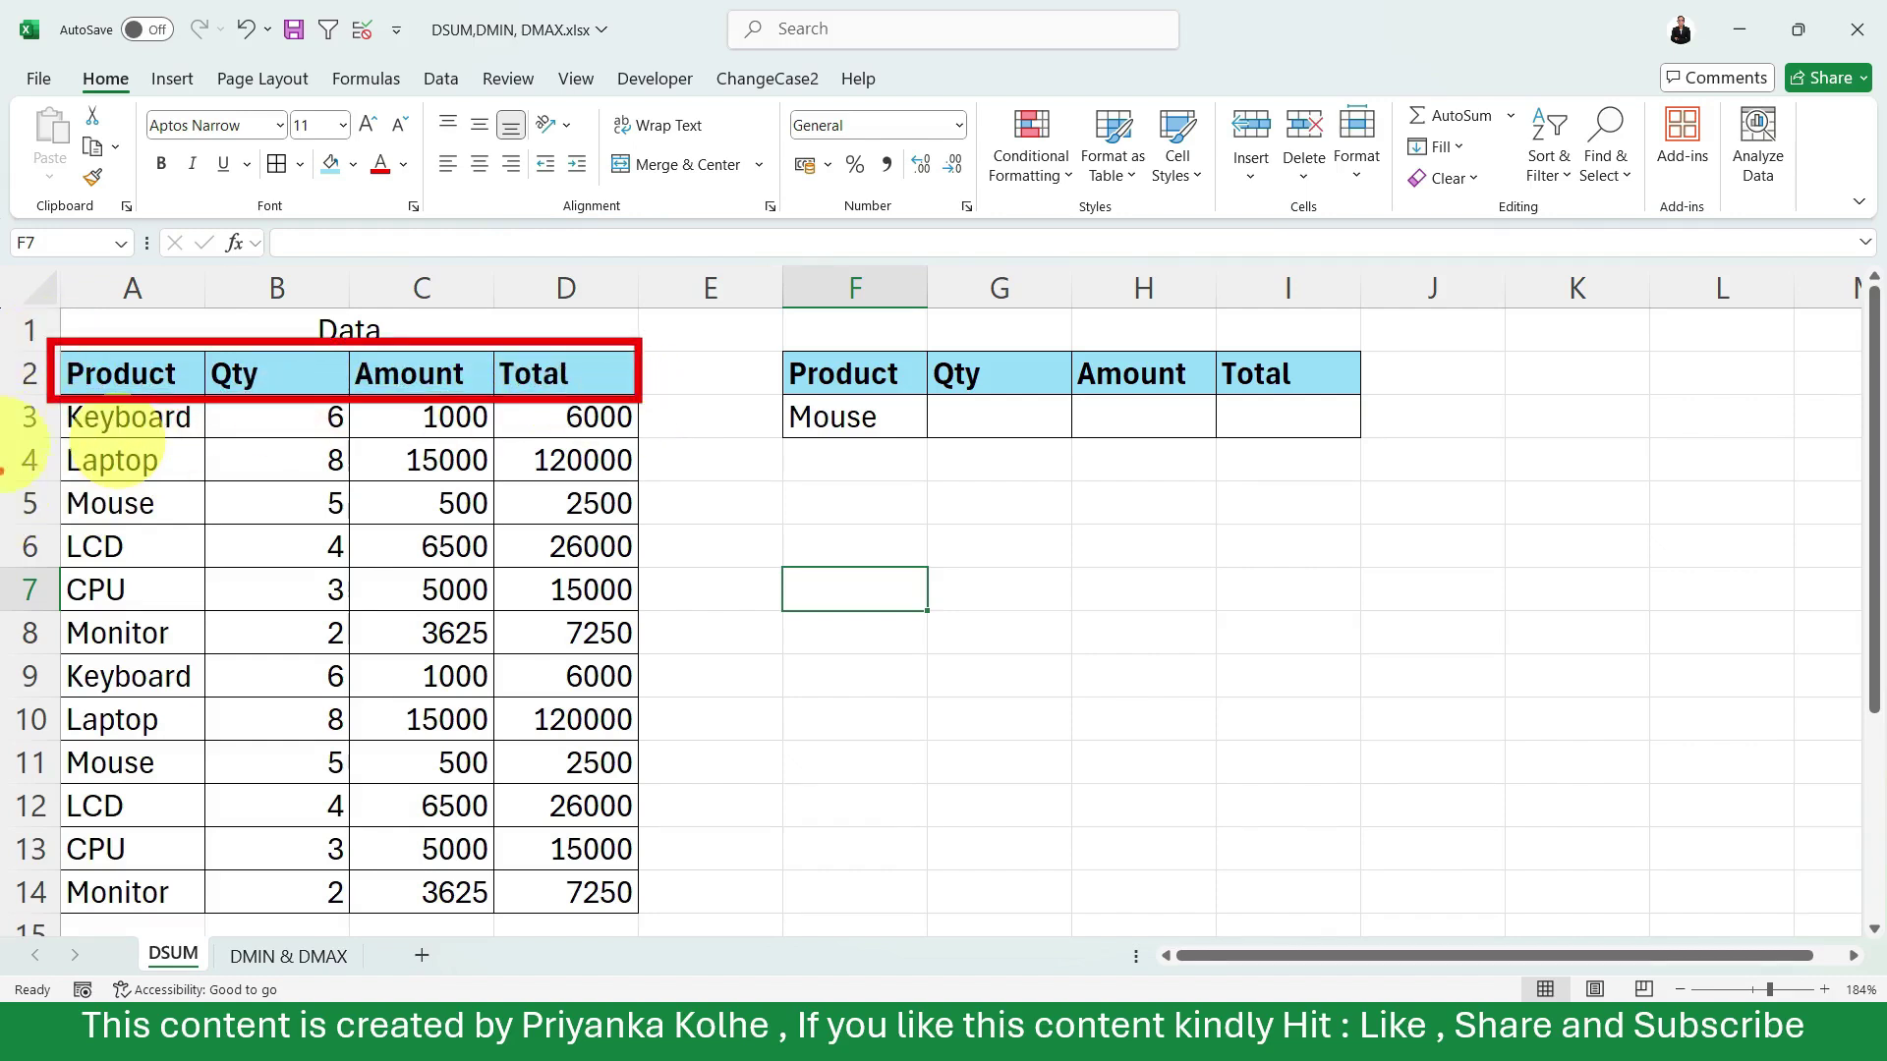
drag(42, 403, 637, 921)
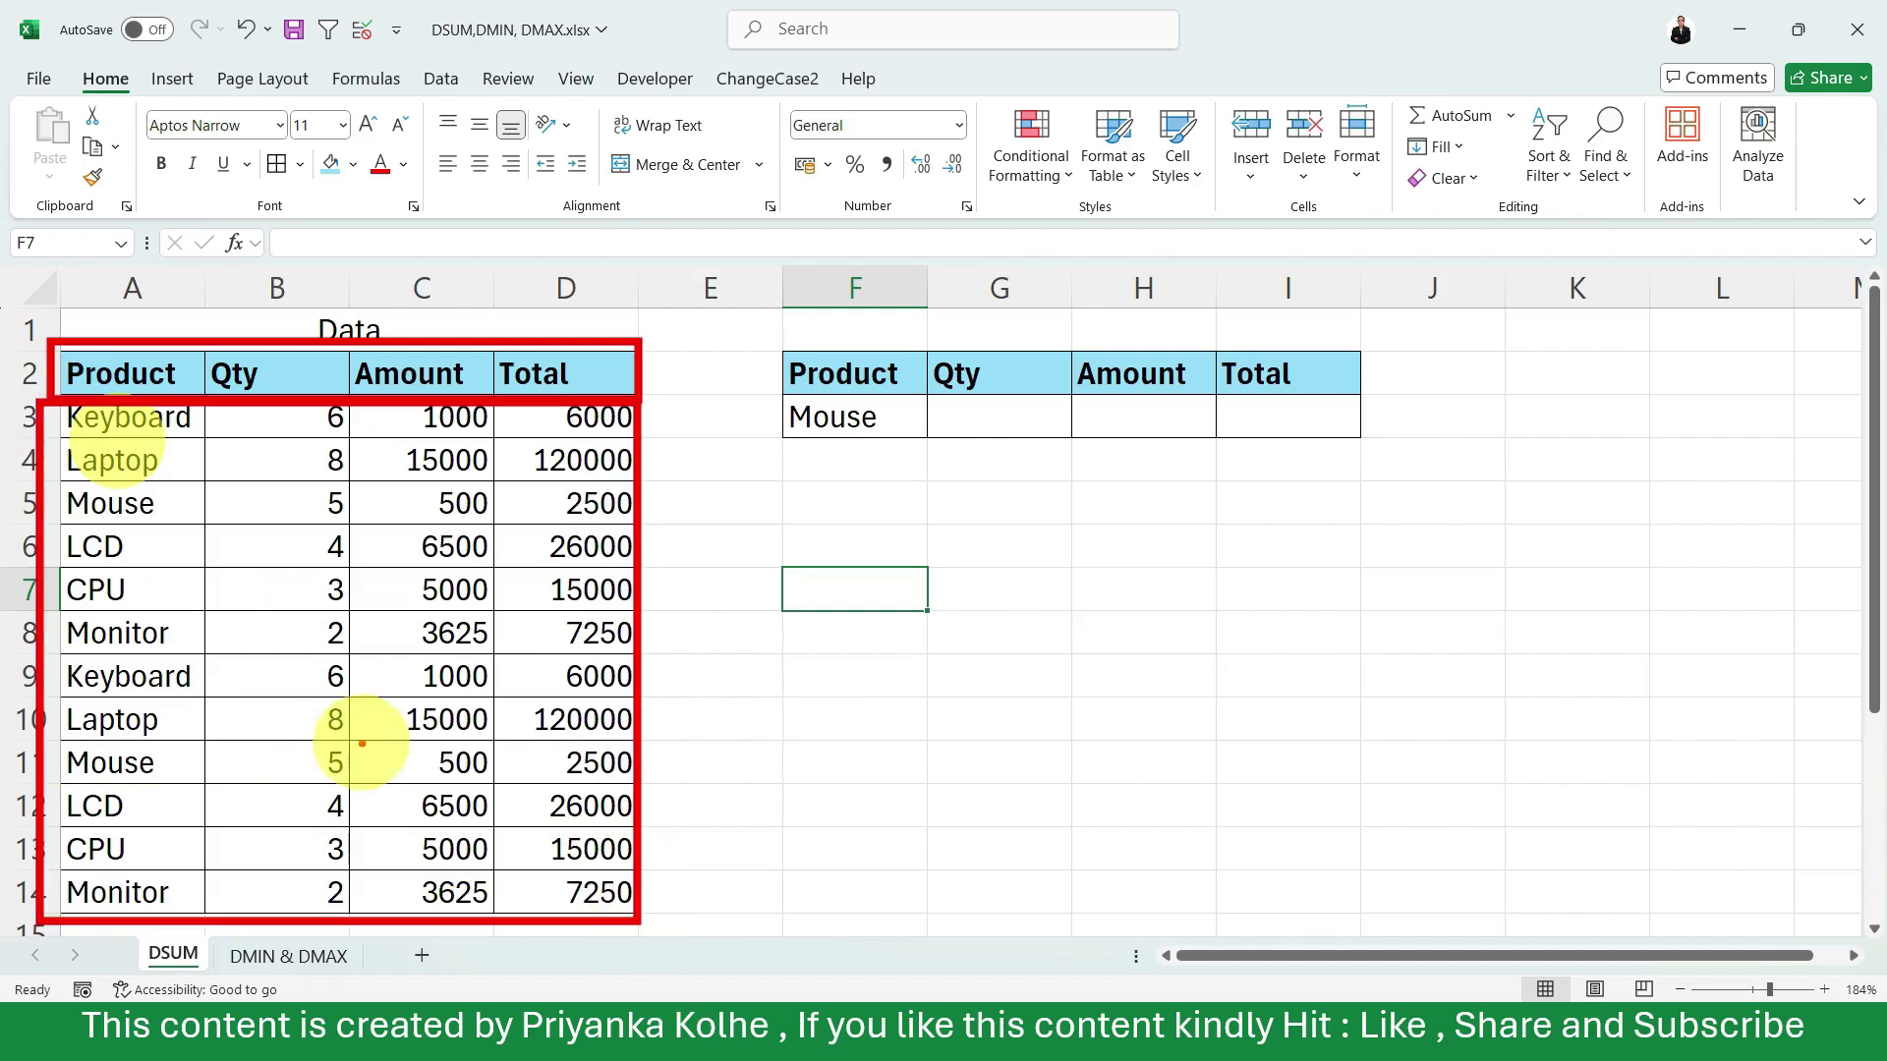
drag(195, 940, 367, 730)
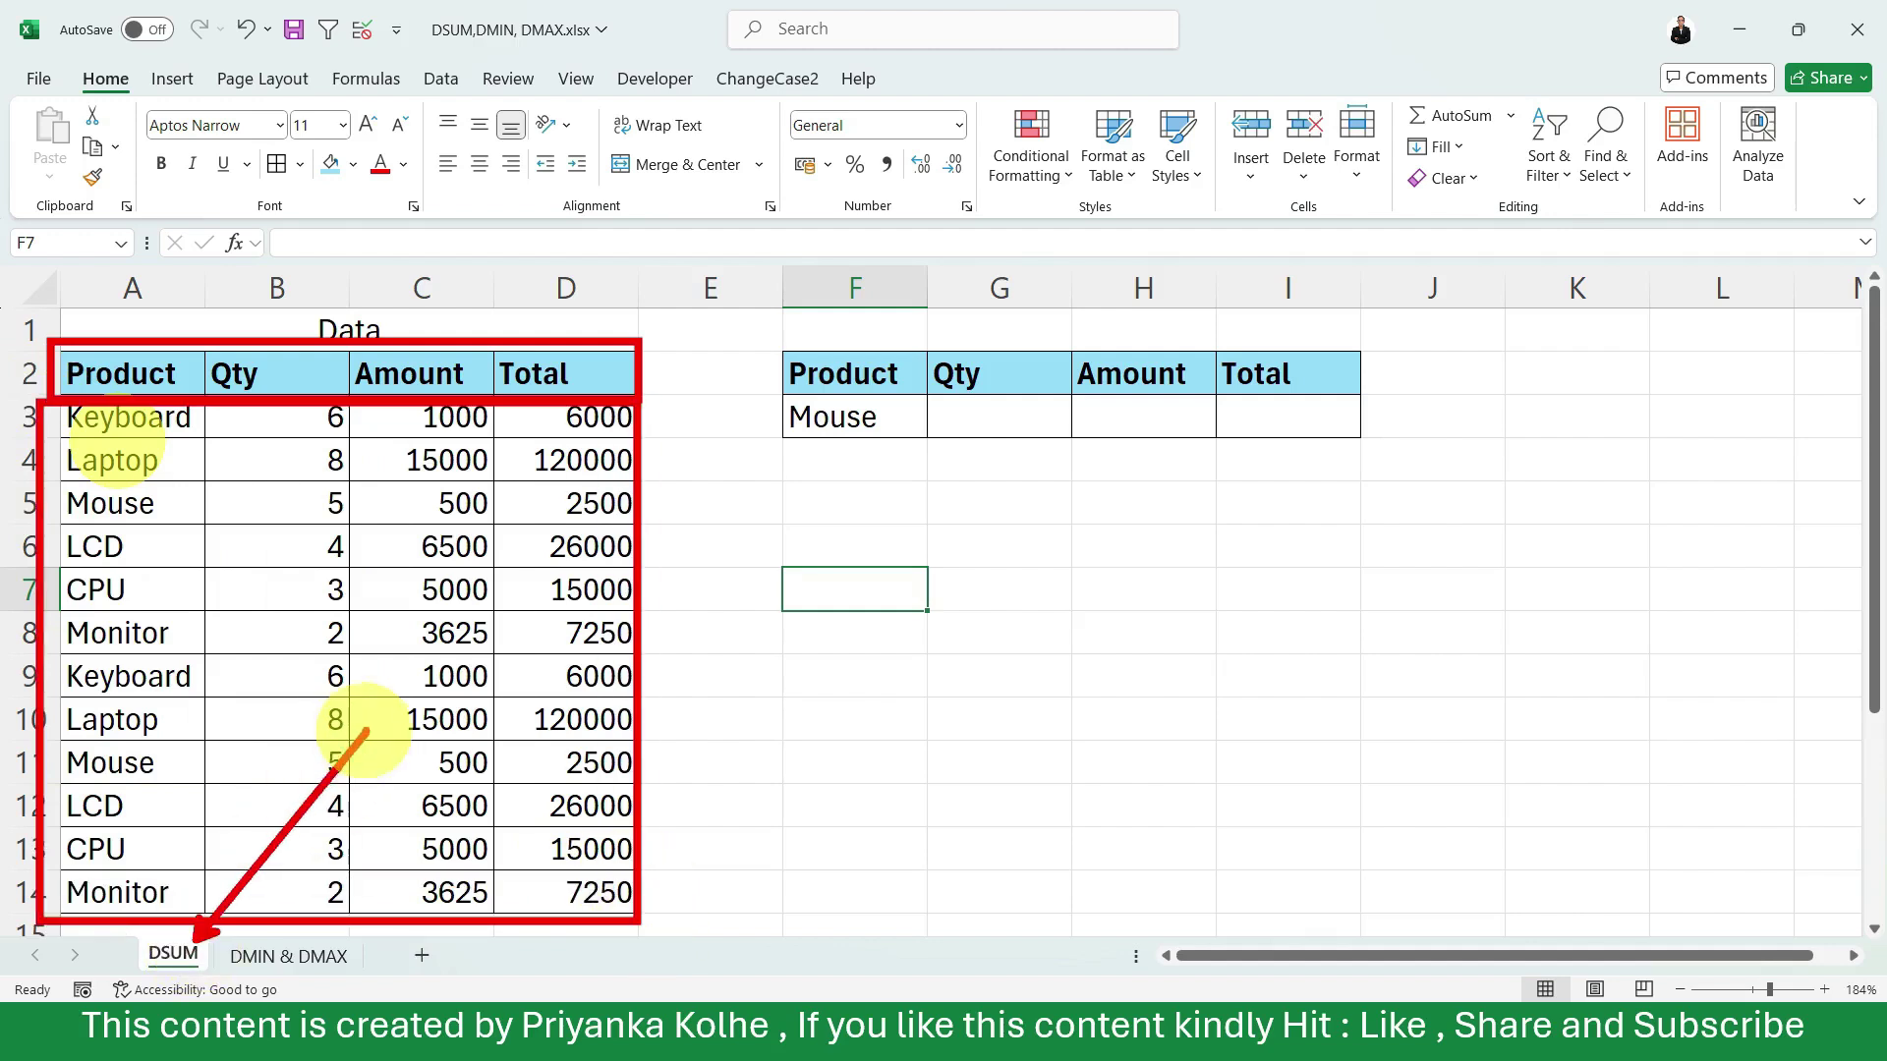
drag(286, 939, 476, 775)
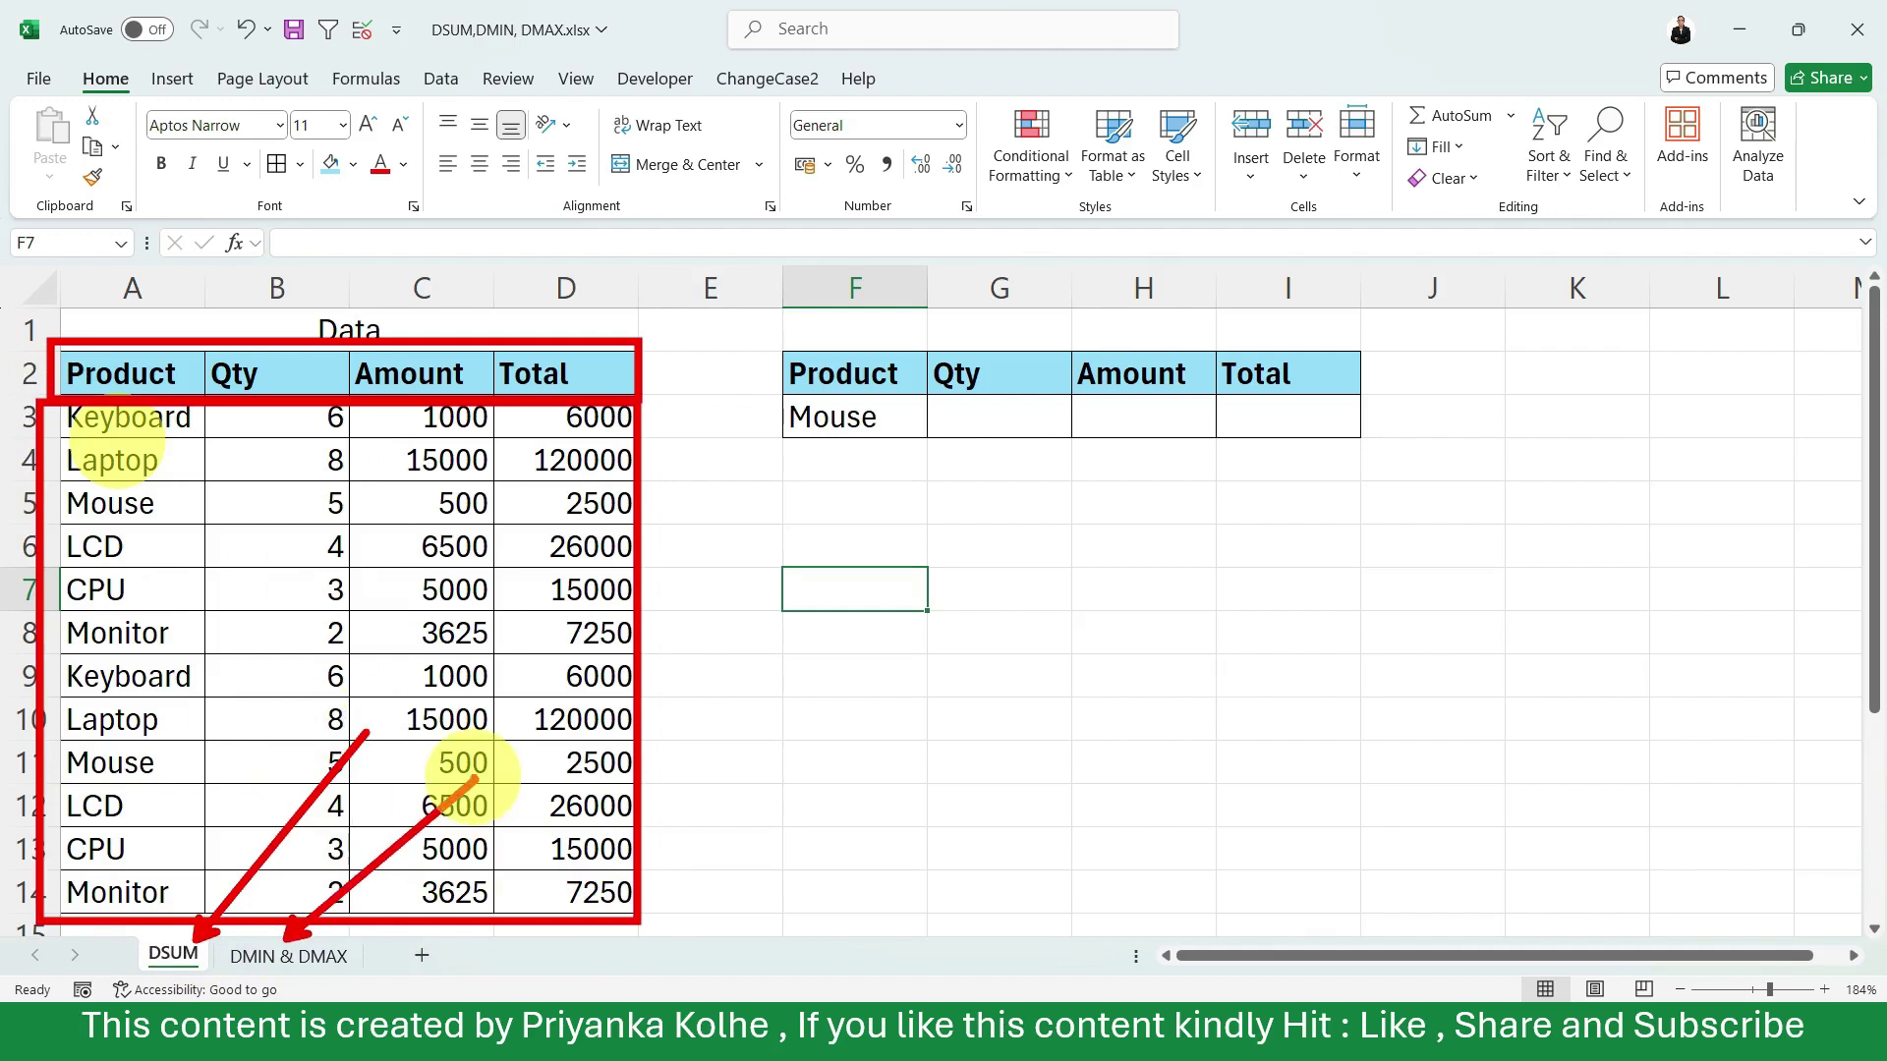
key(e)
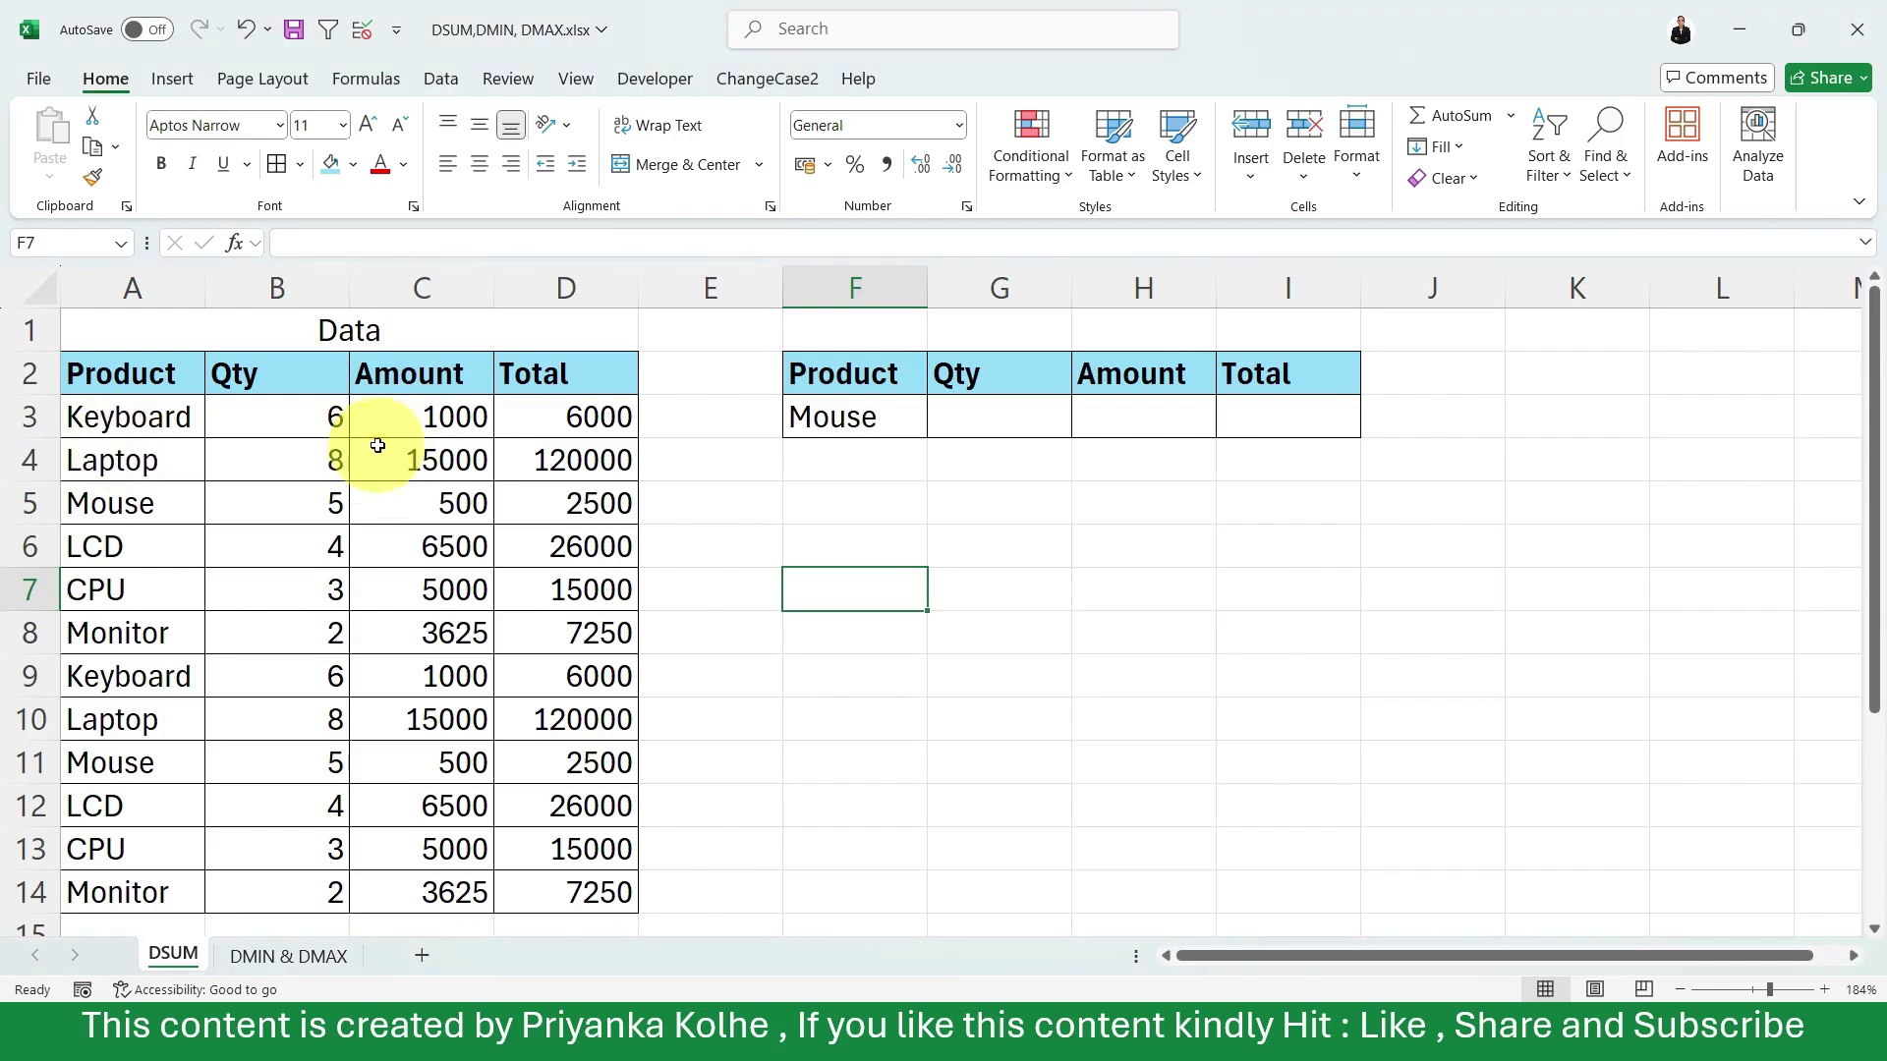
click(490, 496)
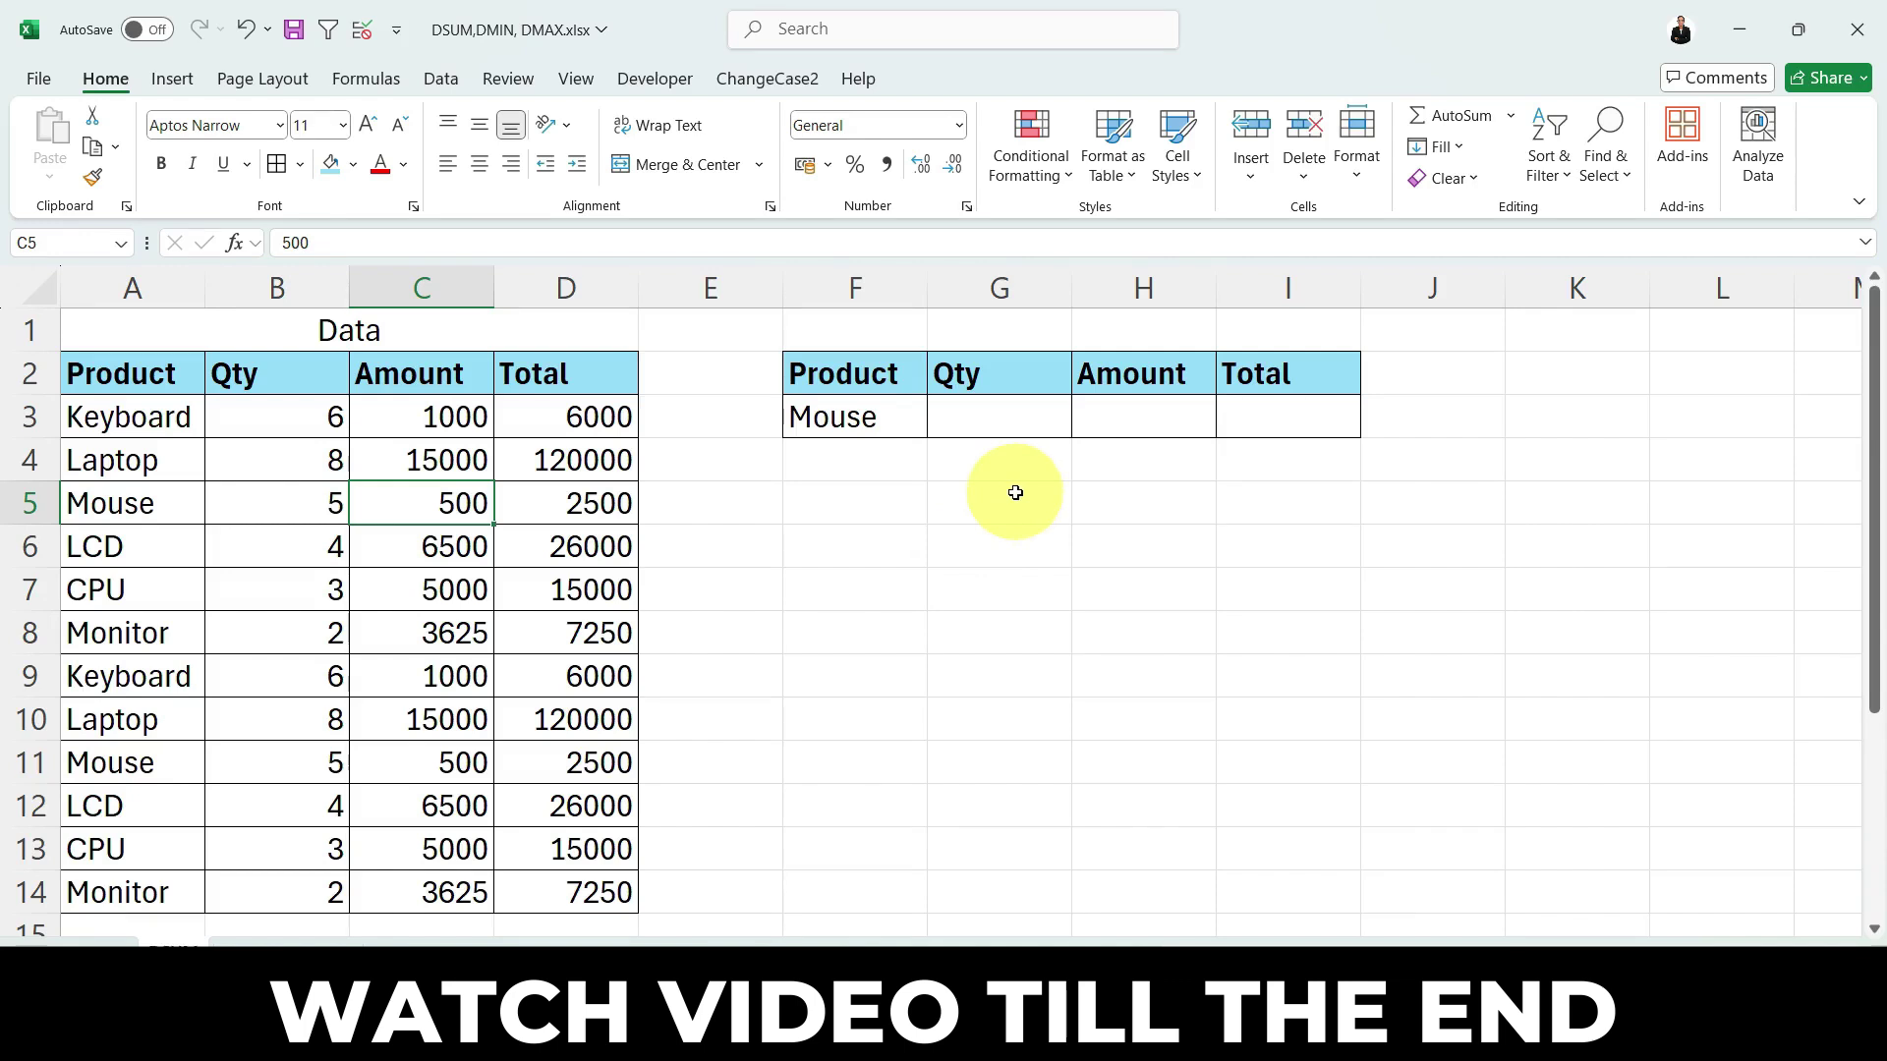
Start a DSUM formula in the Mouse row's Qty cell G3, with $A$2:$D$14 as the absolute database range.
click(989, 418)
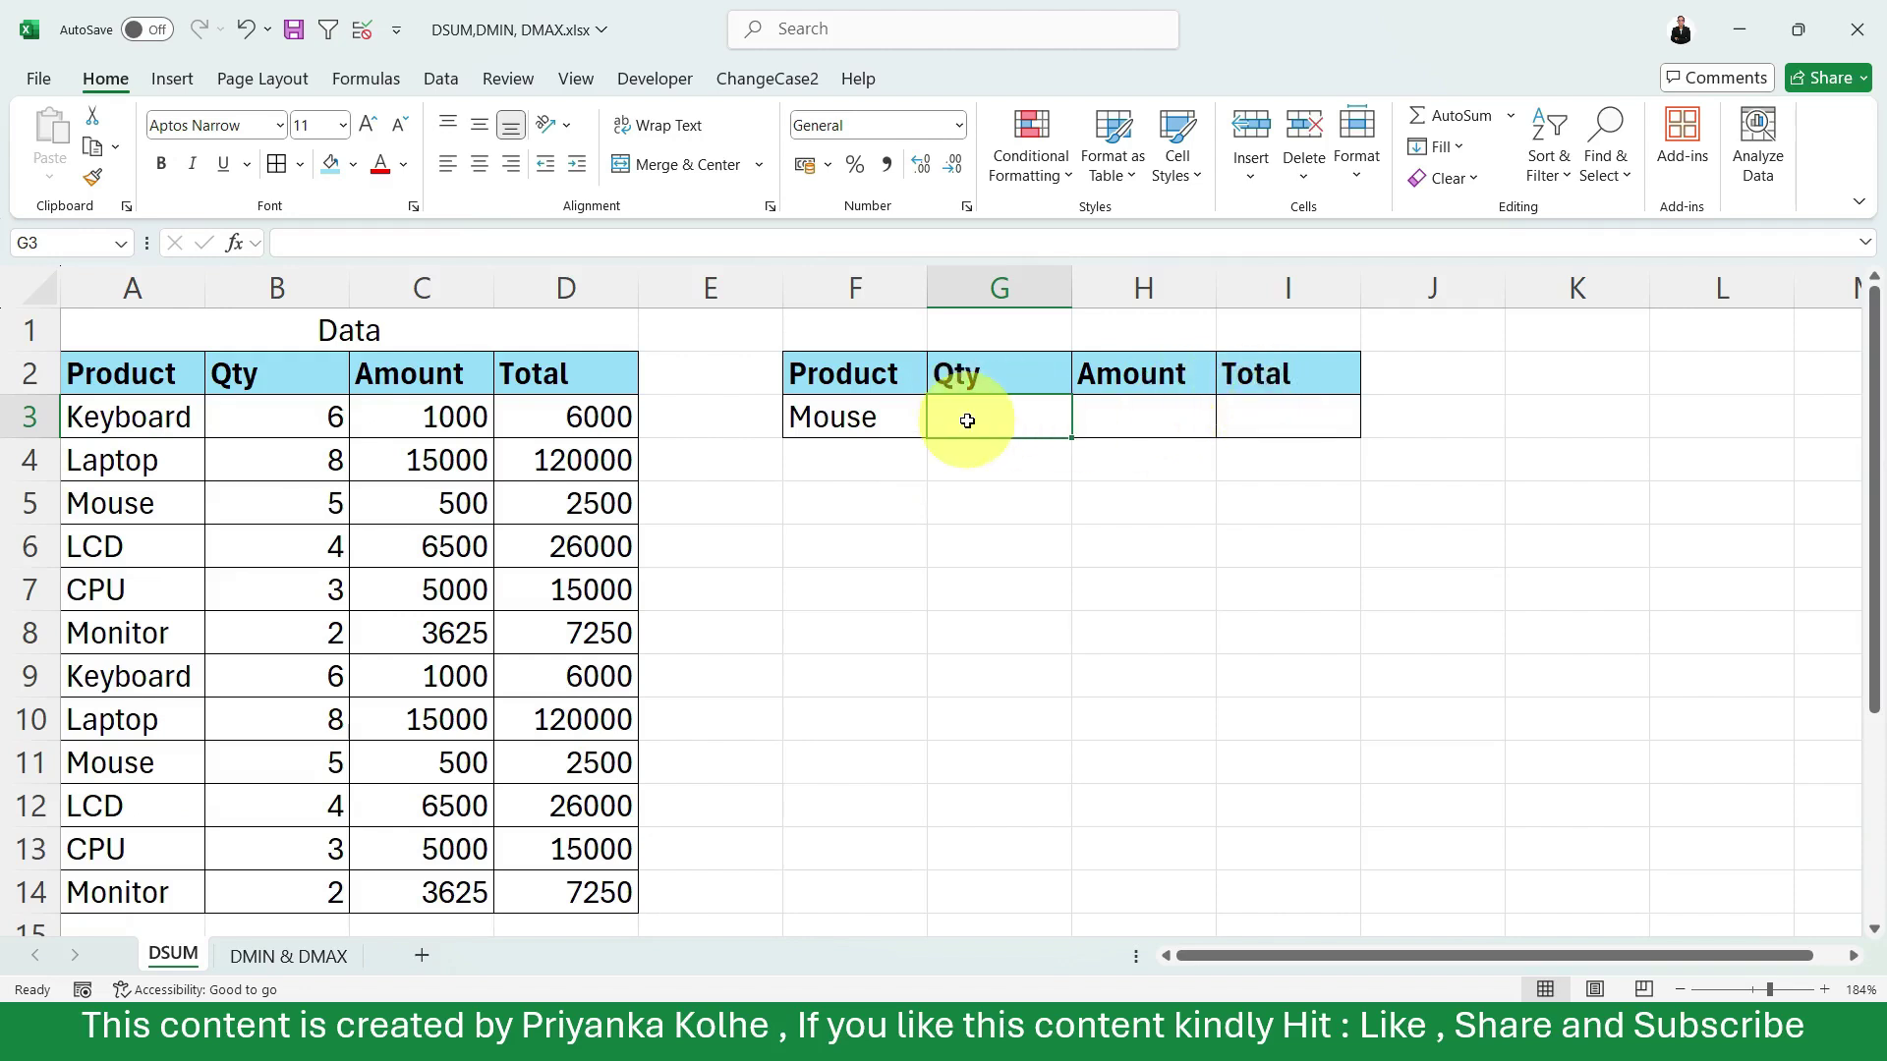
text(=dsu)
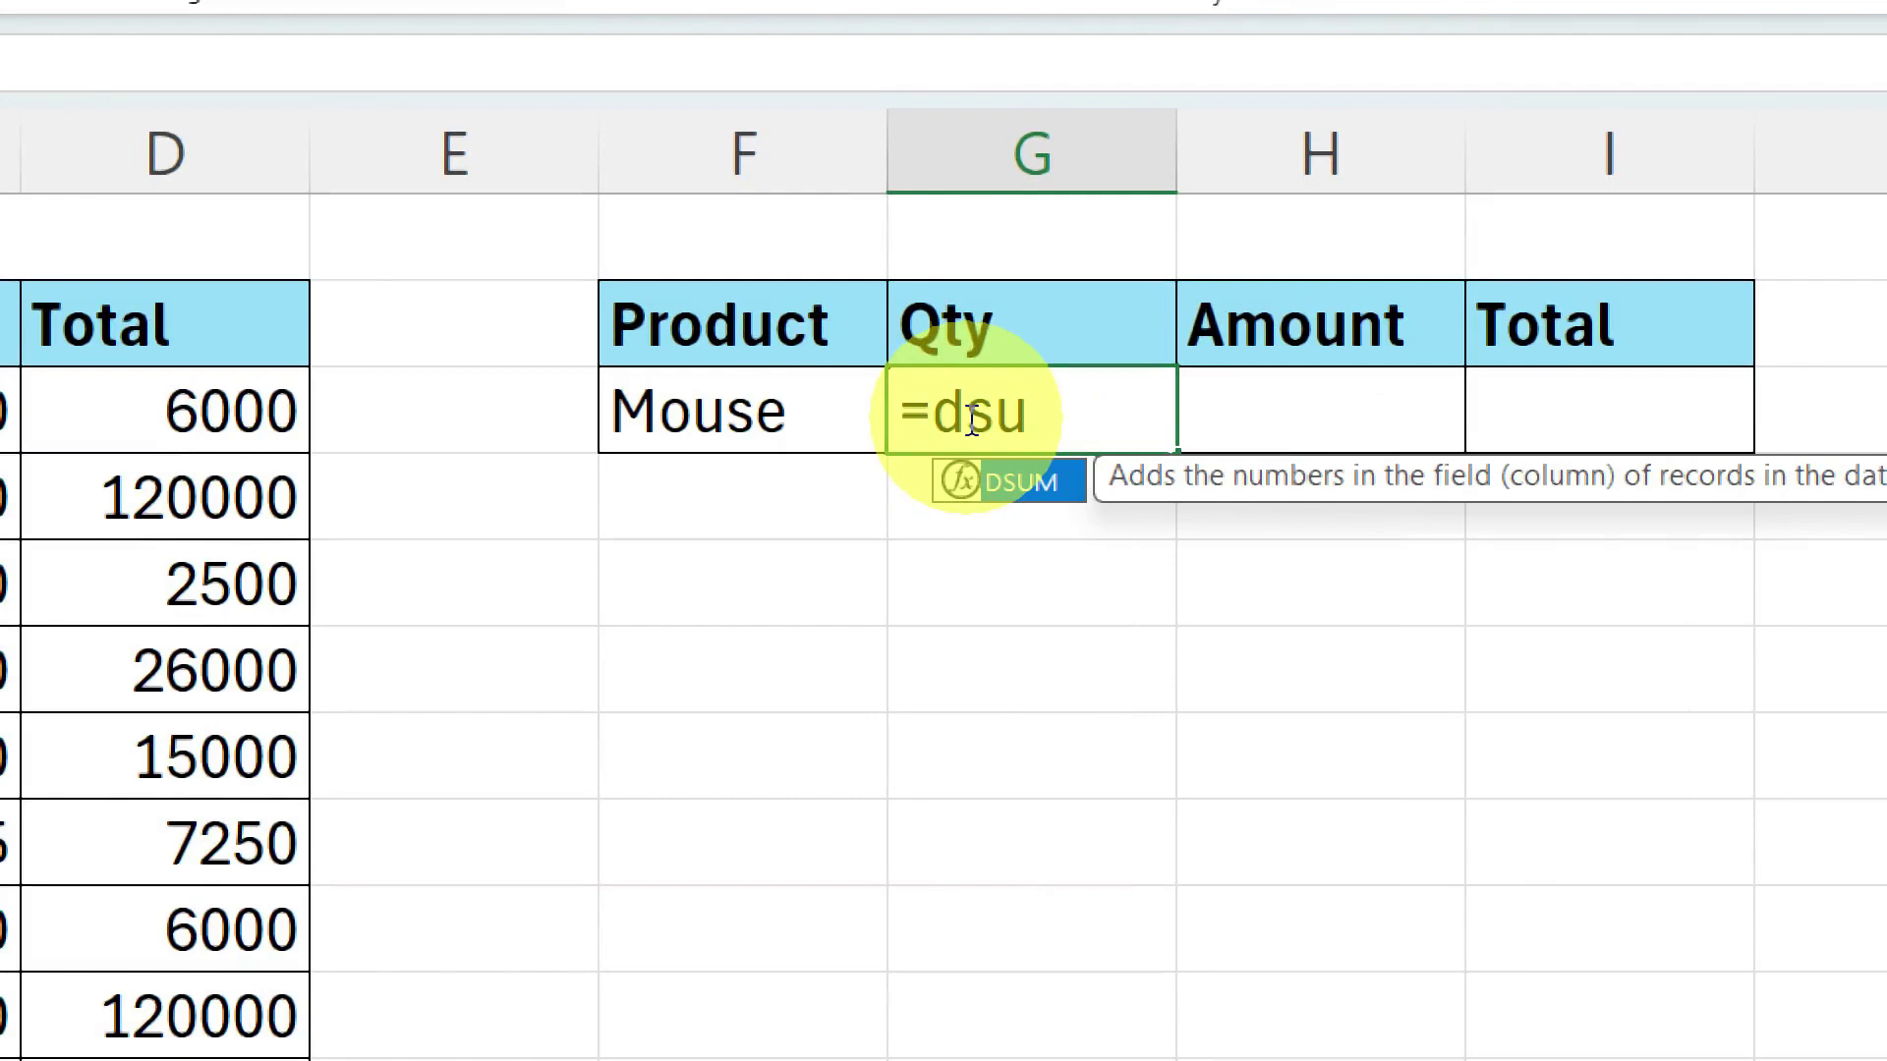
key(Tab)
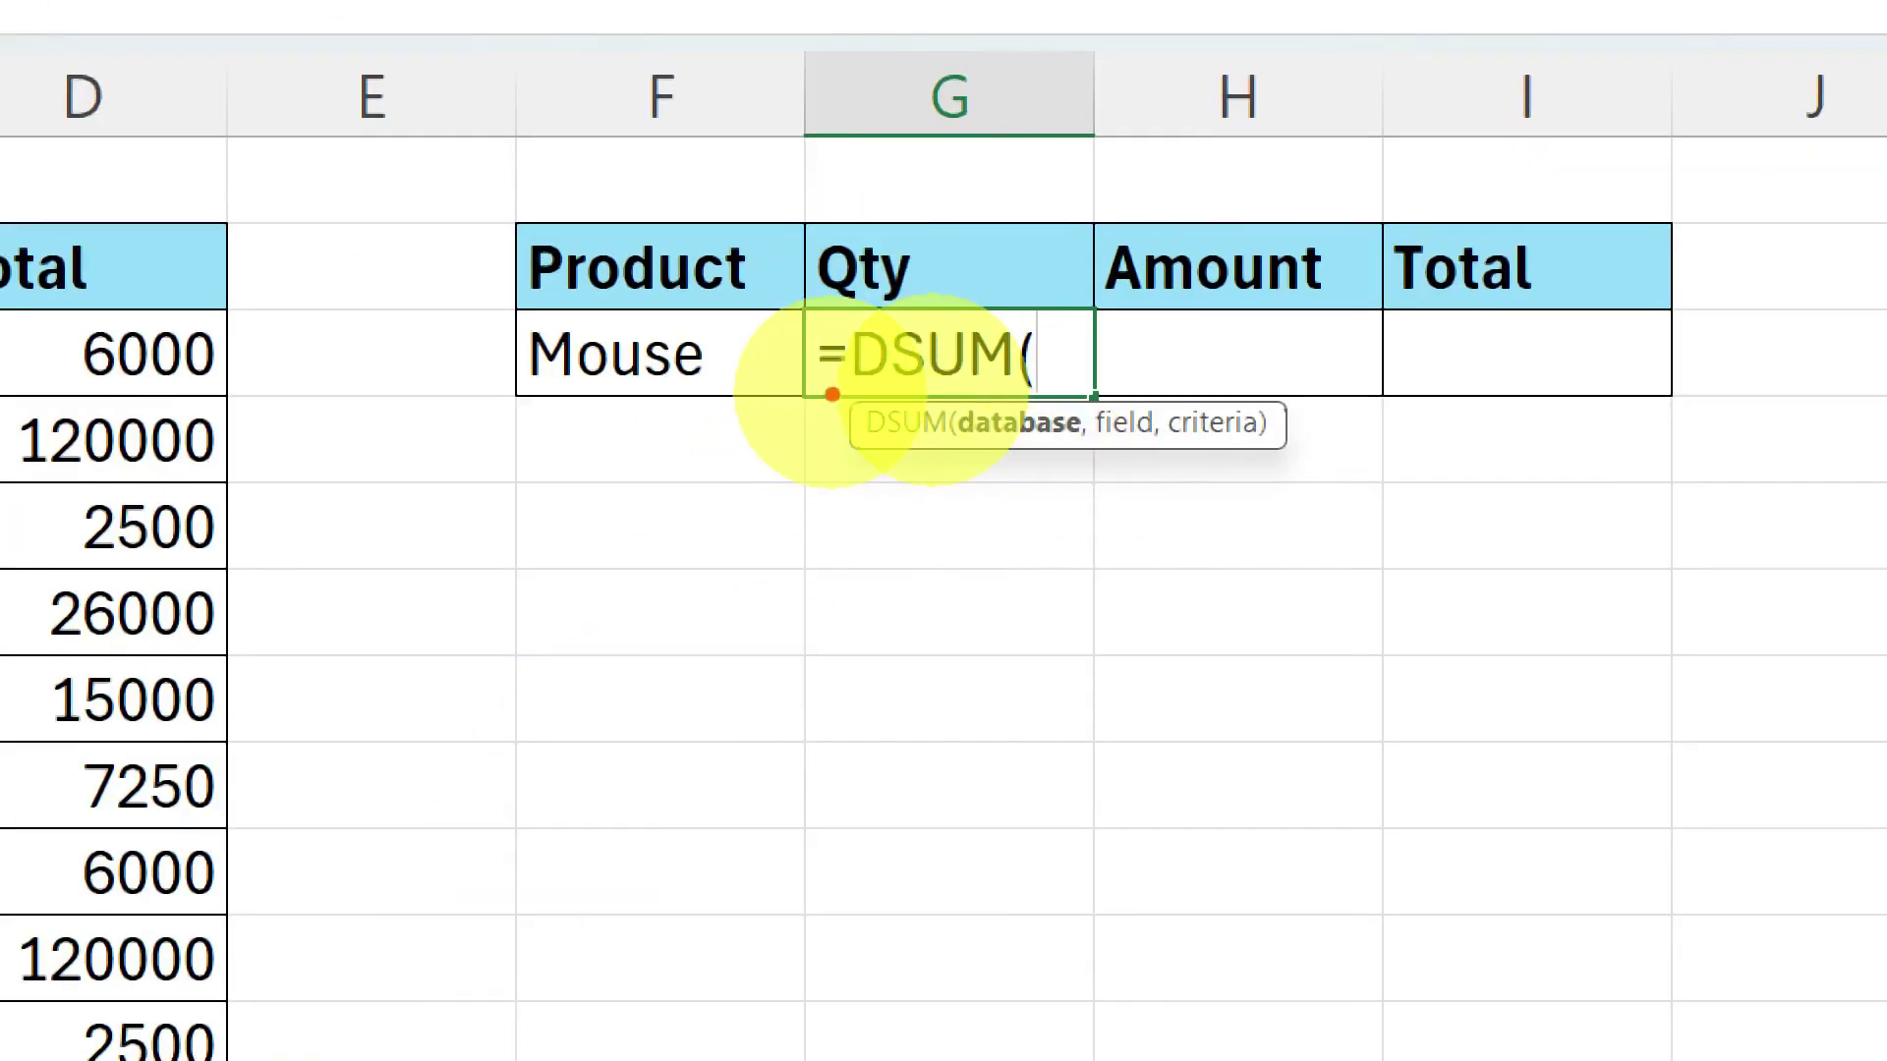
mouse_move(842, 386)
mouse_down()
mouse_move(845, 466)
mouse_move(1332, 468)
mouse_move(1297, 472)
mouse_up()
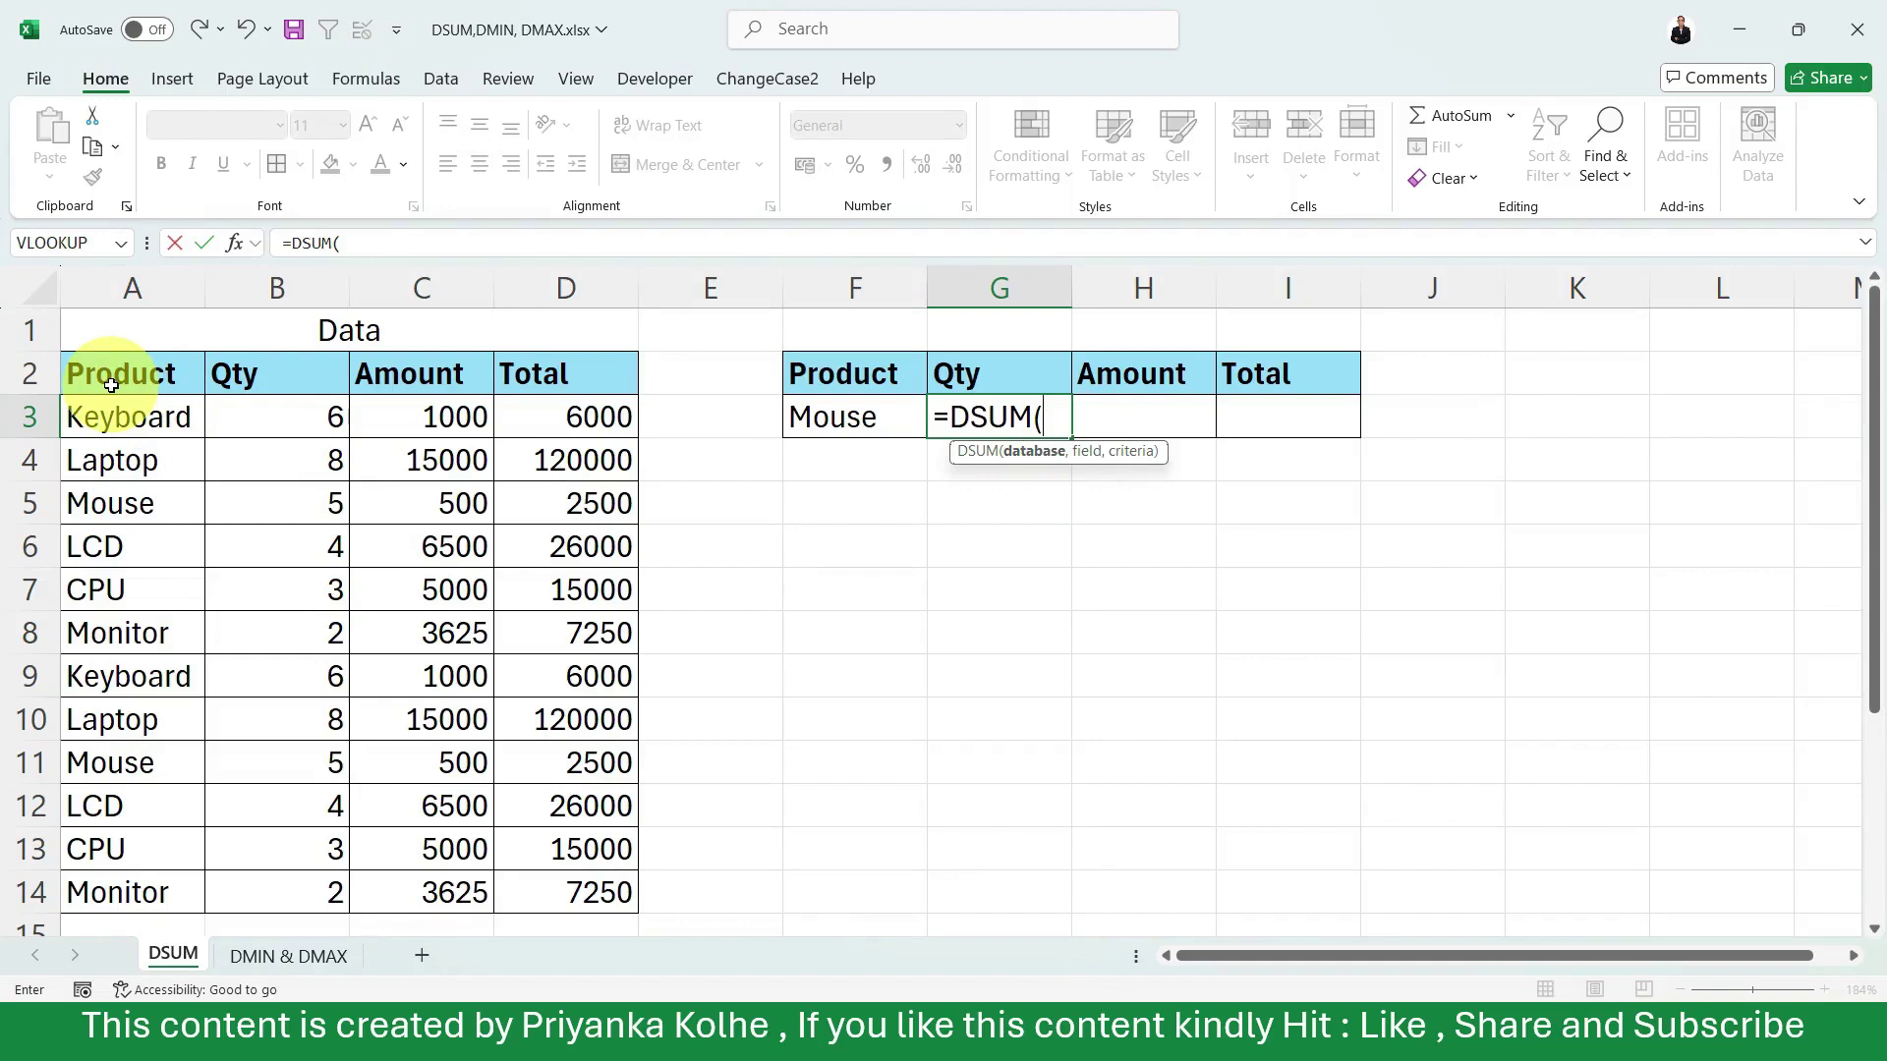
drag(90, 335, 449, 890)
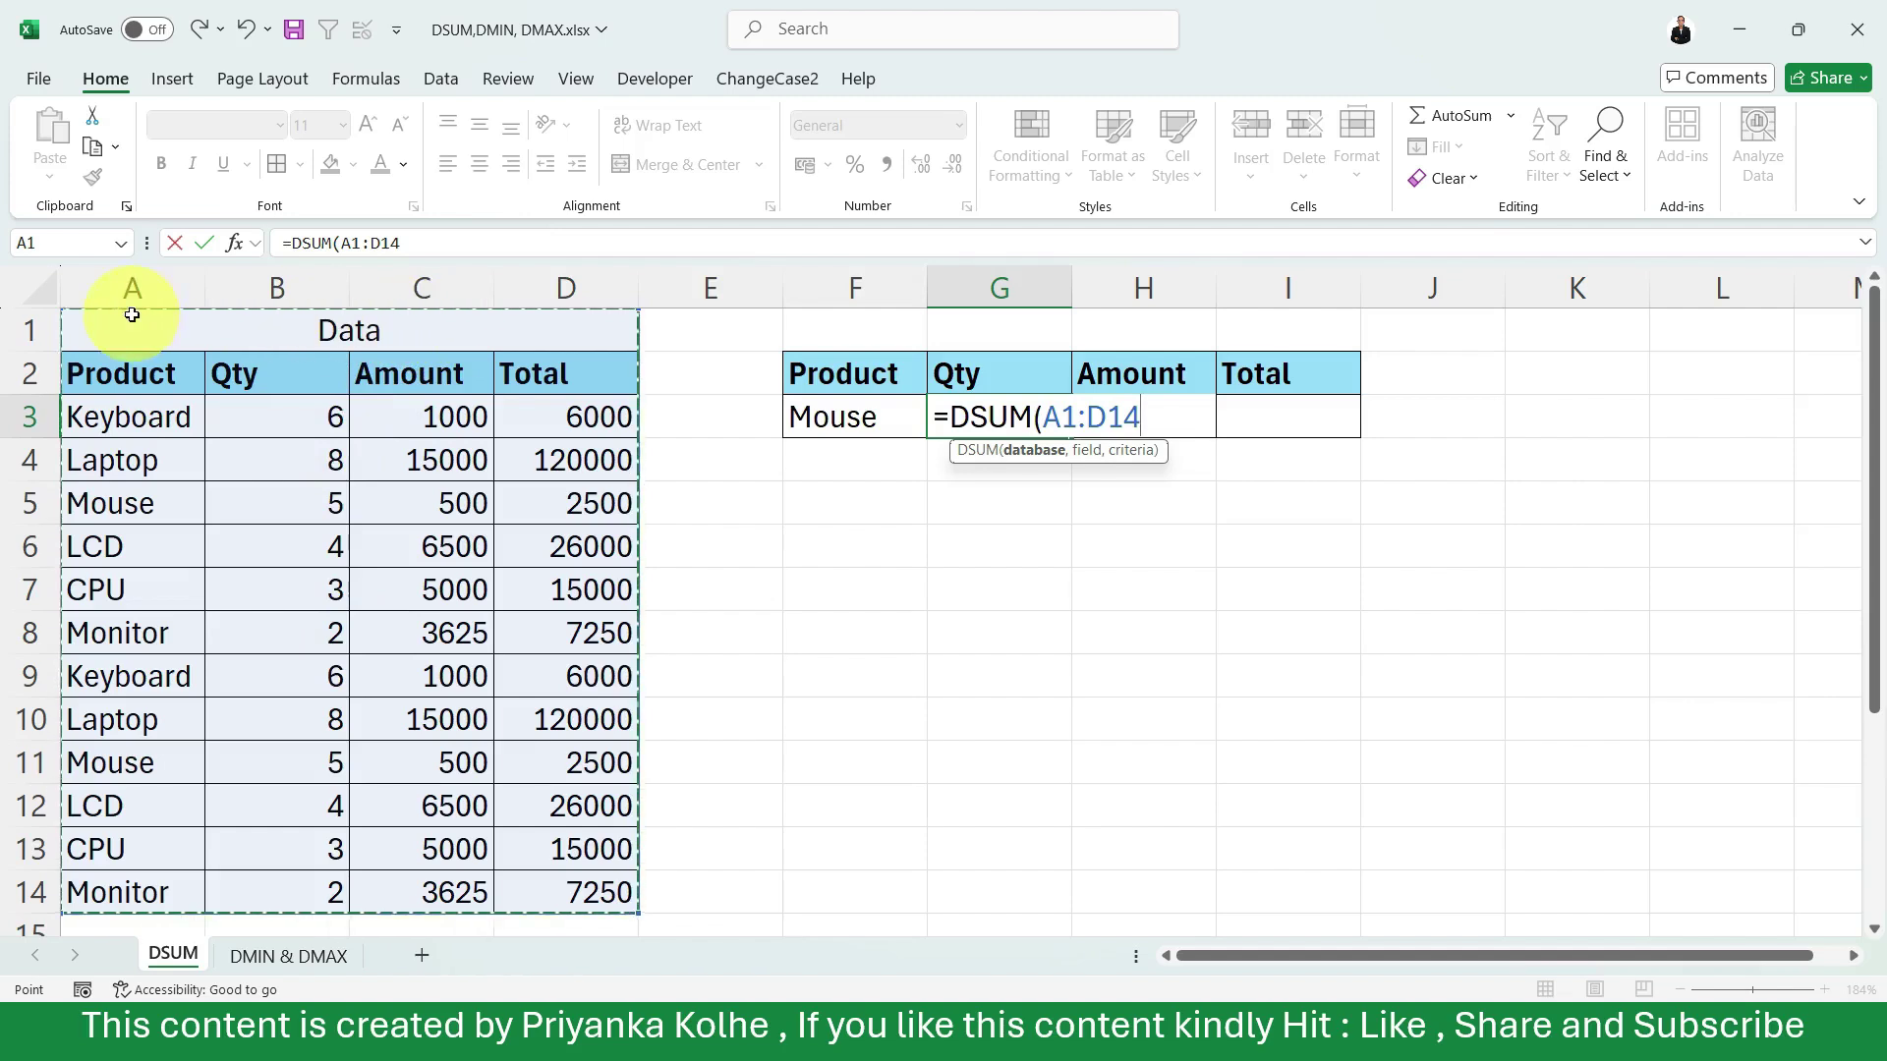
drag(118, 414, 546, 846)
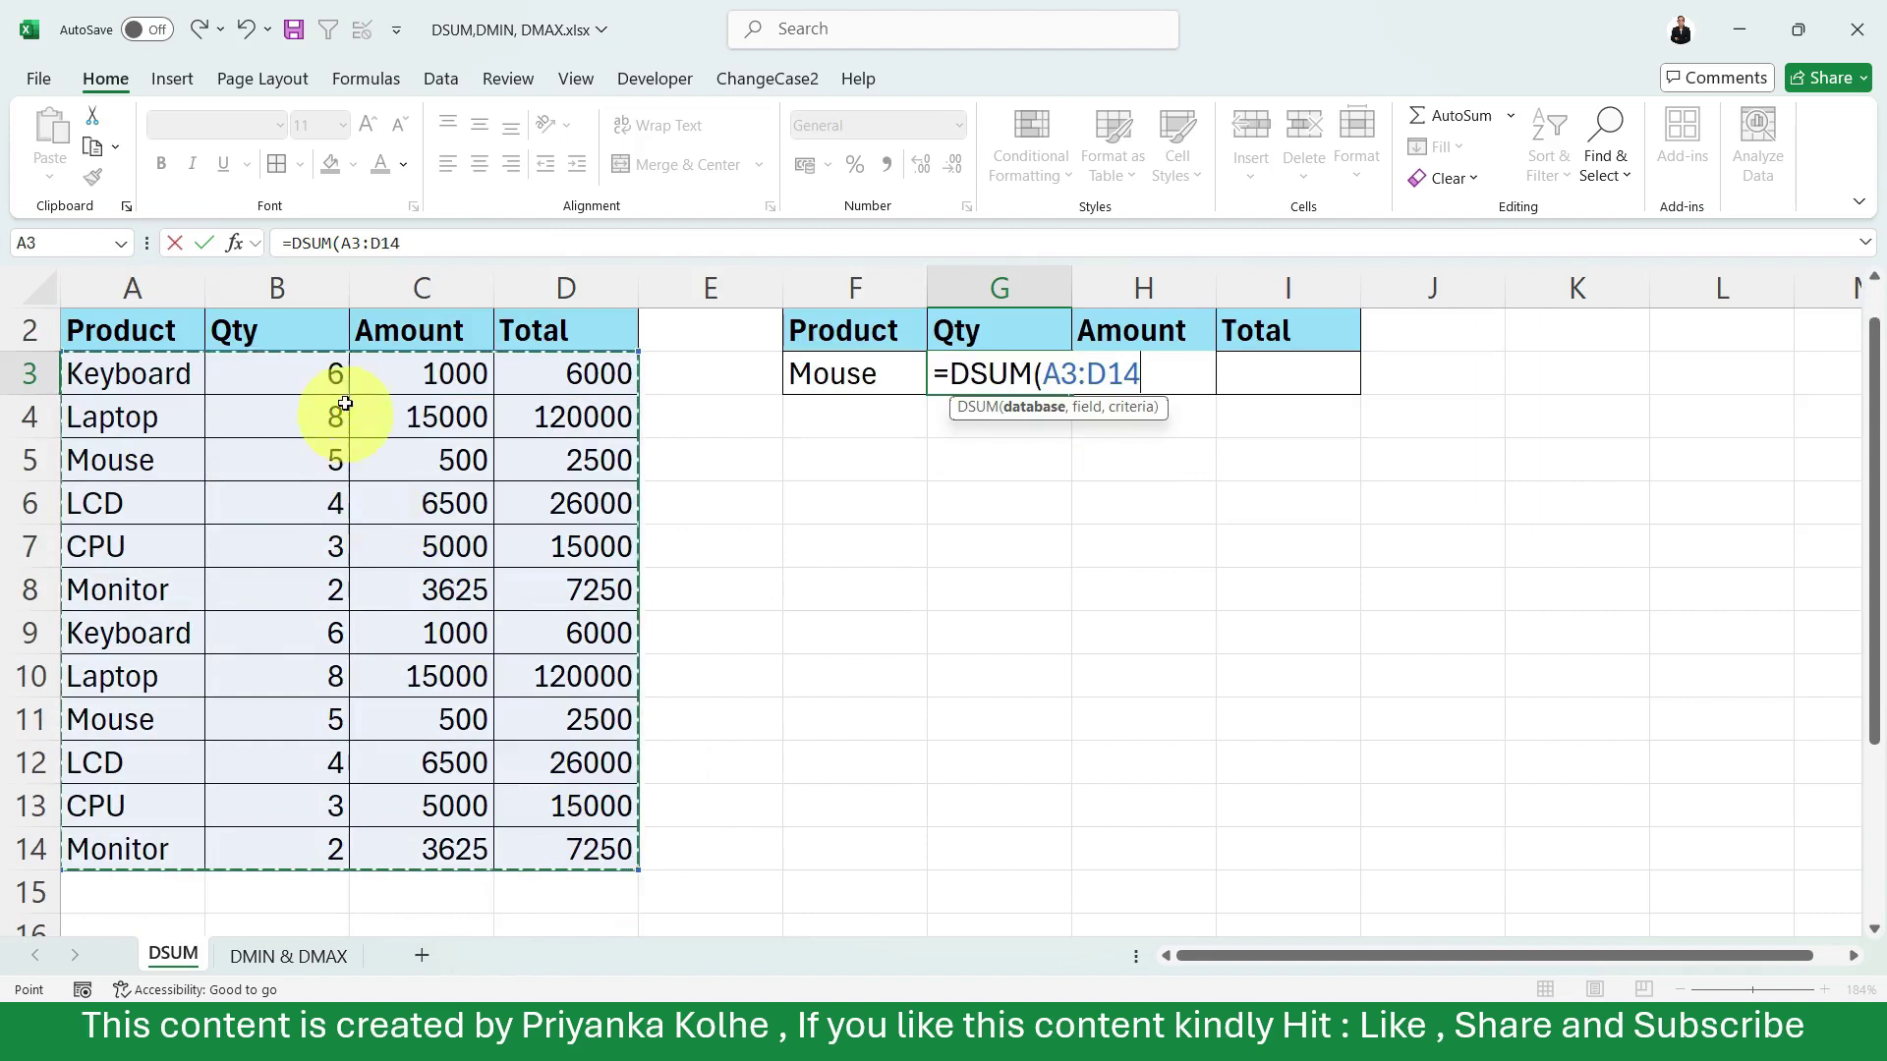
scroll(344, 388, up, 1)
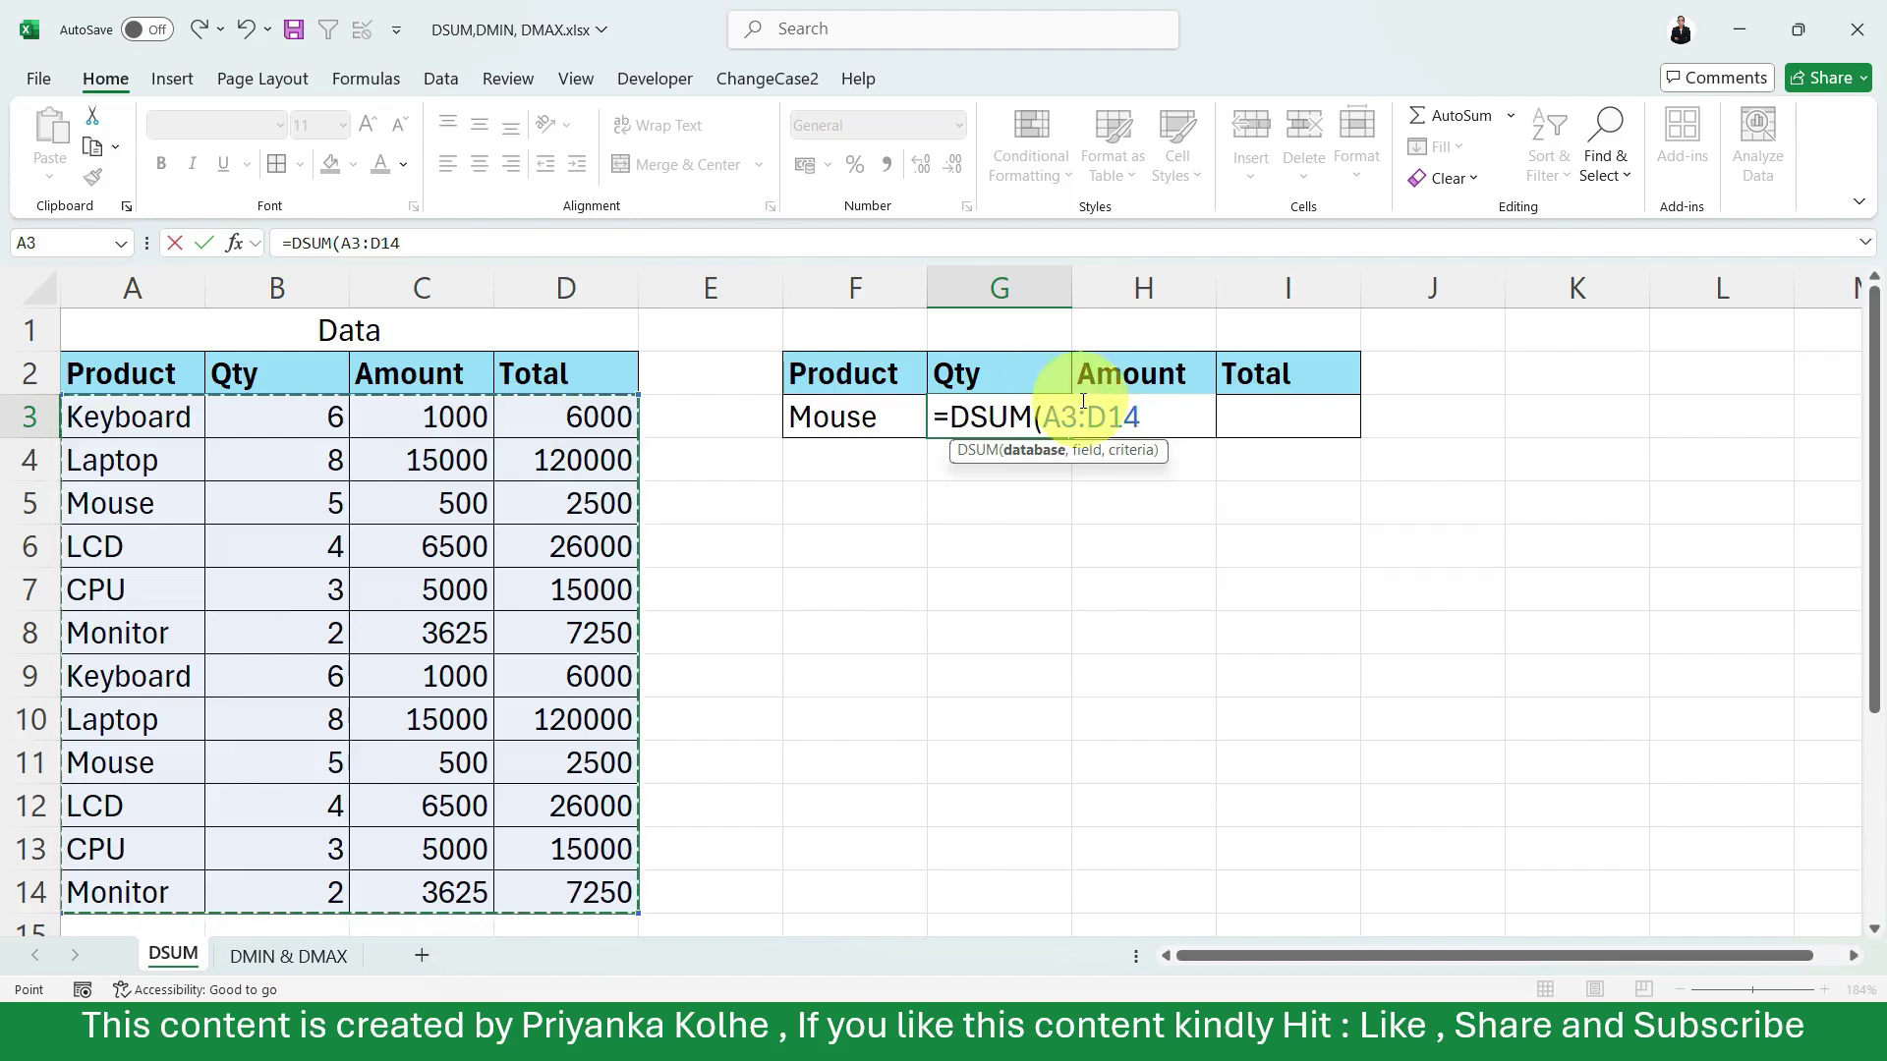
drag(120, 371, 588, 894)
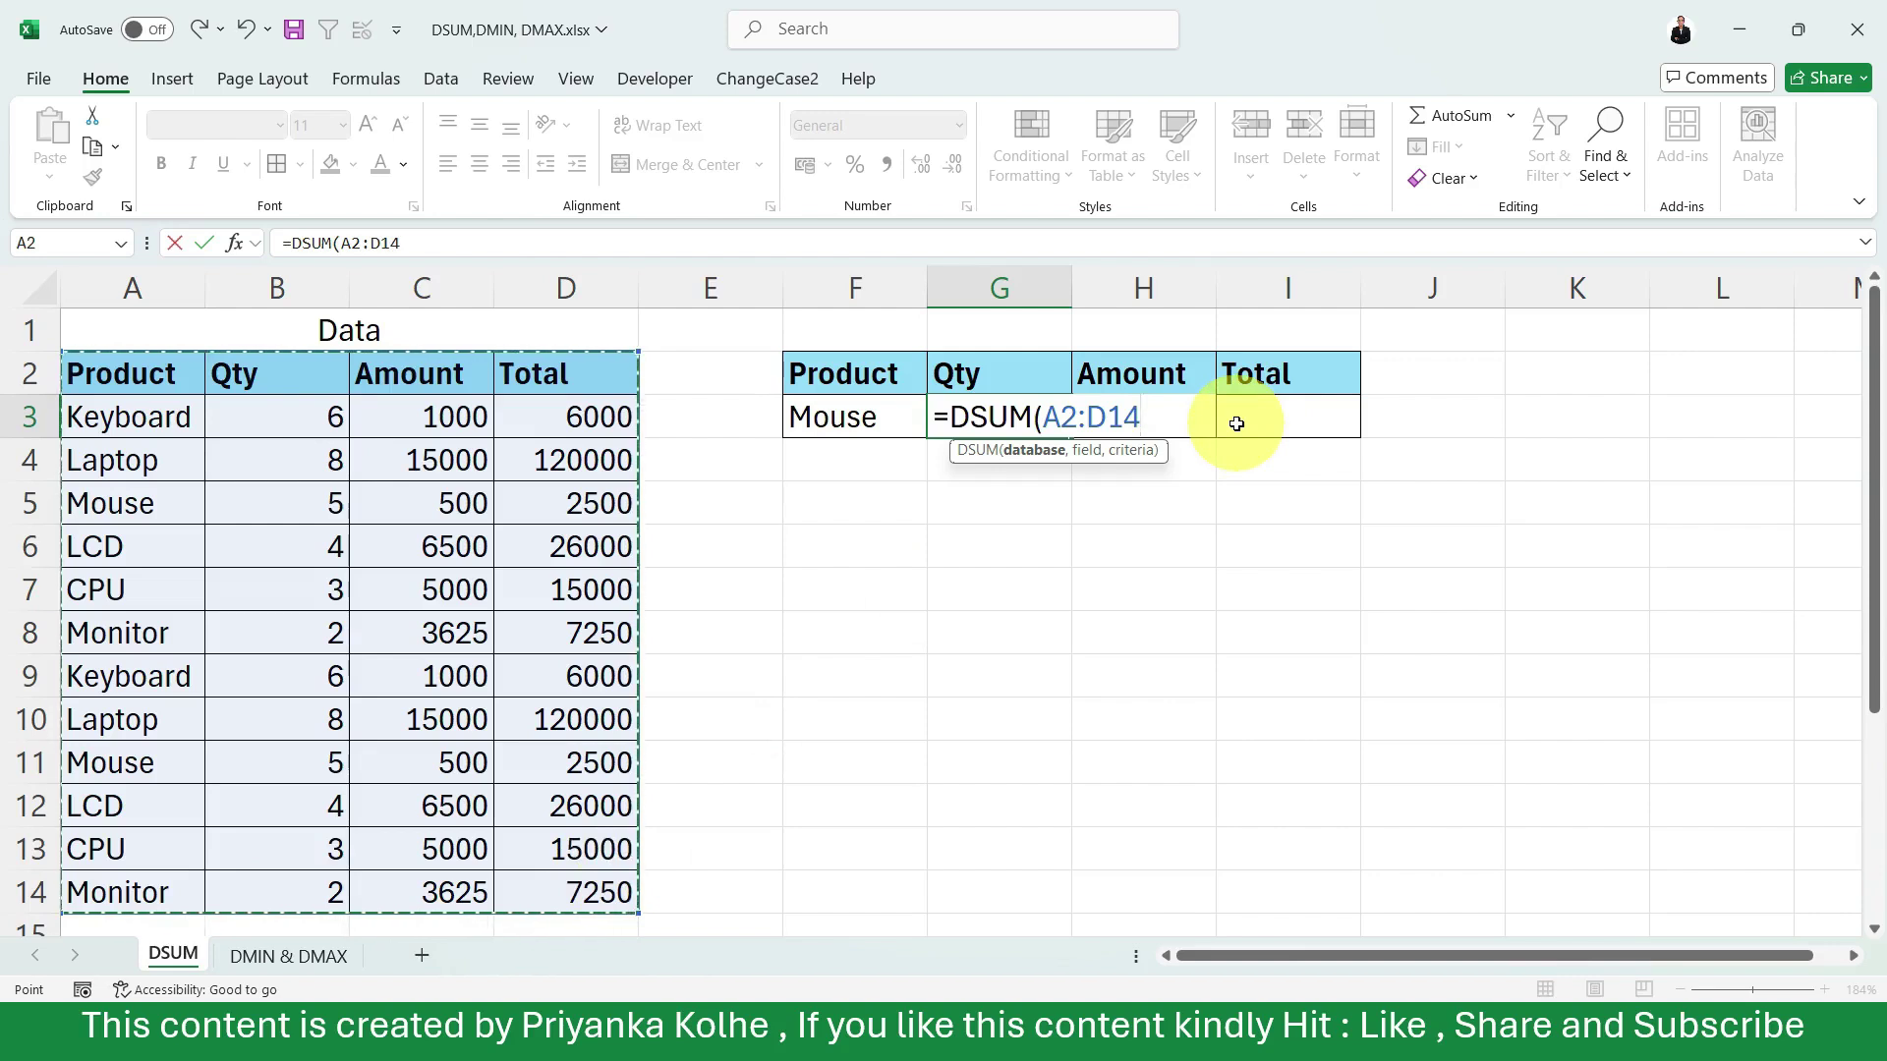
key(F4)
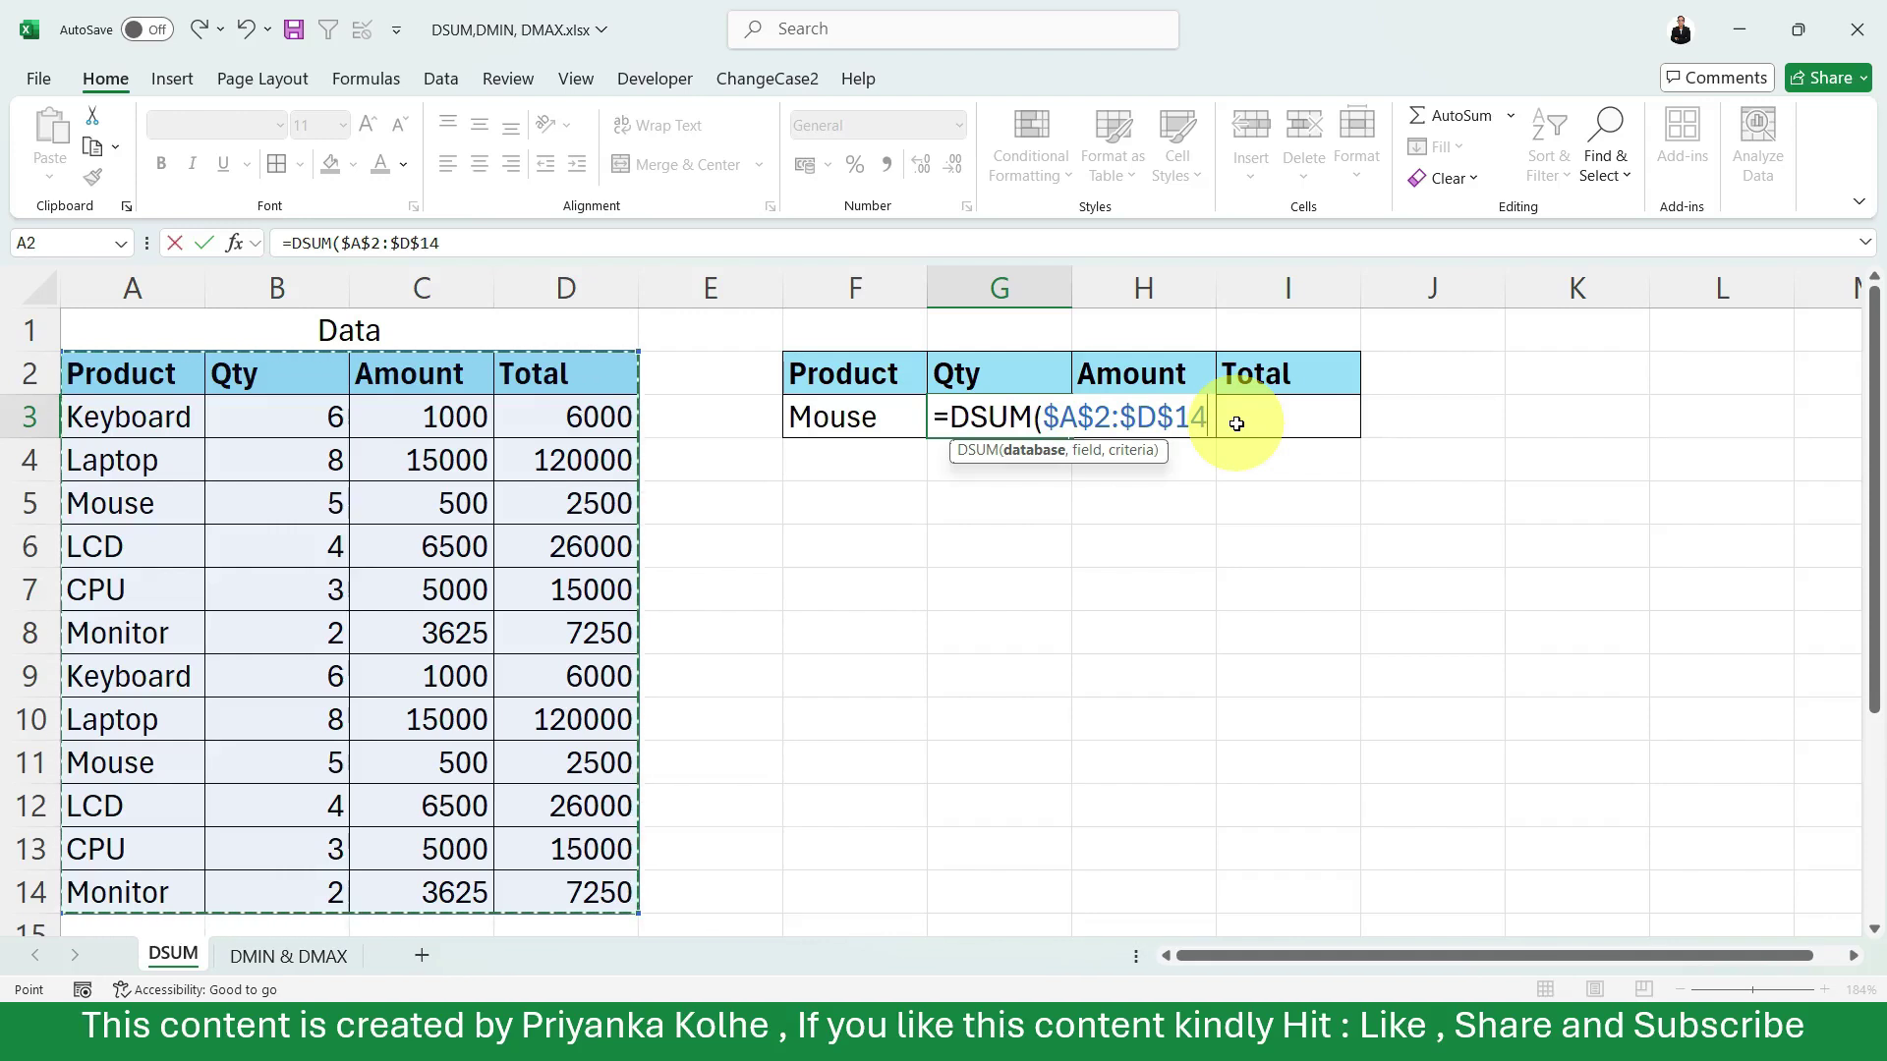
text(,)
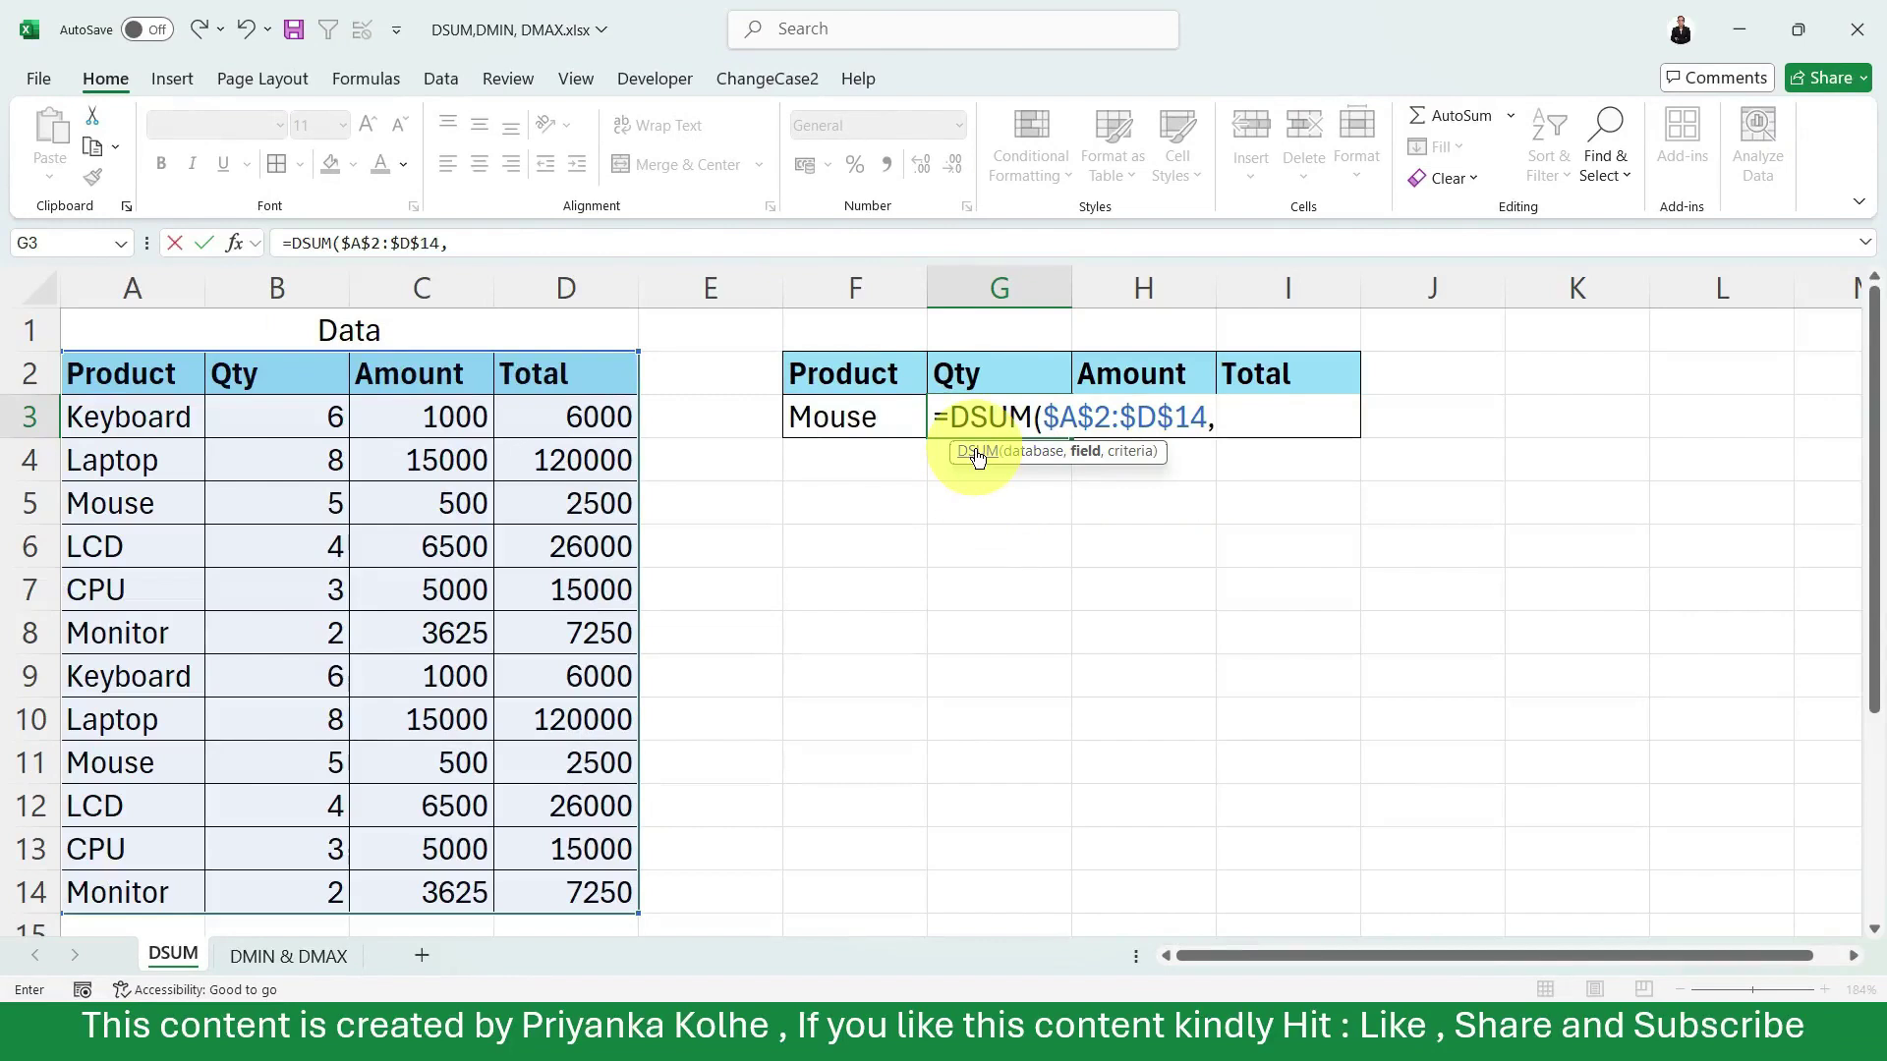
Try G2, B2, the text "Qty" and column number 2 in turn as the DSUM field argument, removing each.
click(964, 386)
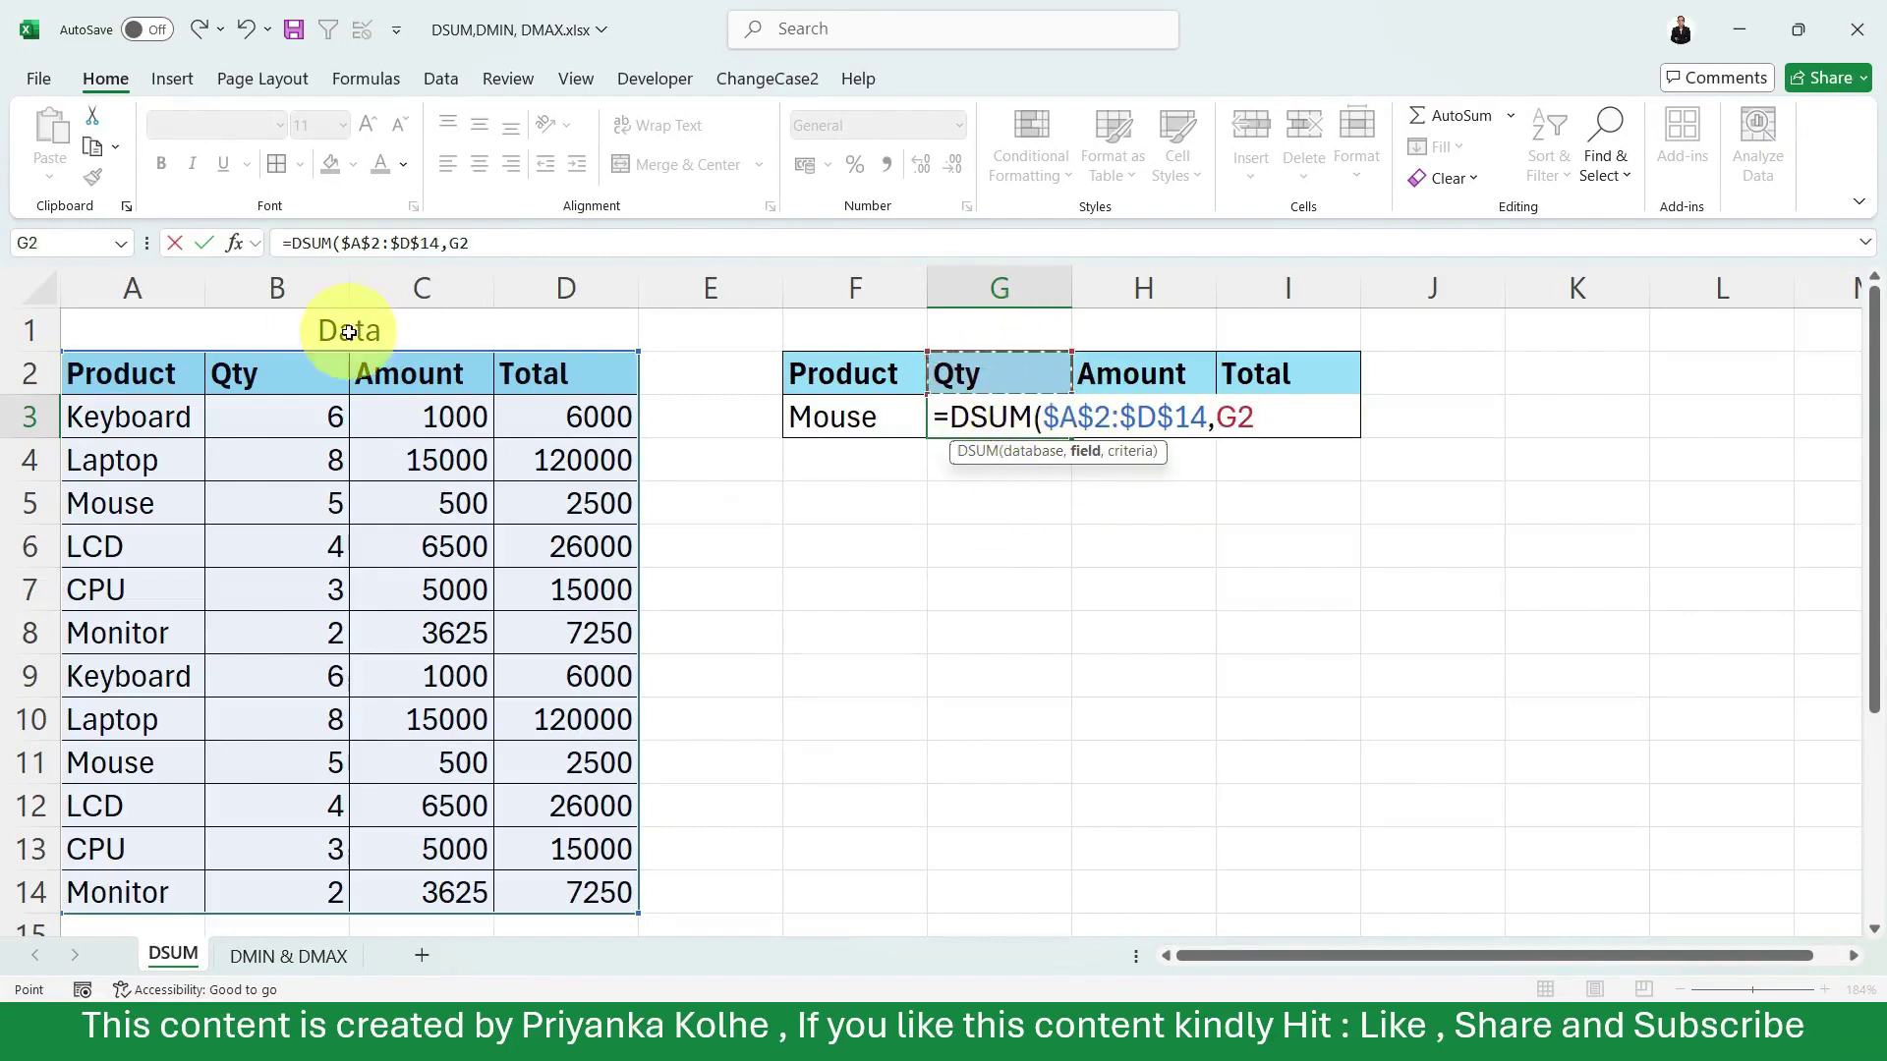
click(278, 366)
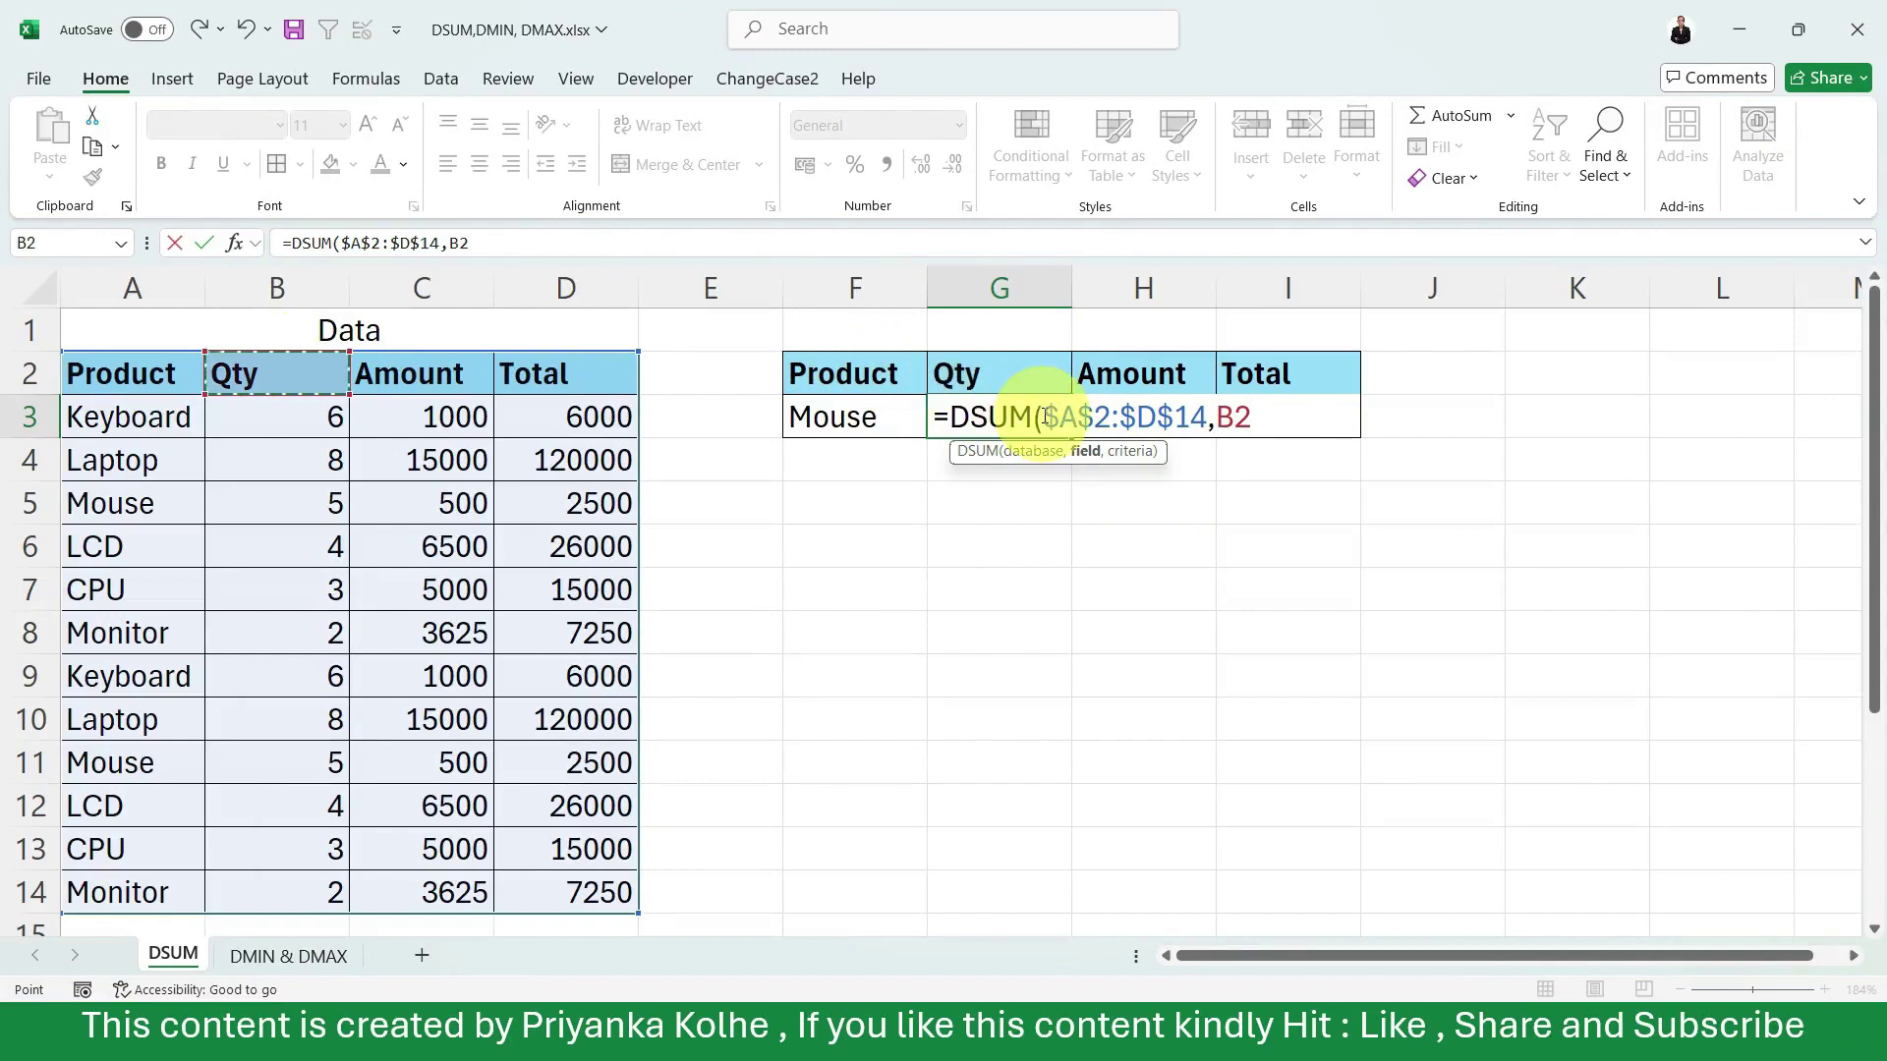
key(BackSpace)
key(BackSpace)
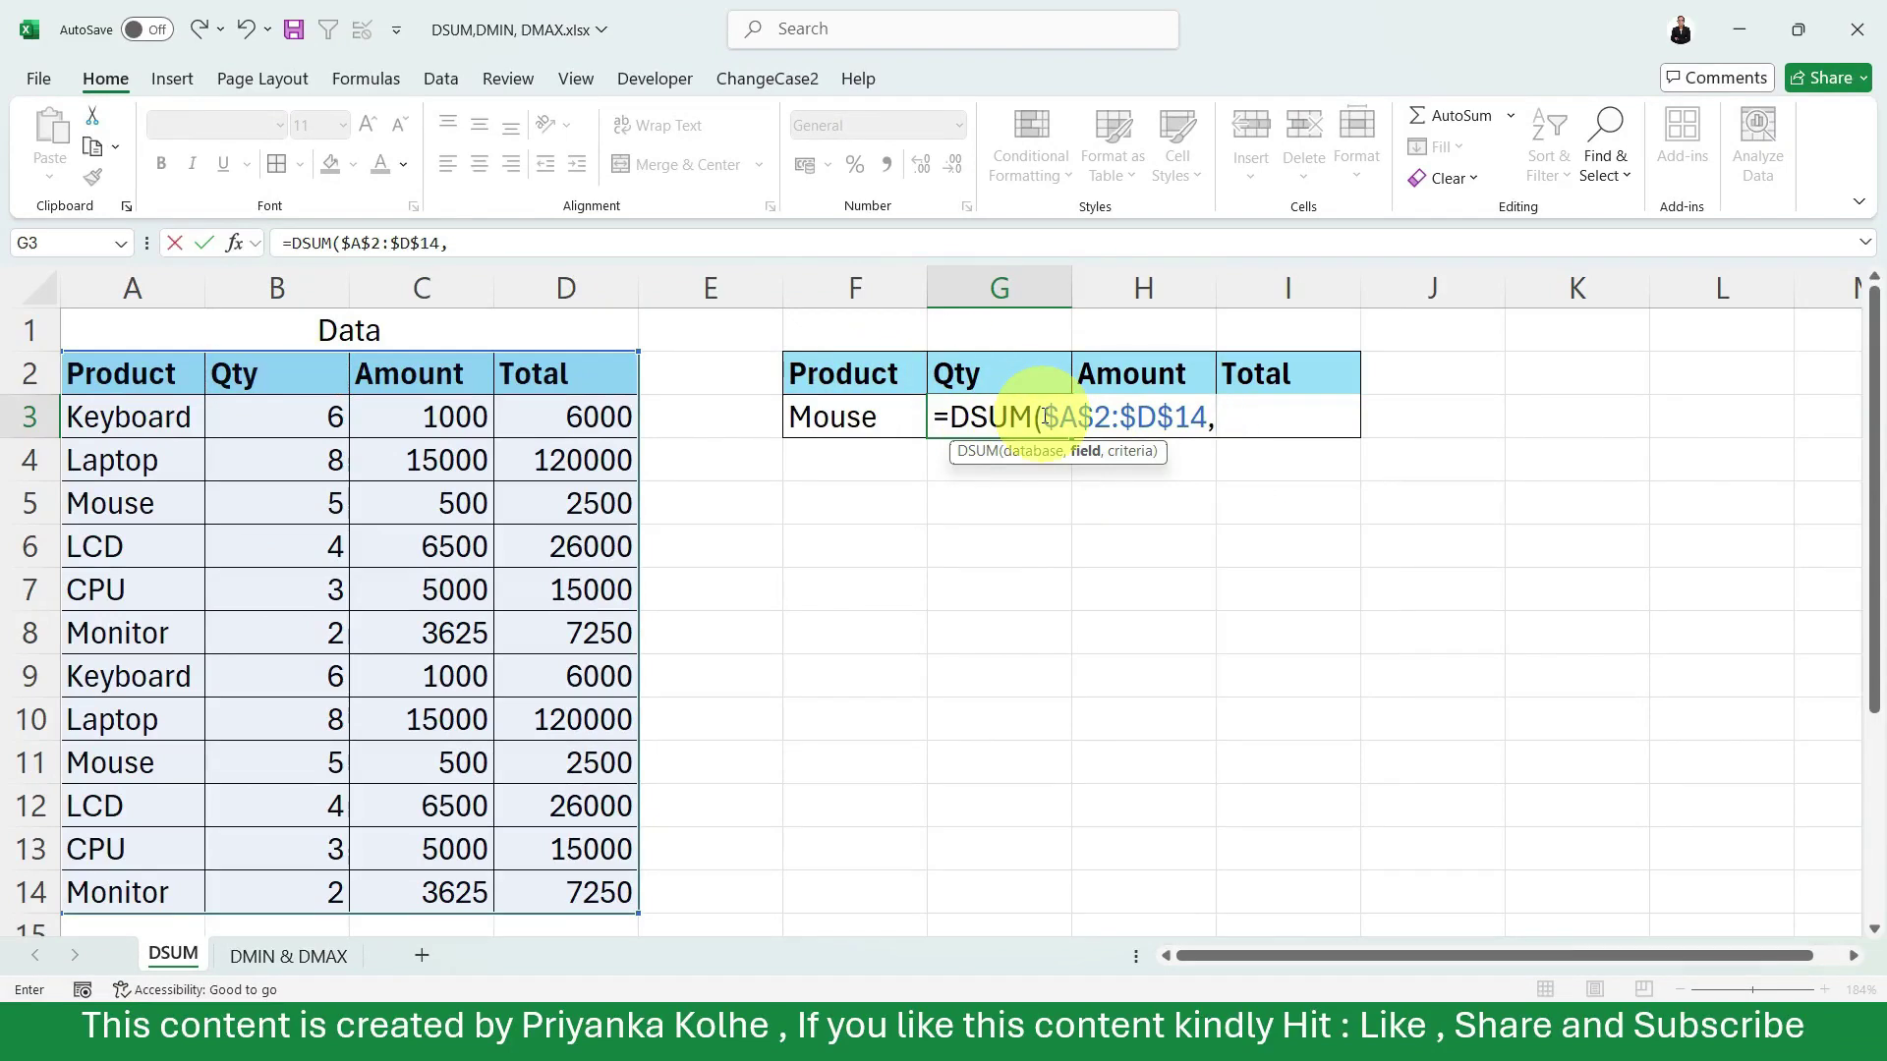
text("QT)
key(BackSpace)
text(t)
key(BackSpace)
text(ty")
key(BackSpace)
key(BackSpace)
key(BackSpace)
key(BackSpace)
key(BackSpace)
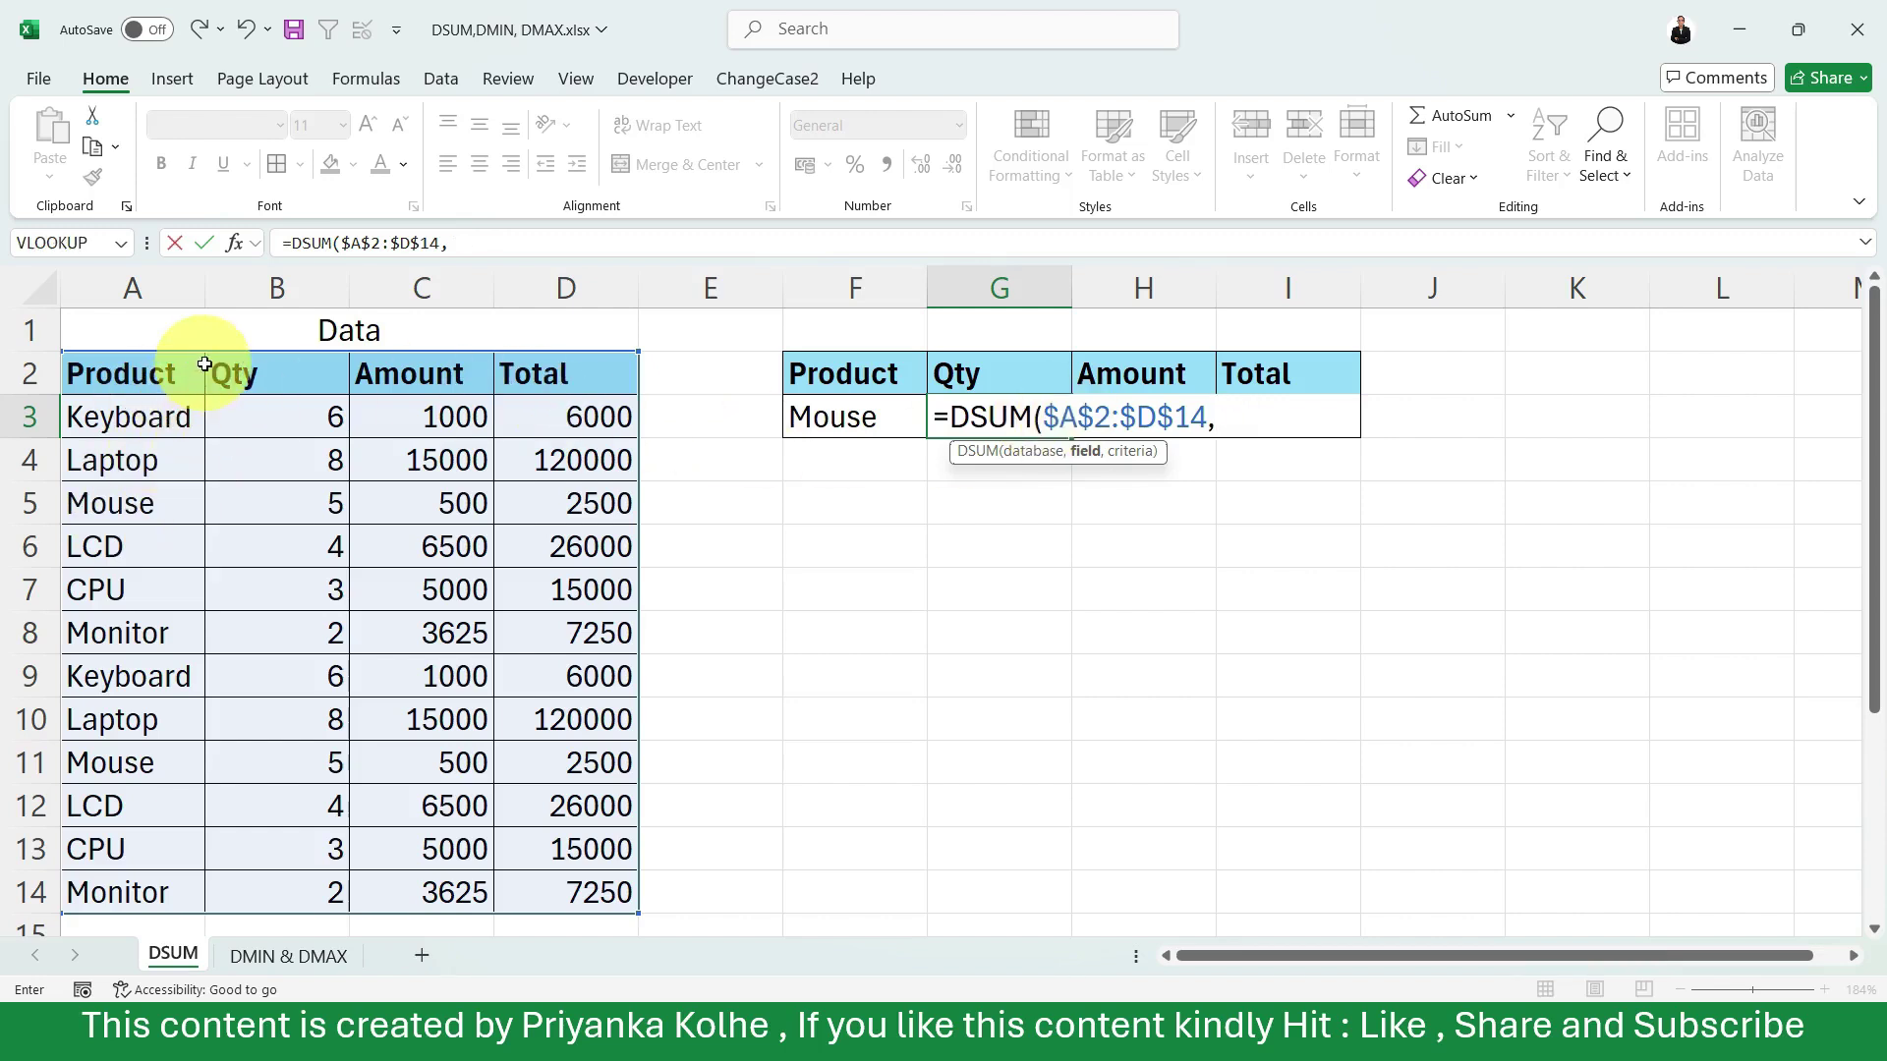
text(2)
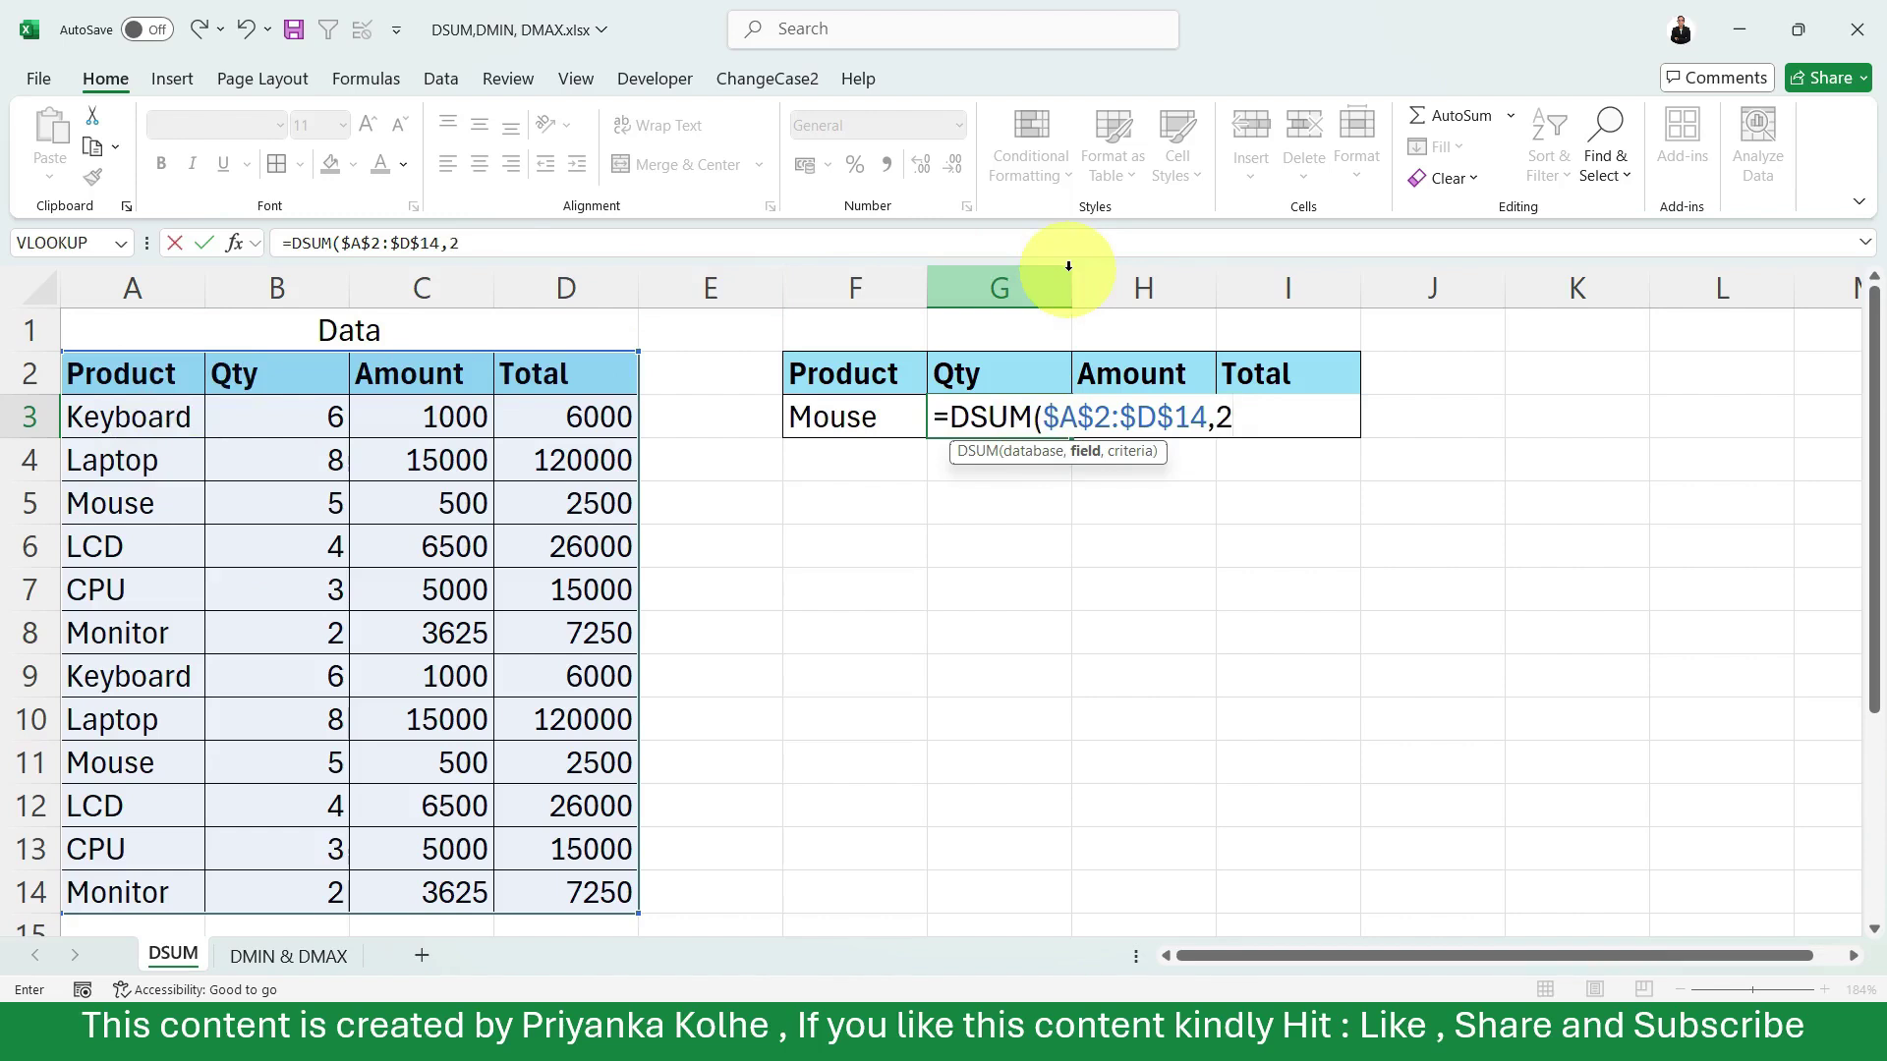
key(BackSpace)
Complete the DSUM formula in G3 with G2 as the field and the absolute range $F$2:$F$3 as the criteria.
click(993, 382)
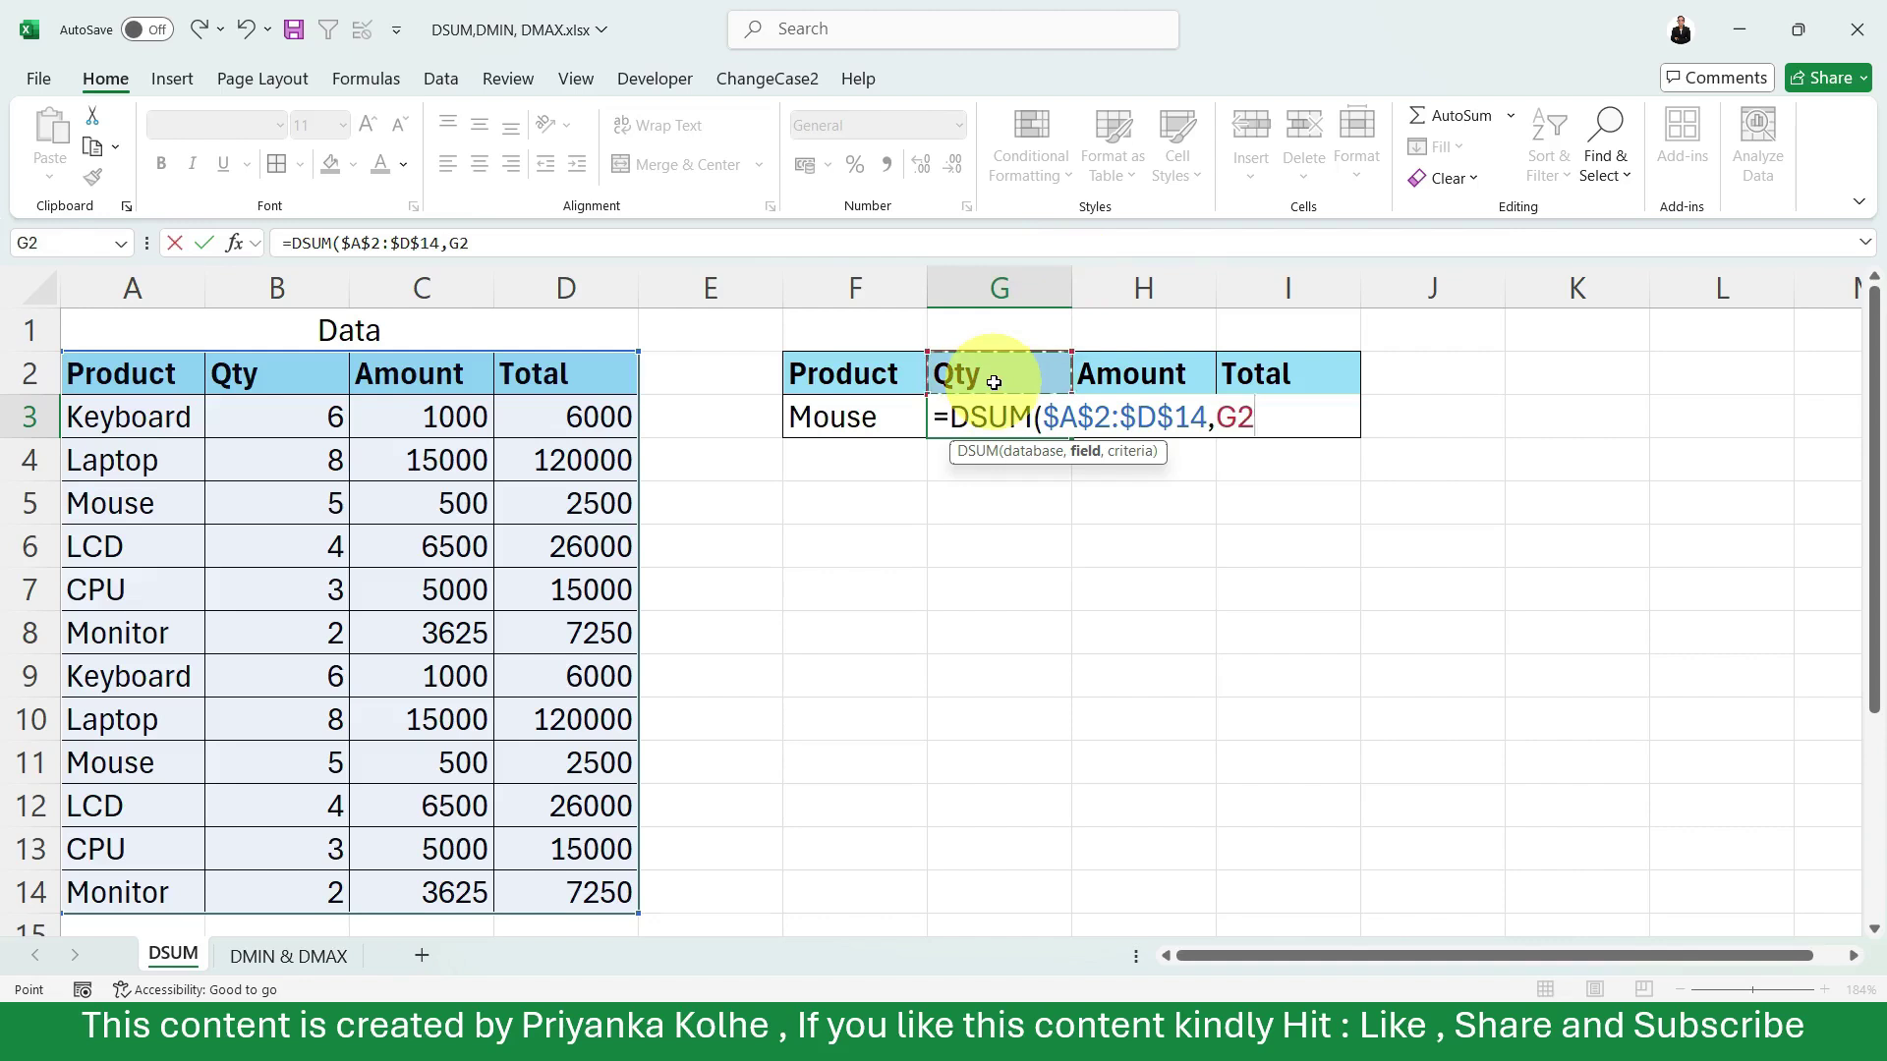
text(,)
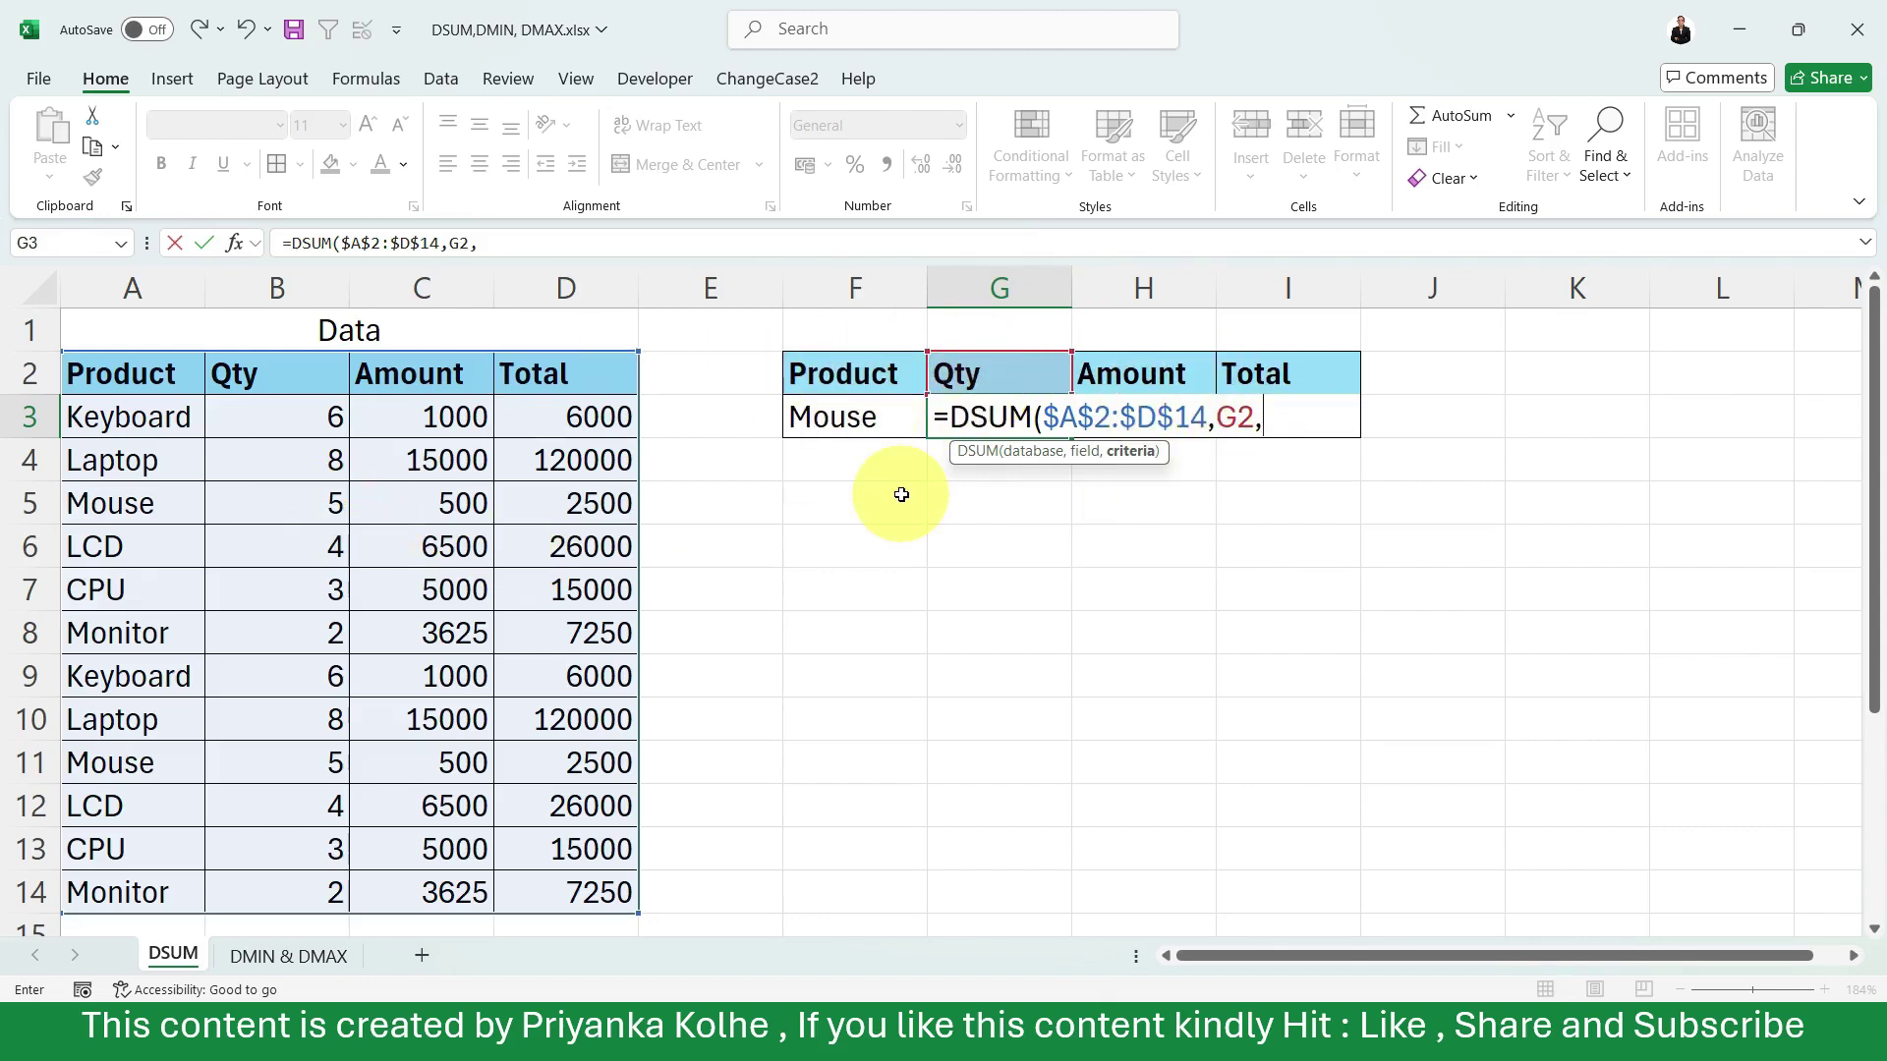
click(831, 420)
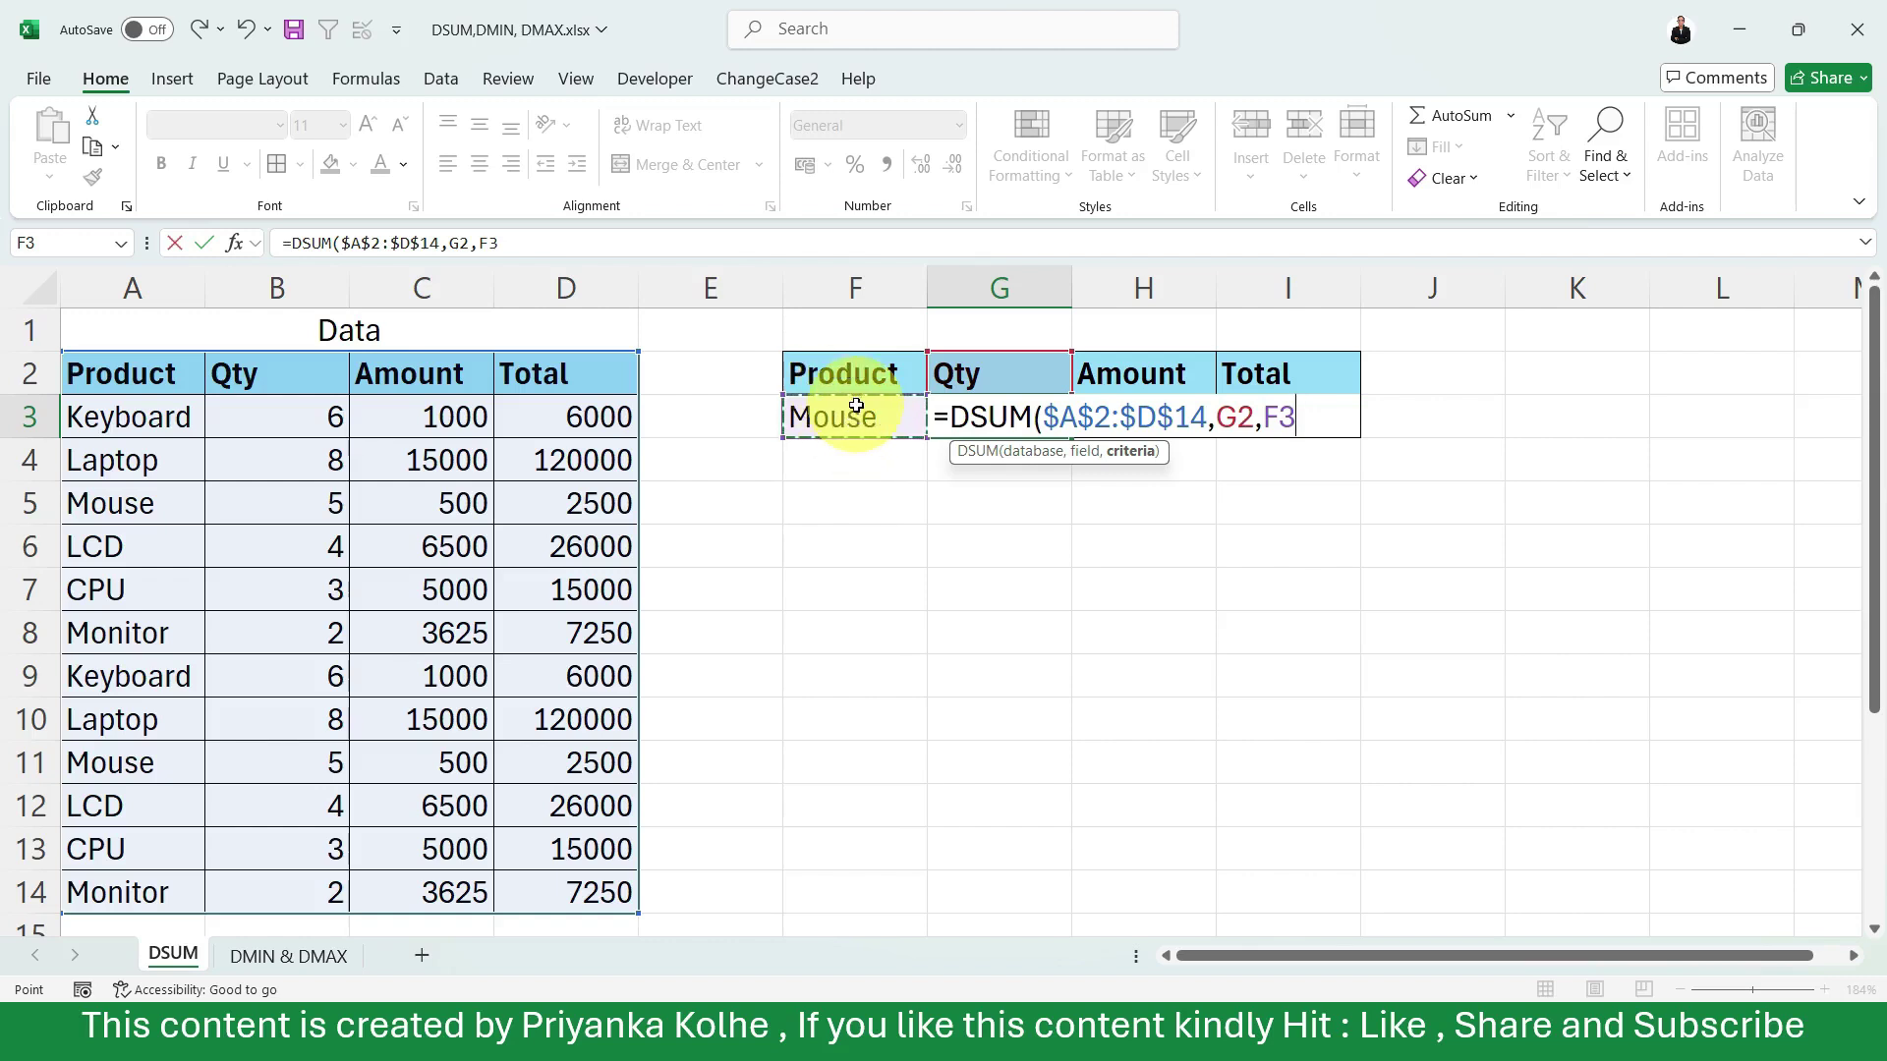
drag(855, 372, 863, 423)
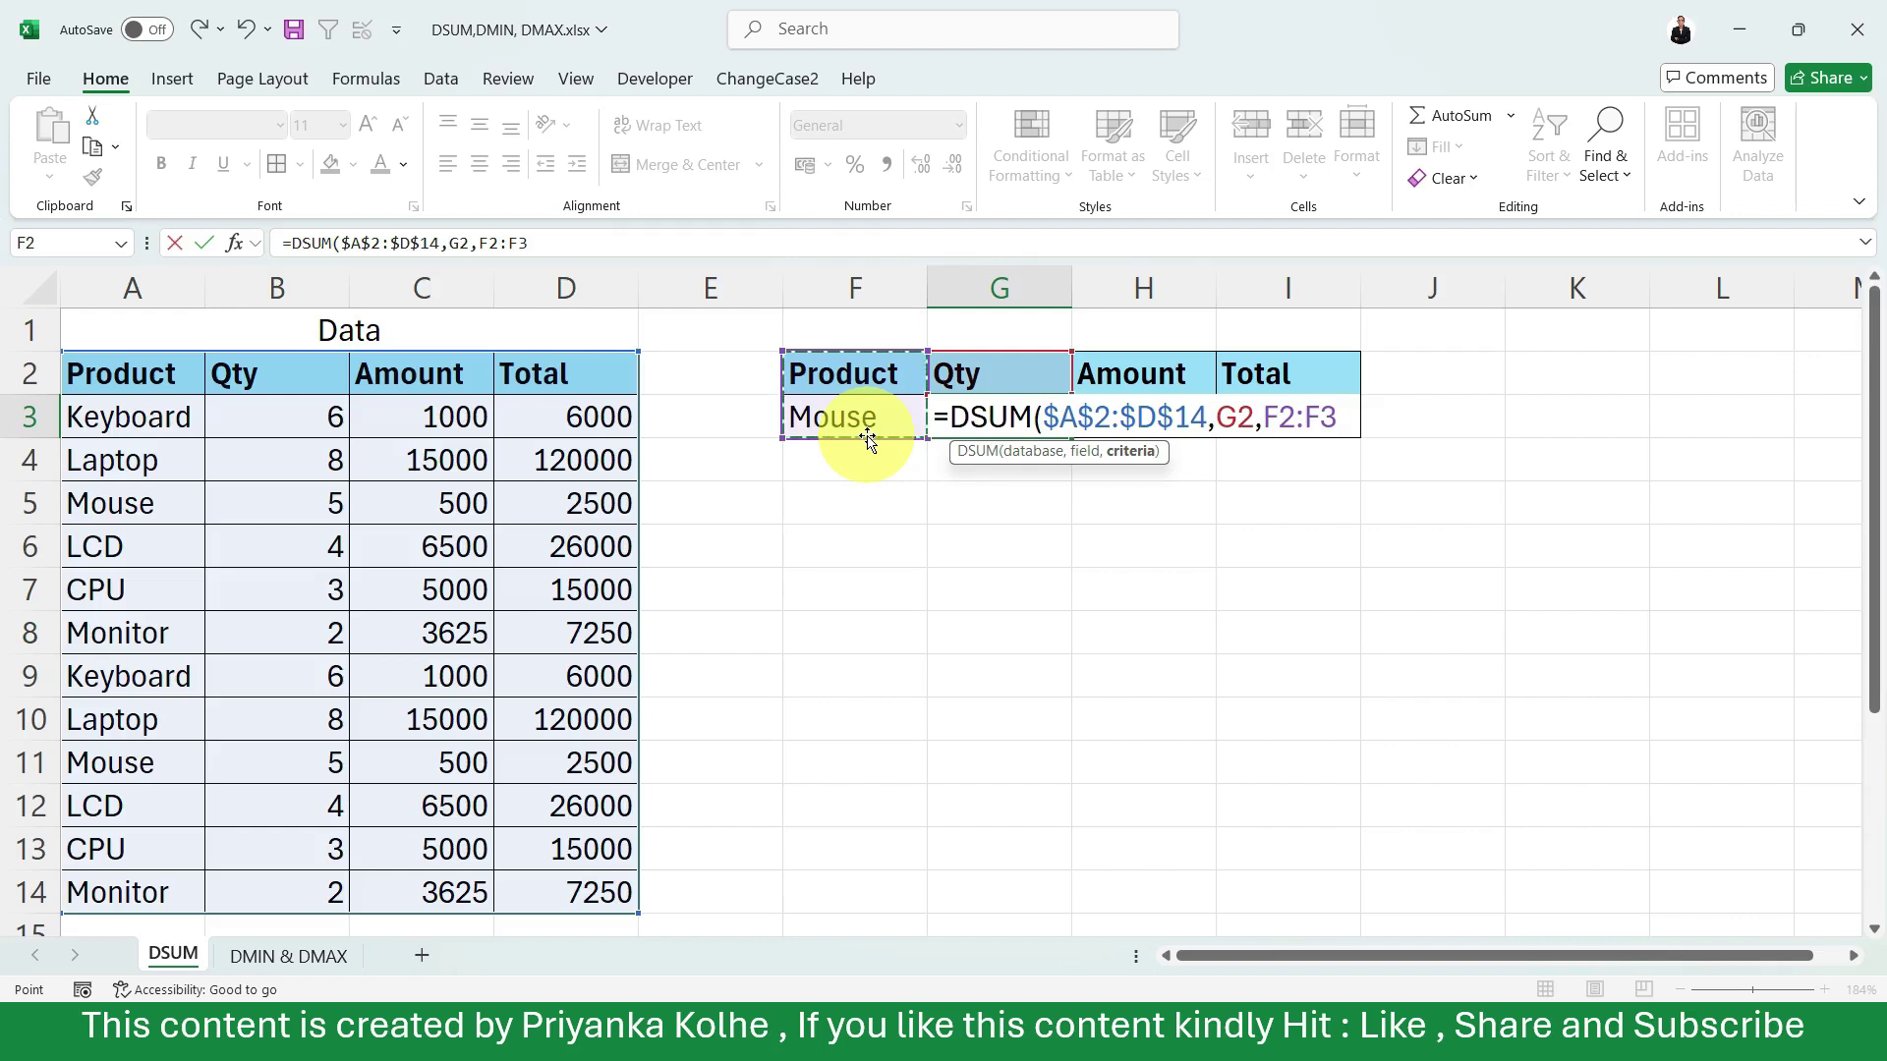
key(F4)
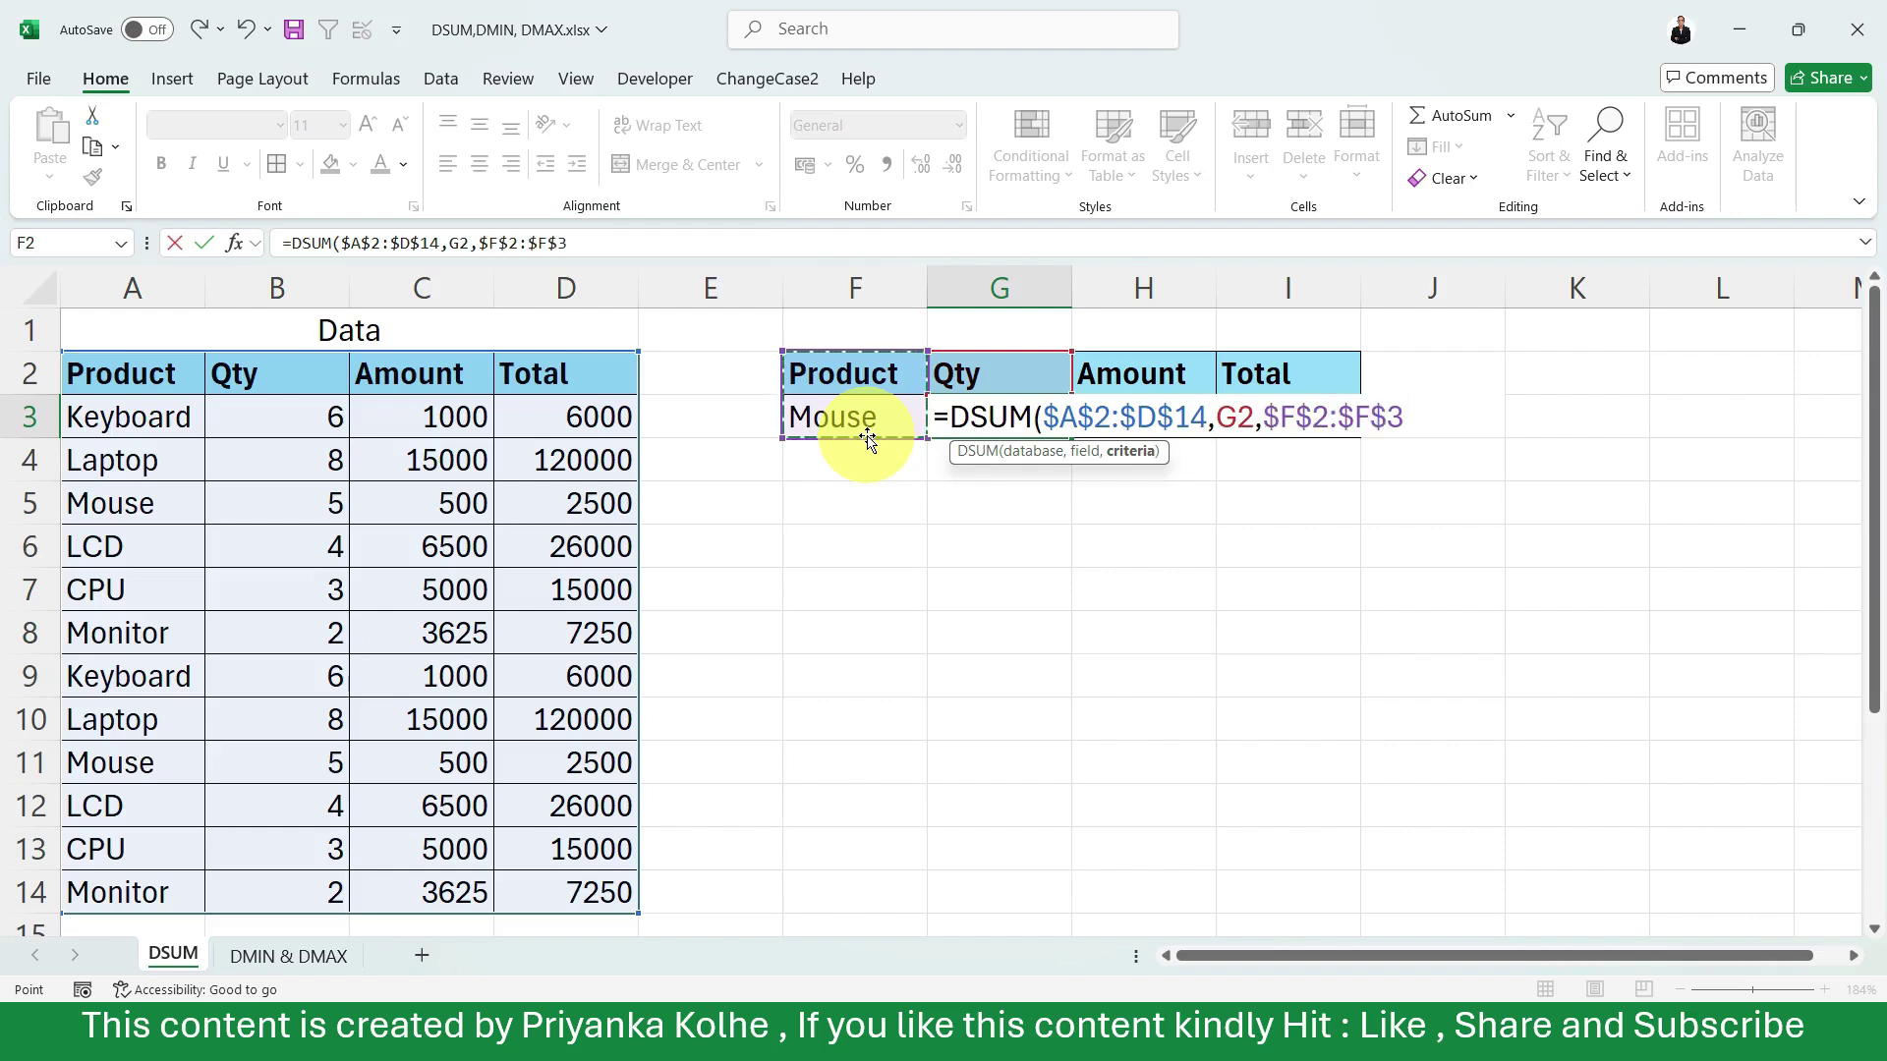
key(Return)
Copy the DSUM formula from G3 across to the Mouse row's Amount and Total cells, H3 and I3.
click(1047, 417)
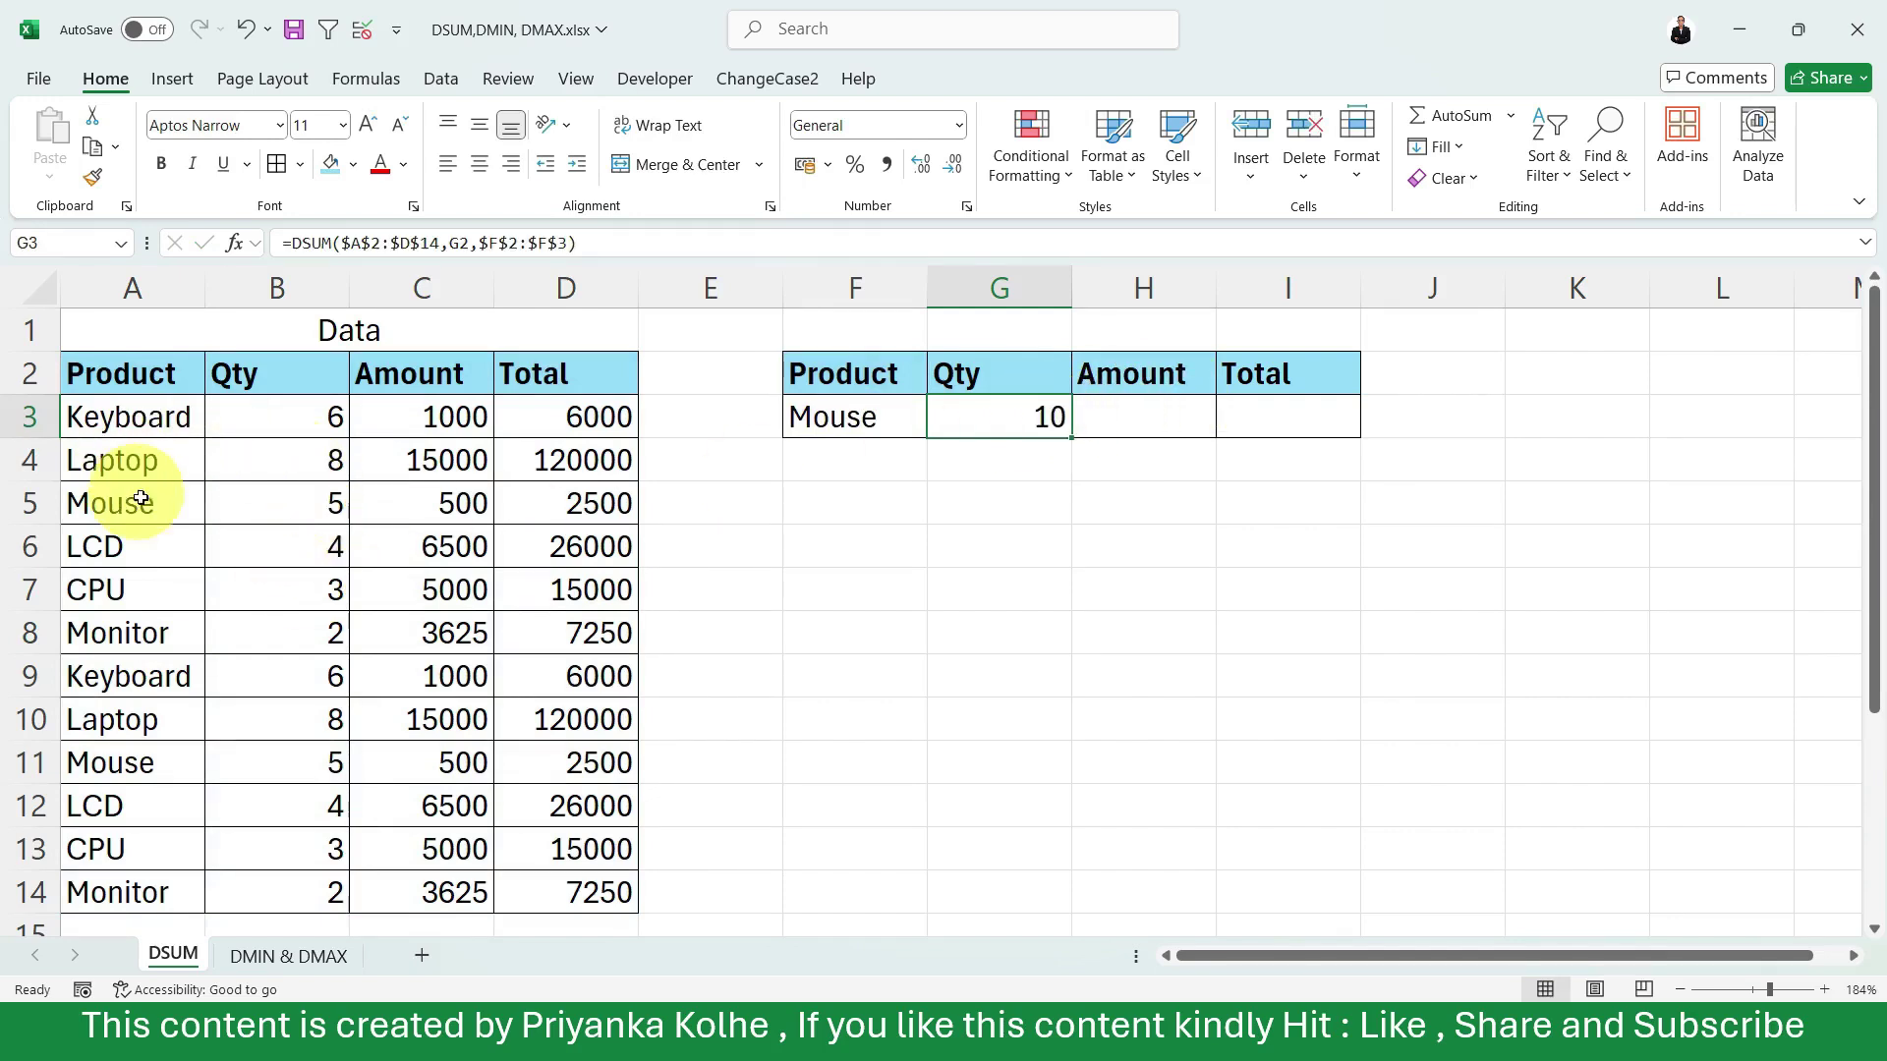
click(278, 507)
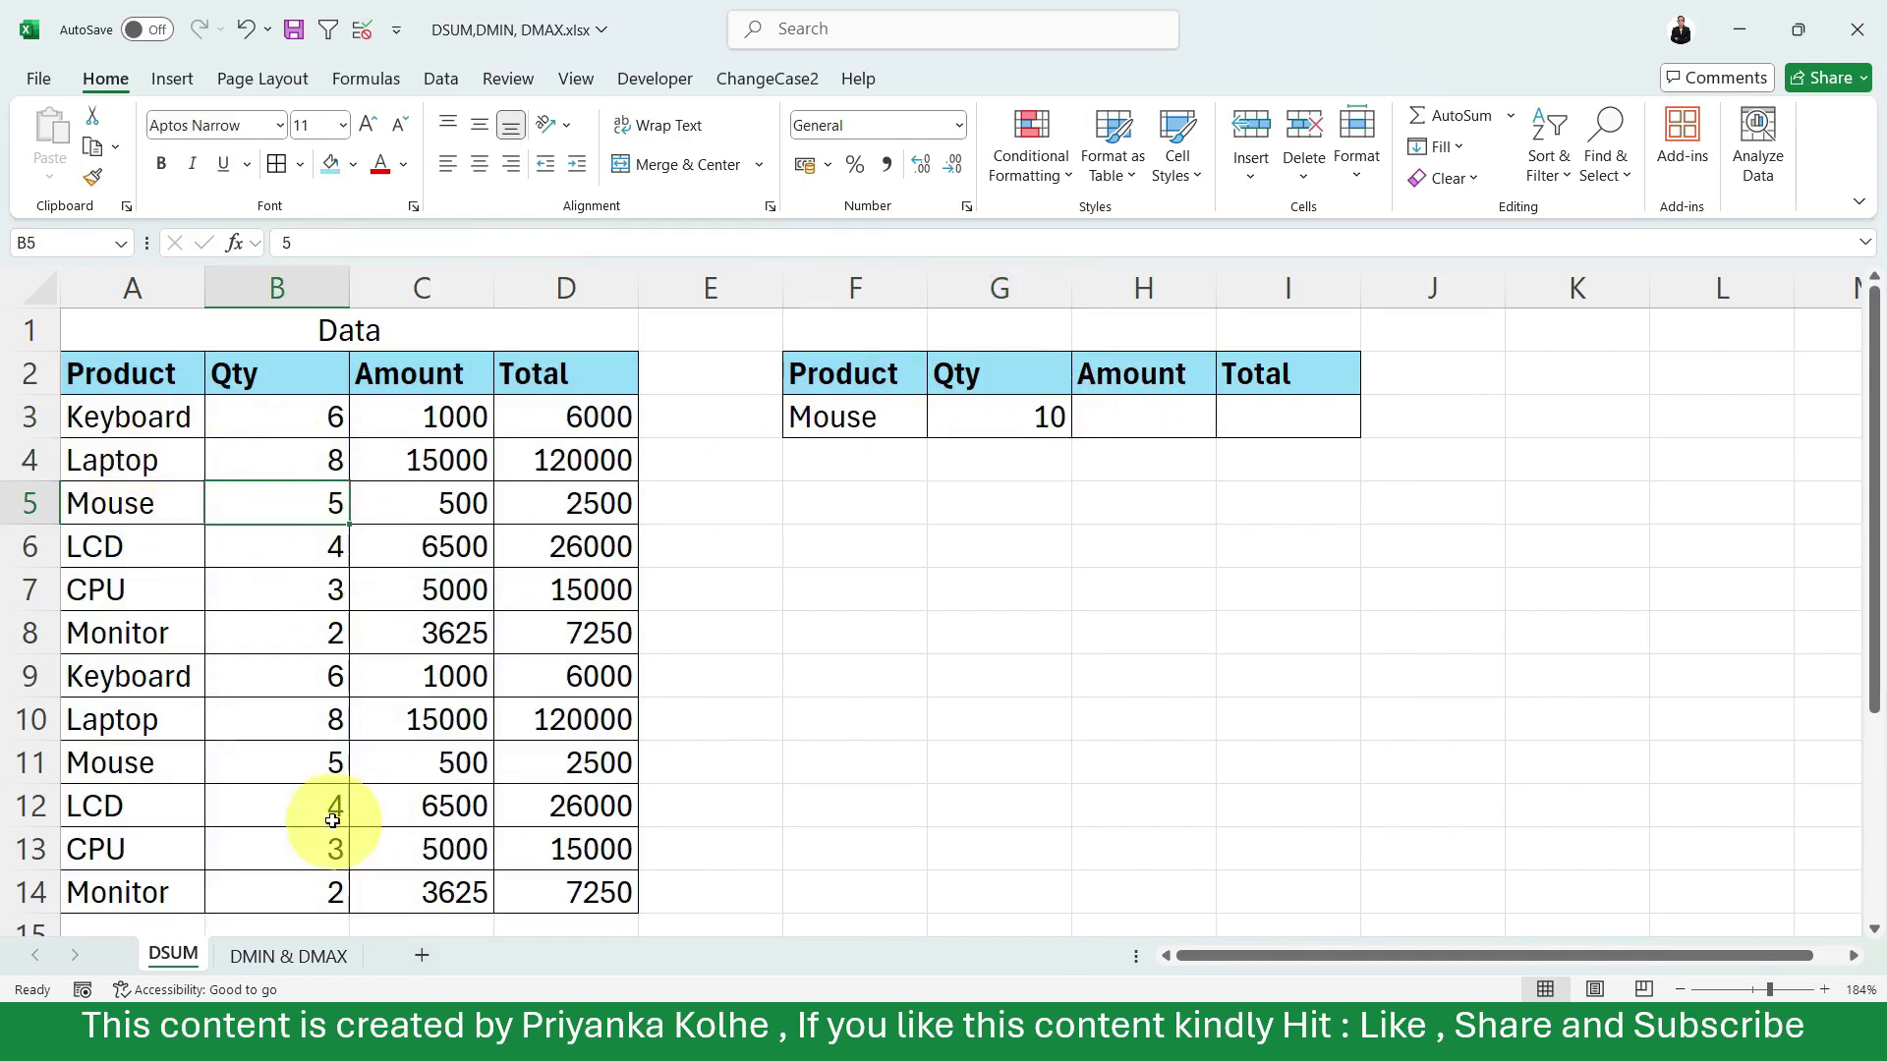
click(316, 769)
click(1085, 416)
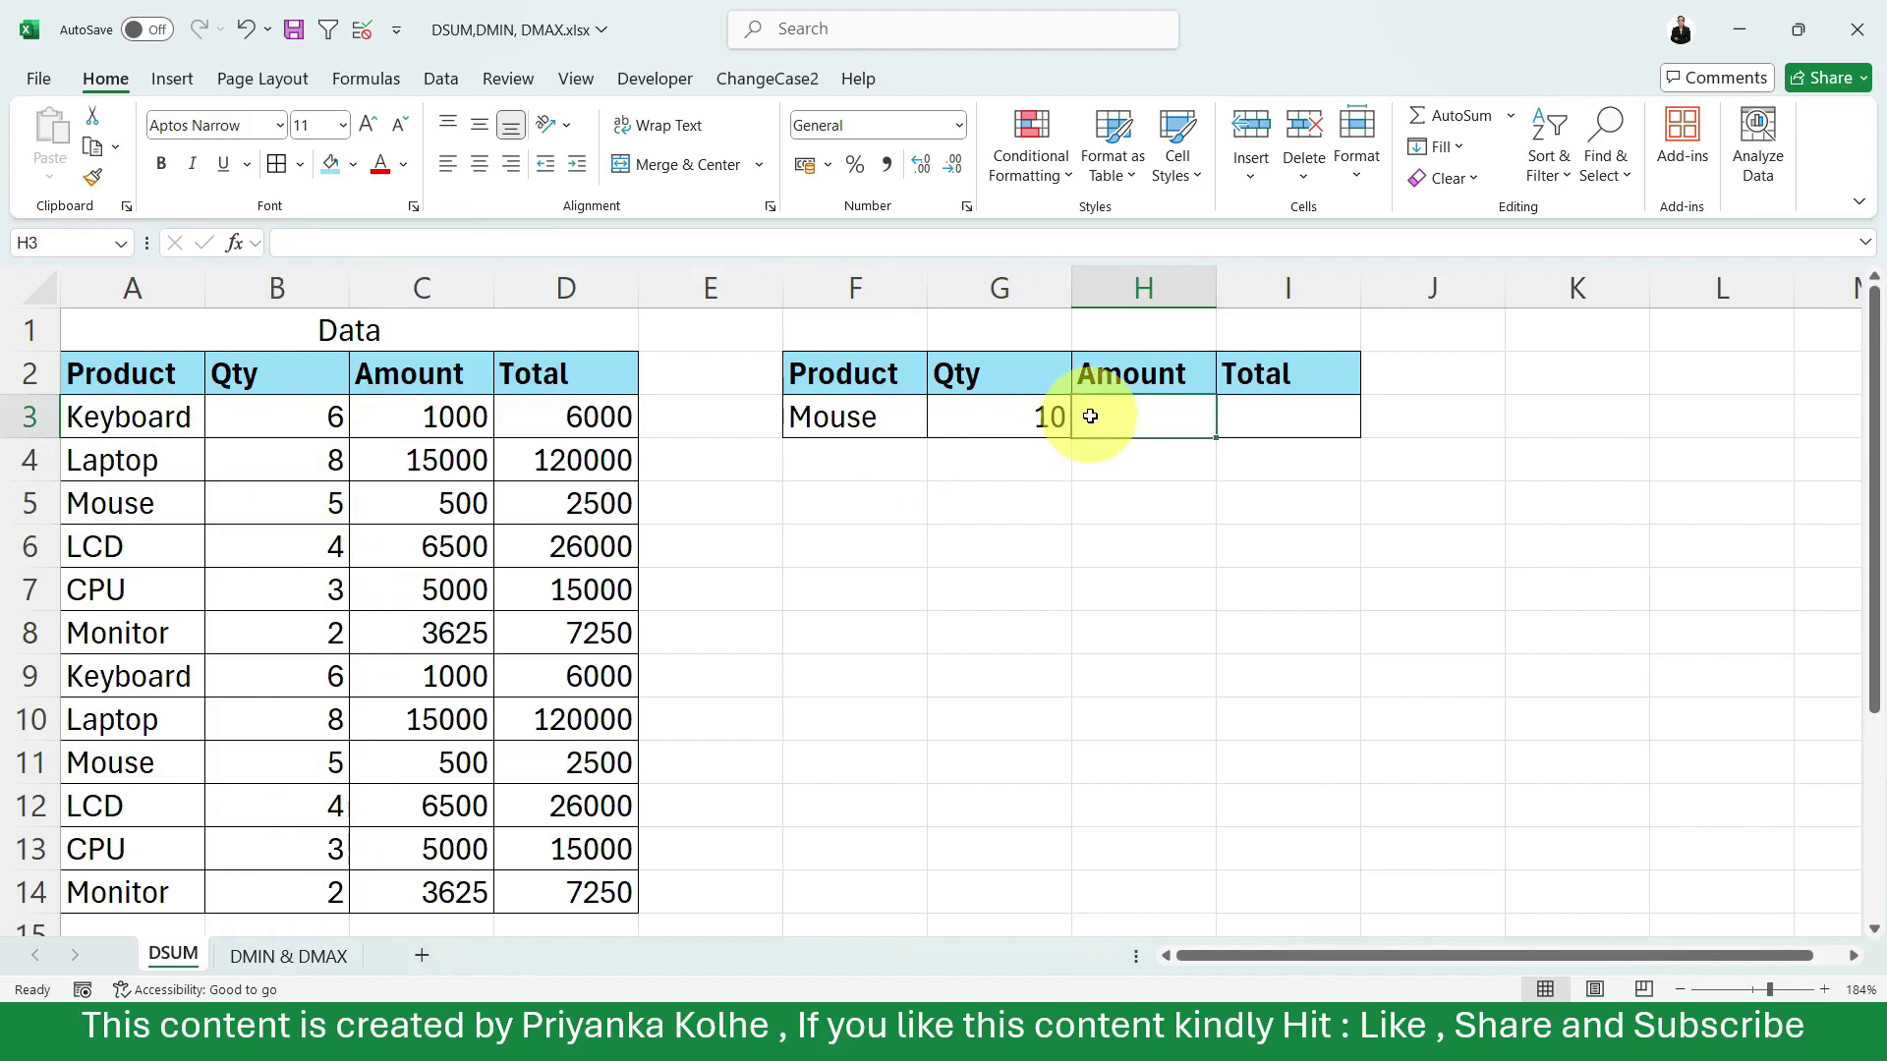
click(1024, 433)
drag(1074, 434, 1307, 427)
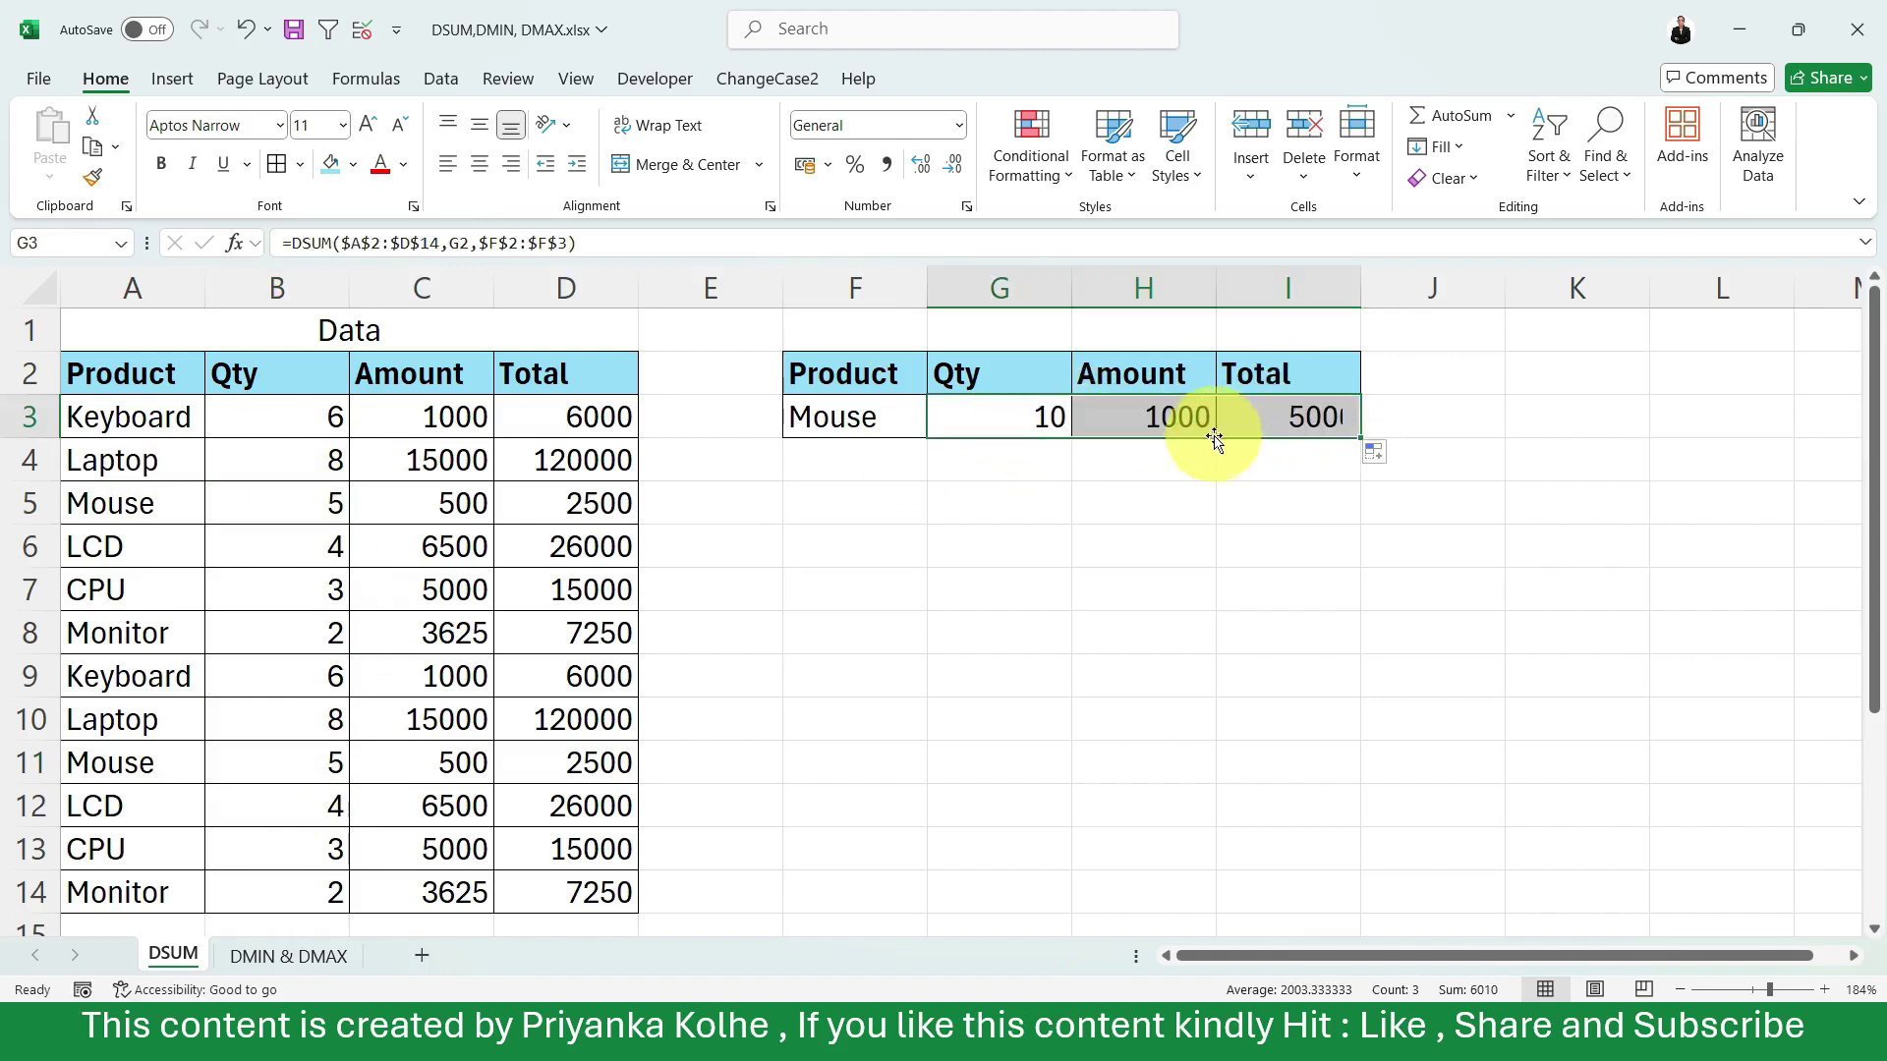
Check the summary's Total formula and the Amount and Total values in both Mouse rows of the data table.
click(1332, 420)
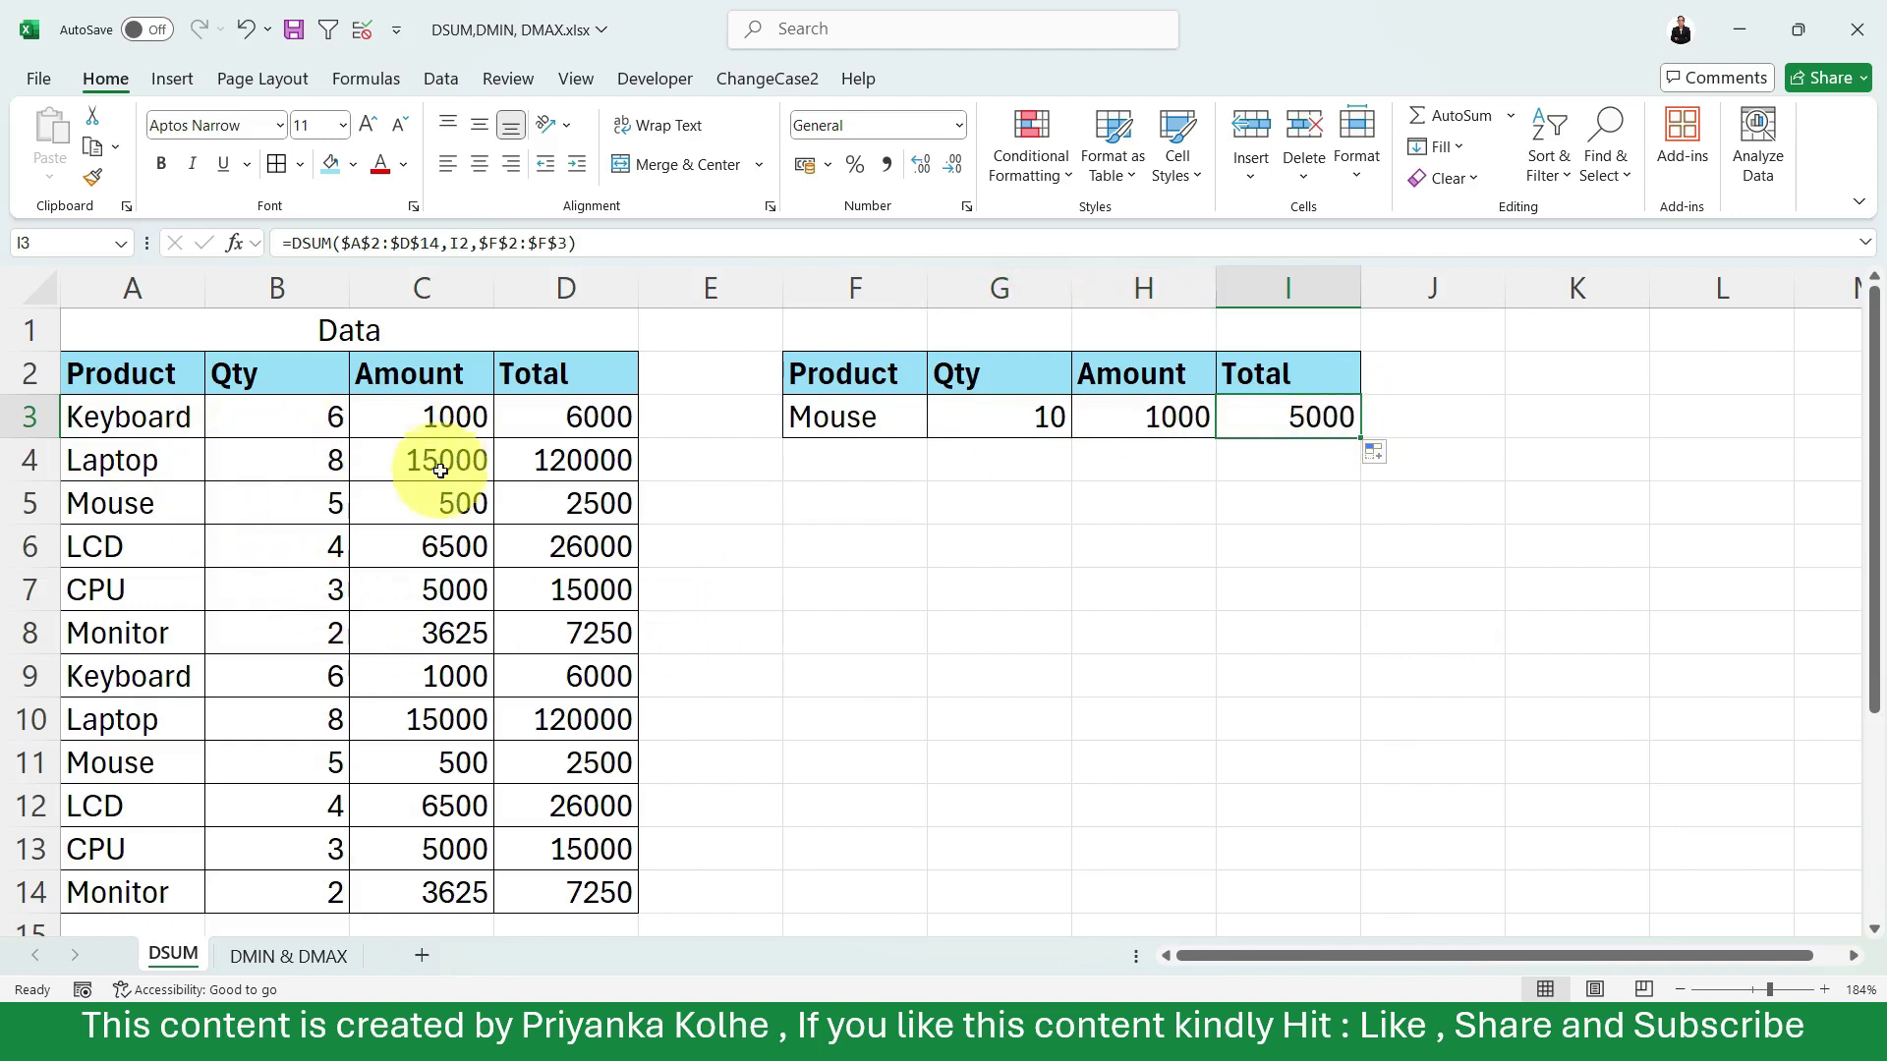
click(458, 503)
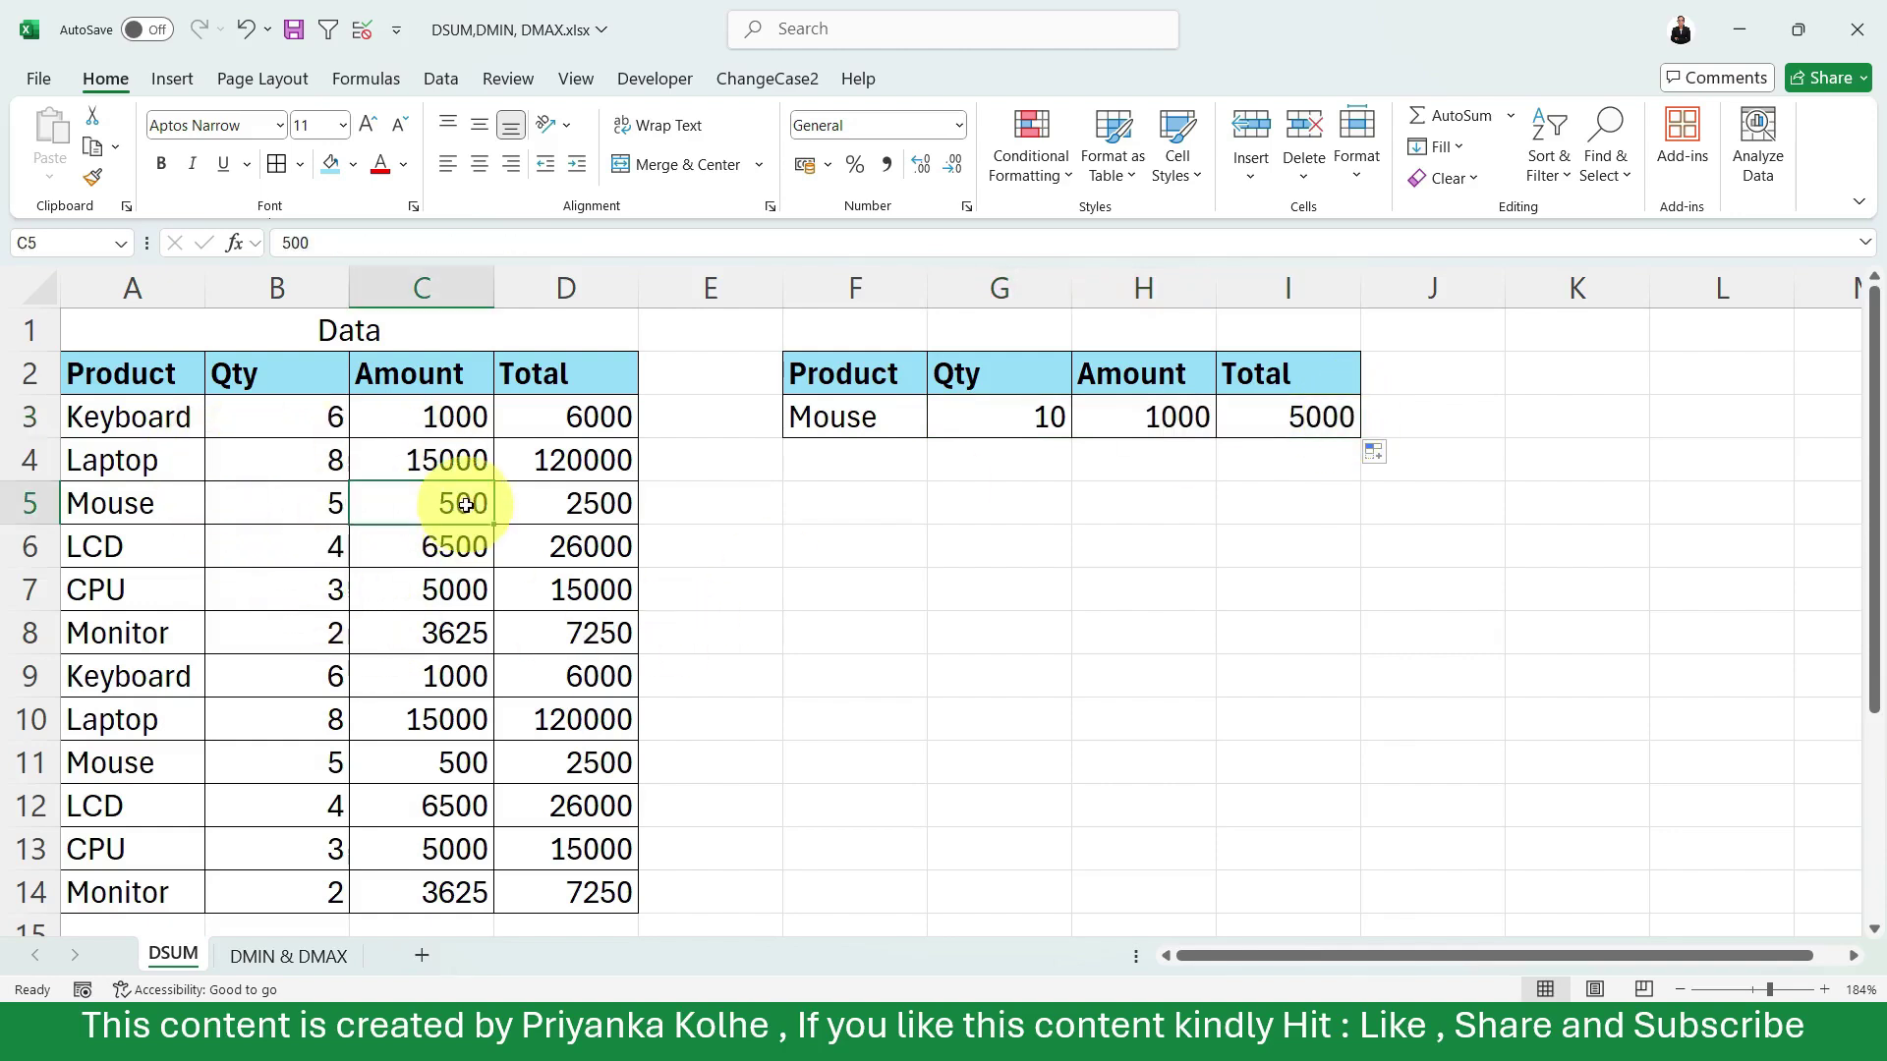
click(458, 775)
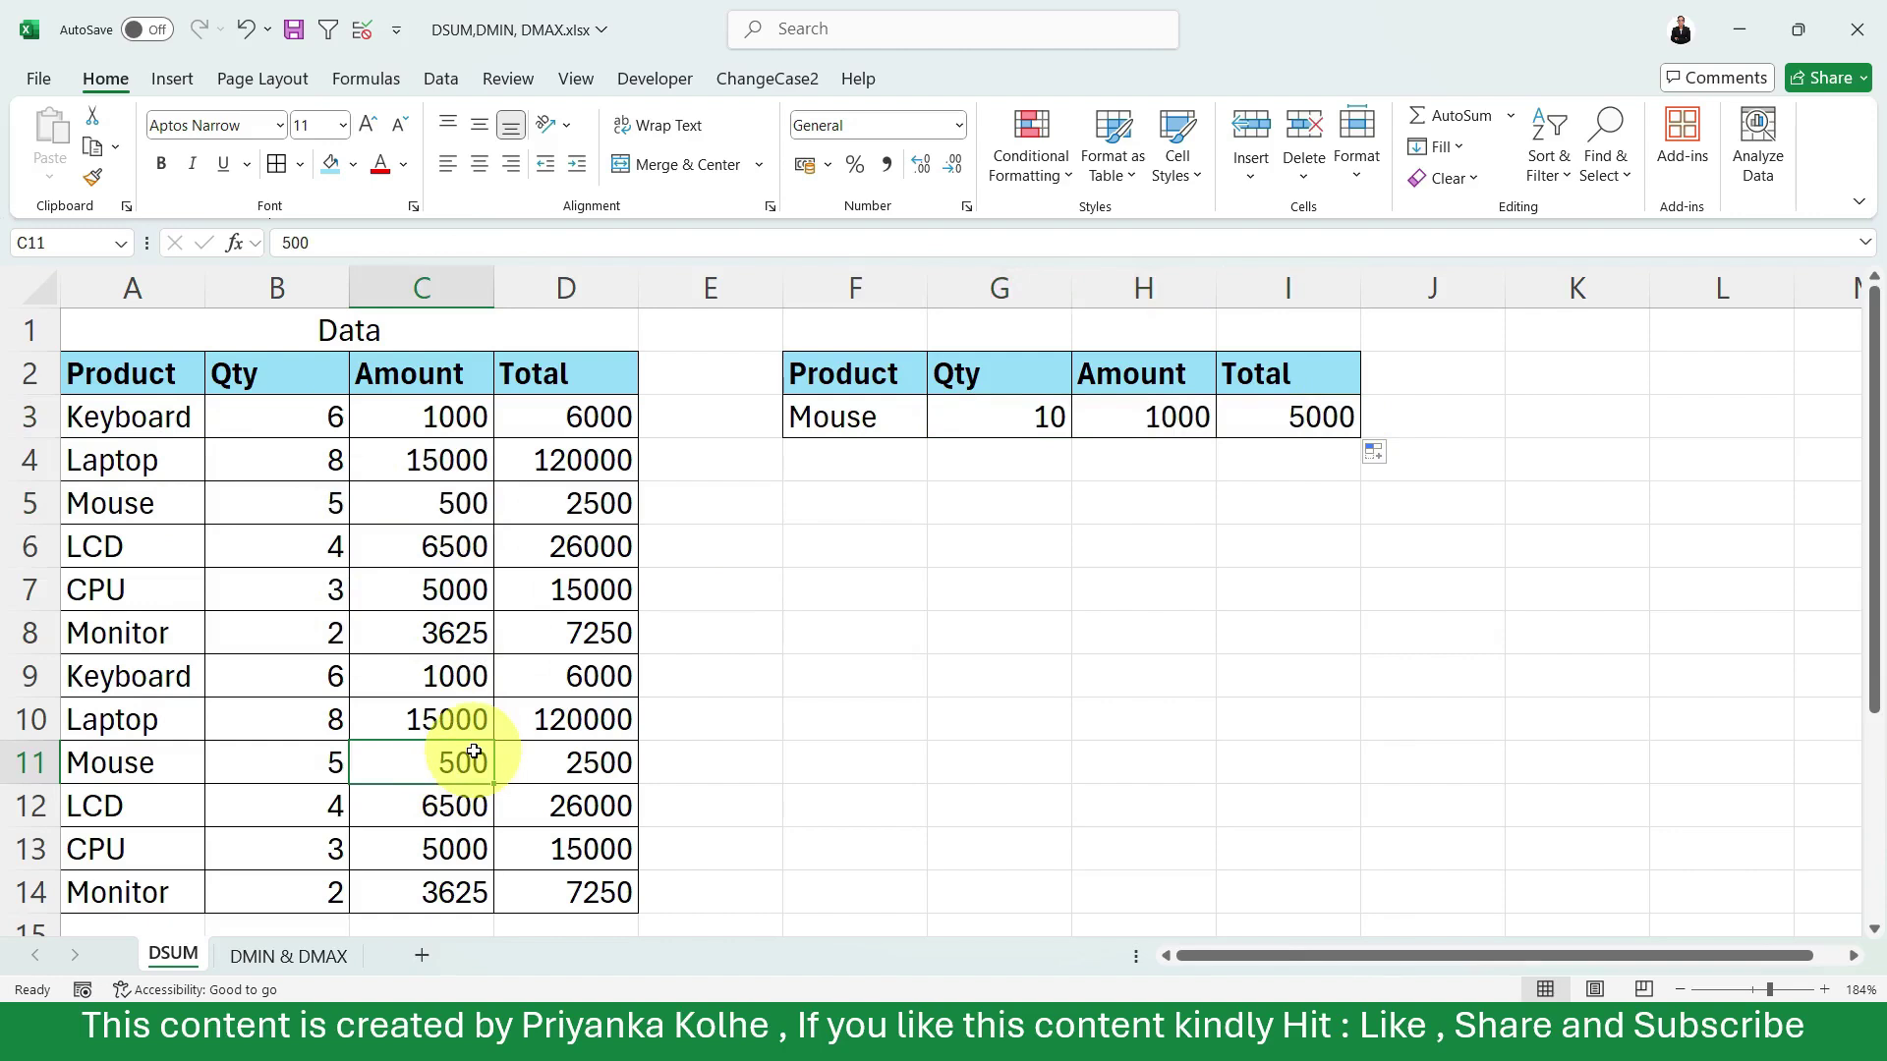
click(588, 503)
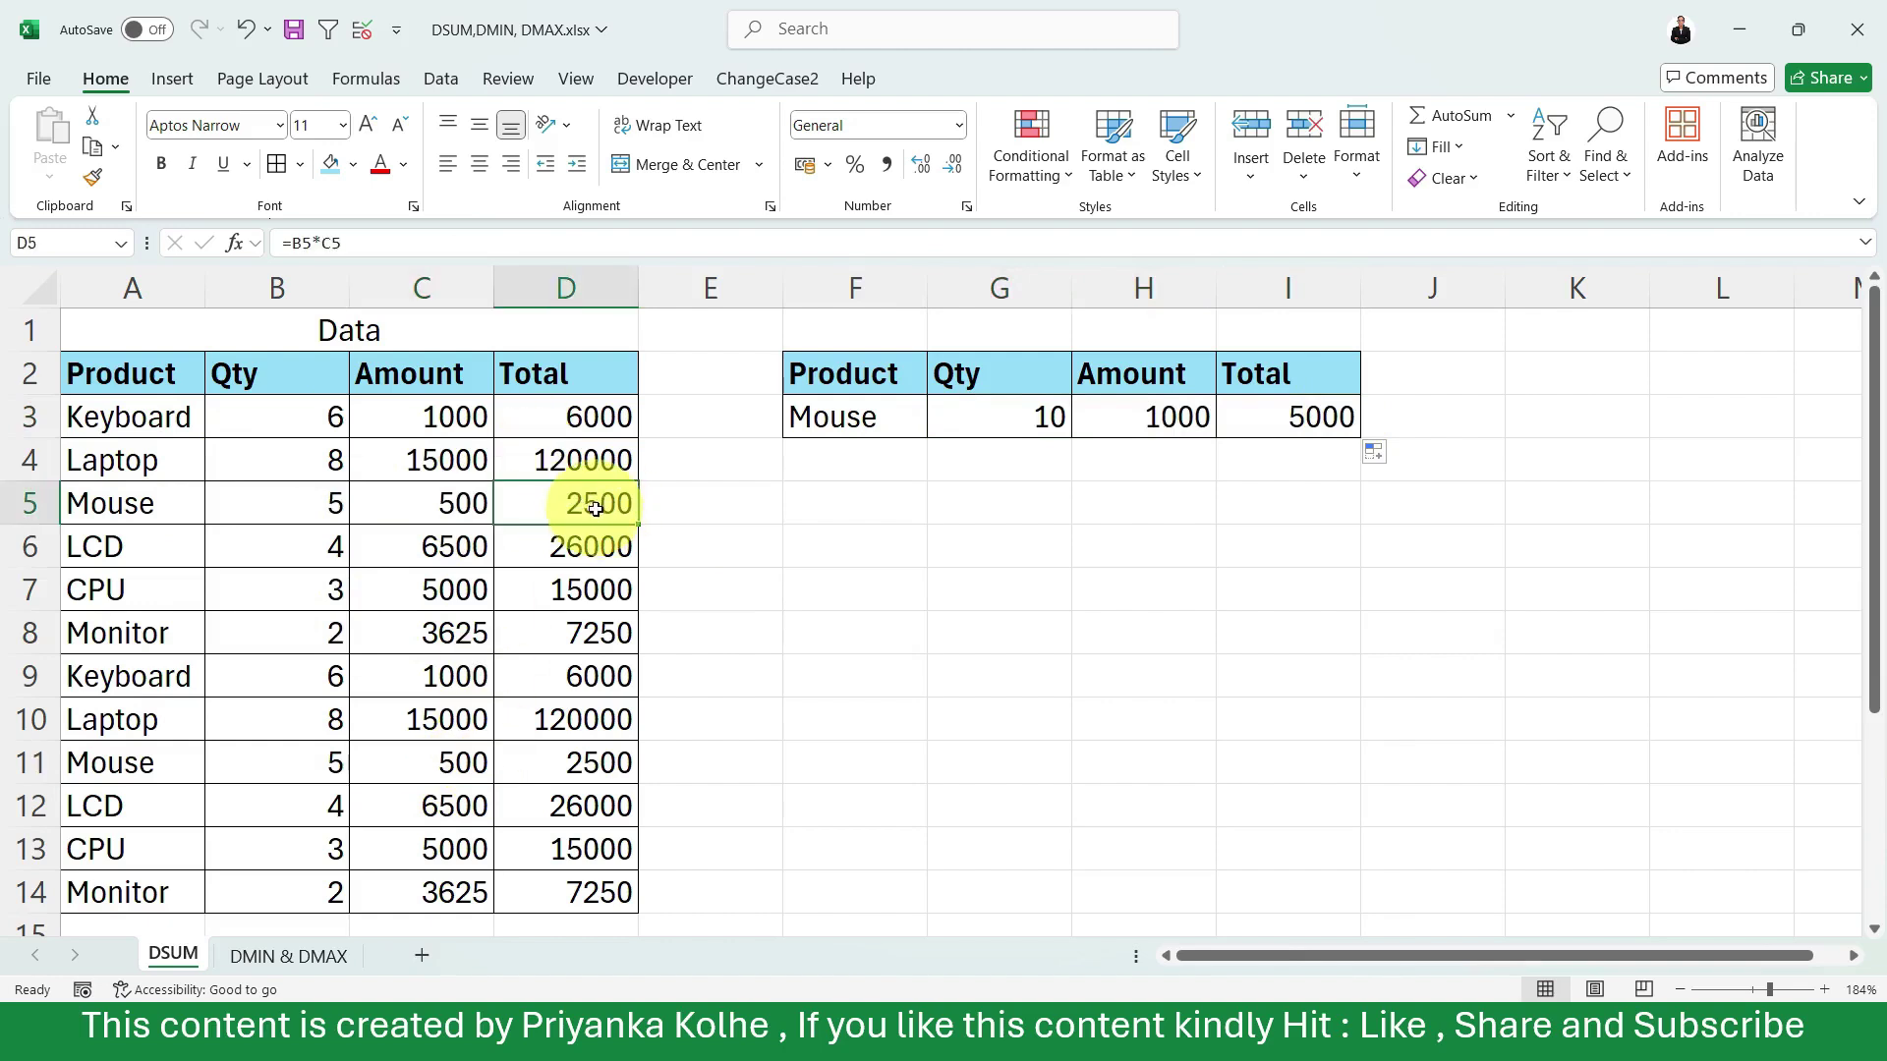
click(582, 767)
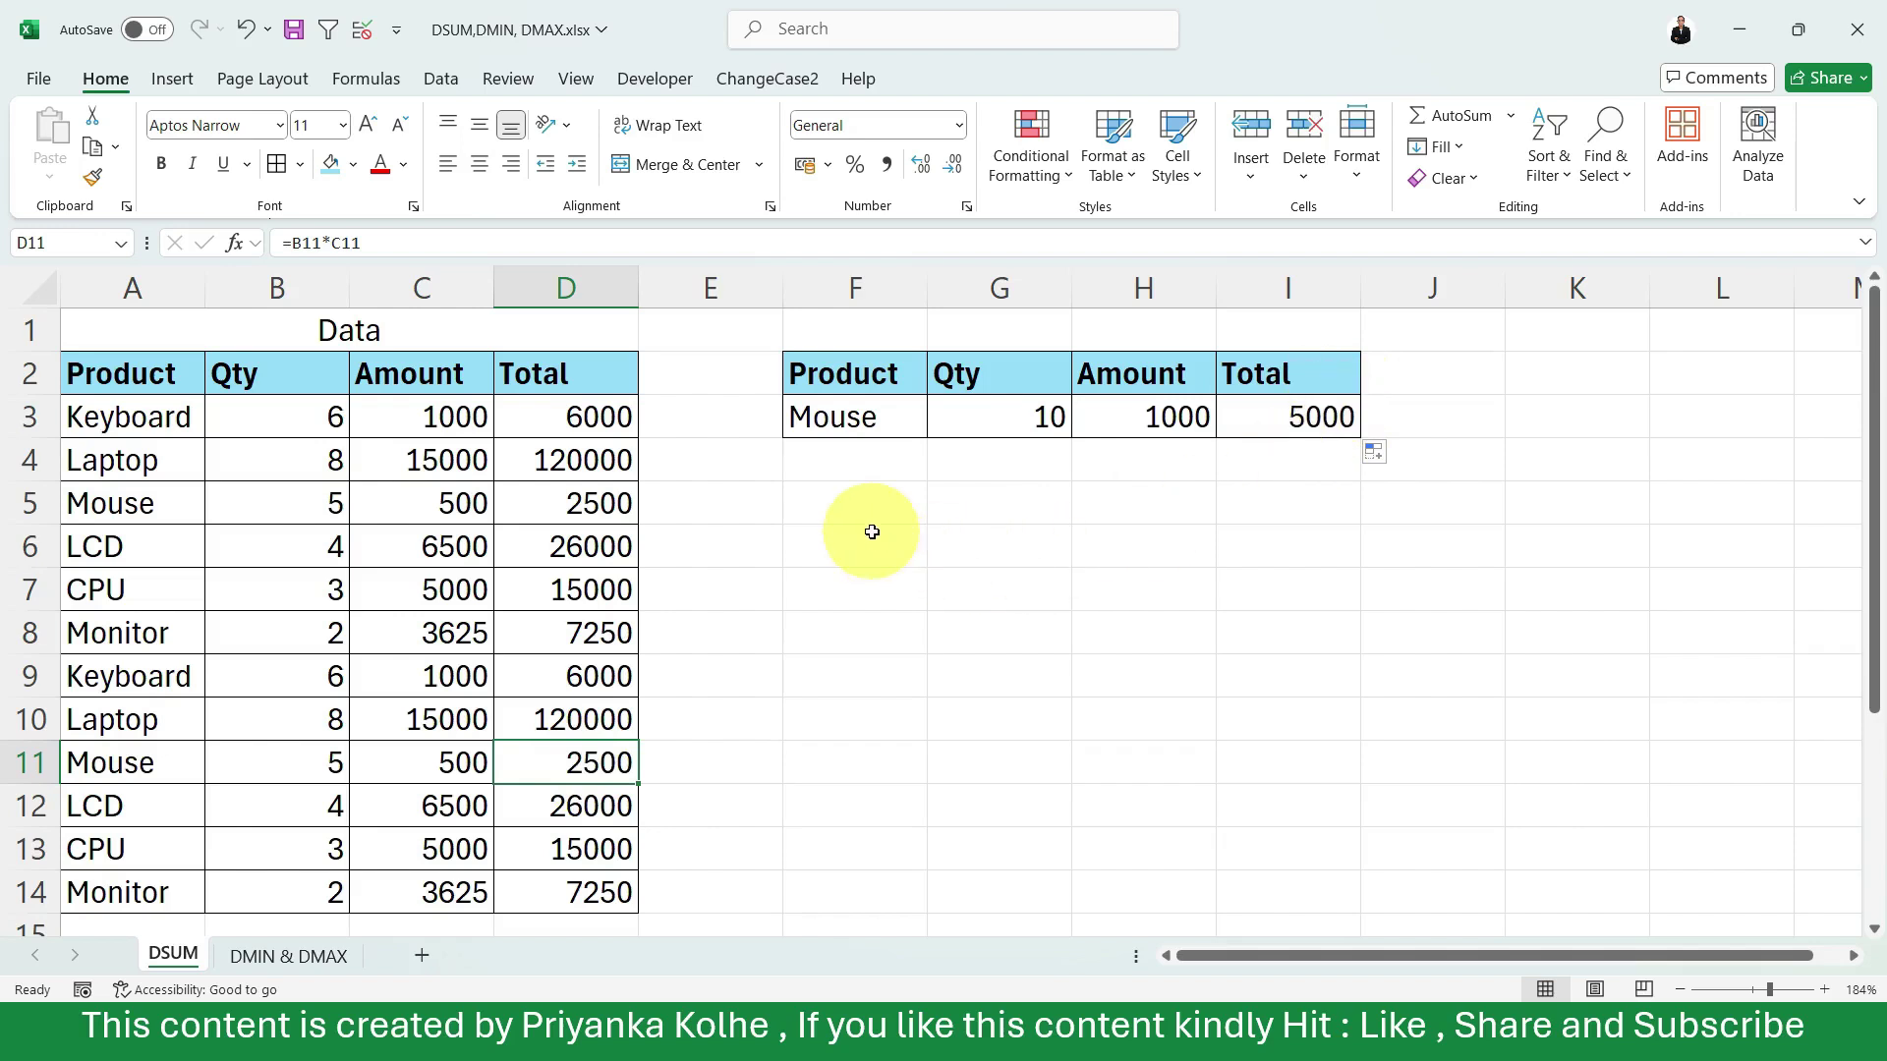
mouse_move(771, 394)
mouse_down()
mouse_move(896, 463)
mouse_move(1200, 406)
mouse_move(1368, 447)
mouse_up()
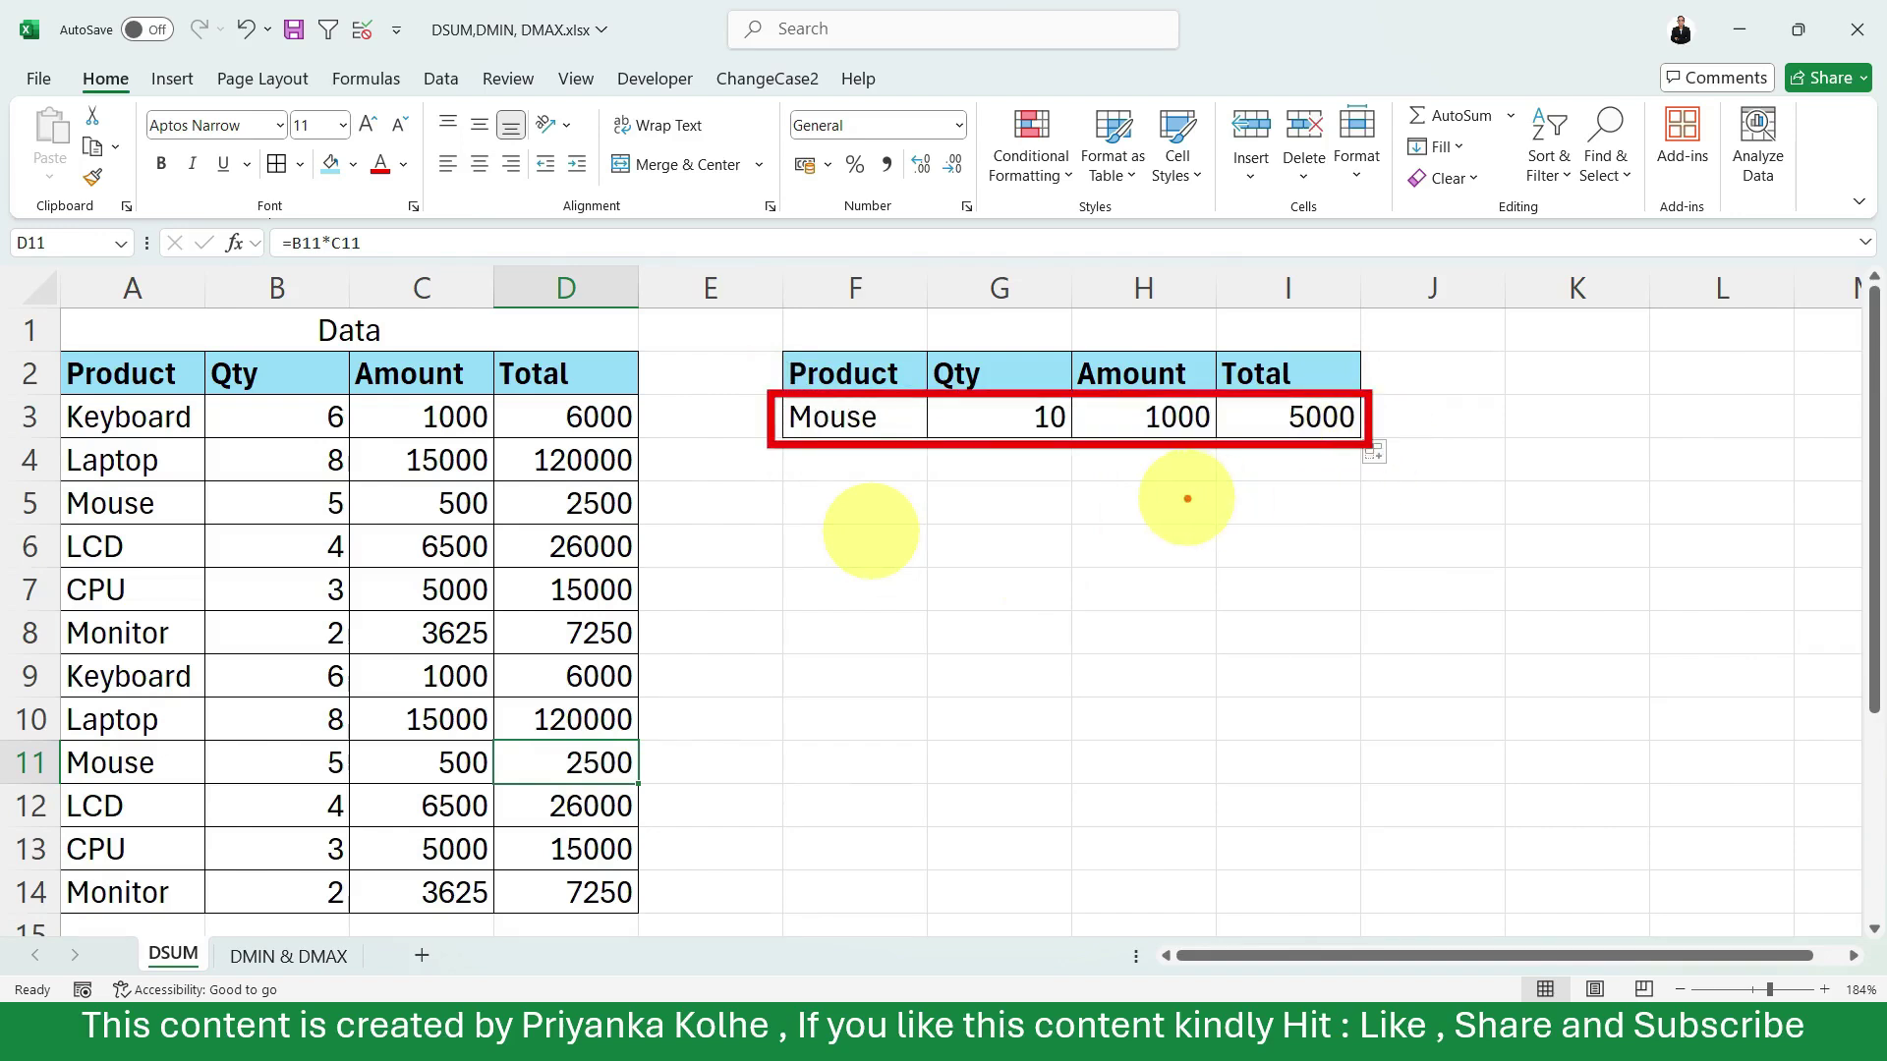
key(Escape)
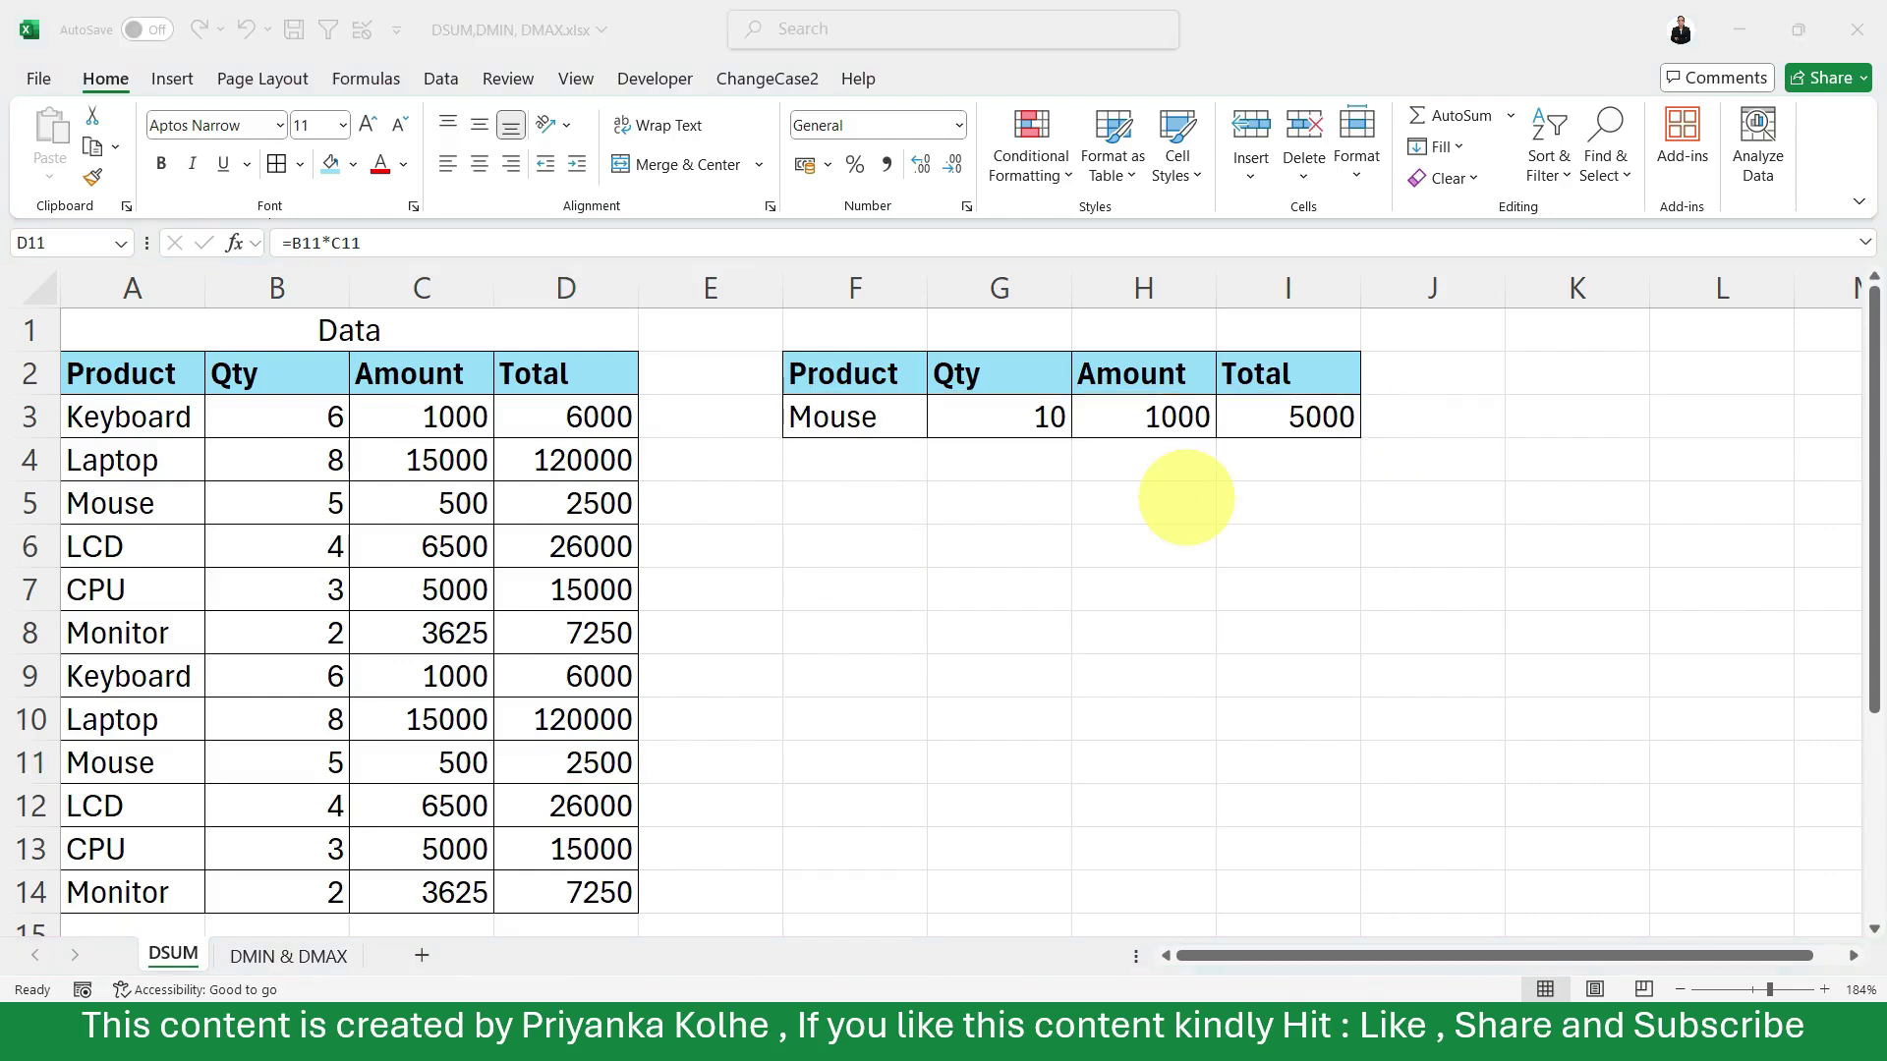
click(1015, 547)
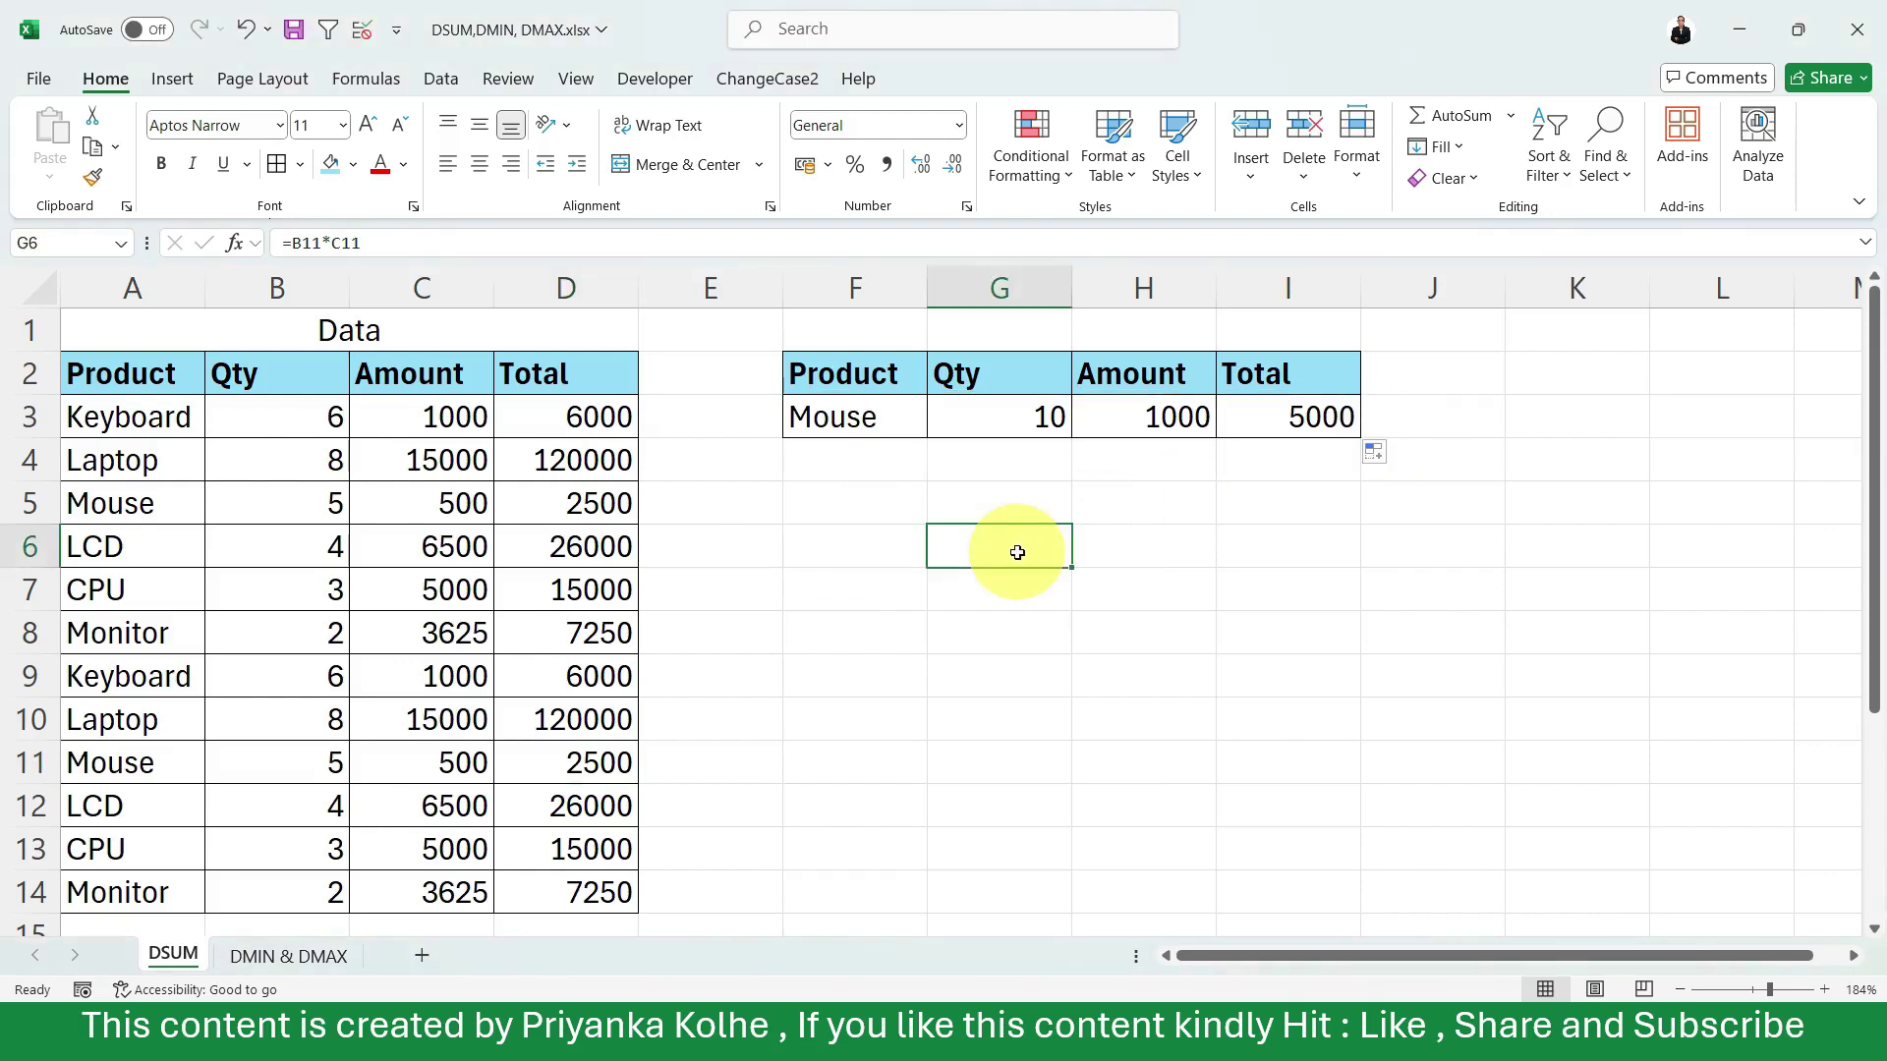
click(968, 460)
Choose Keyboard as the summary product in F3 and check both Keyboard rows of the data table against the summed Amount.
click(896, 422)
click(937, 426)
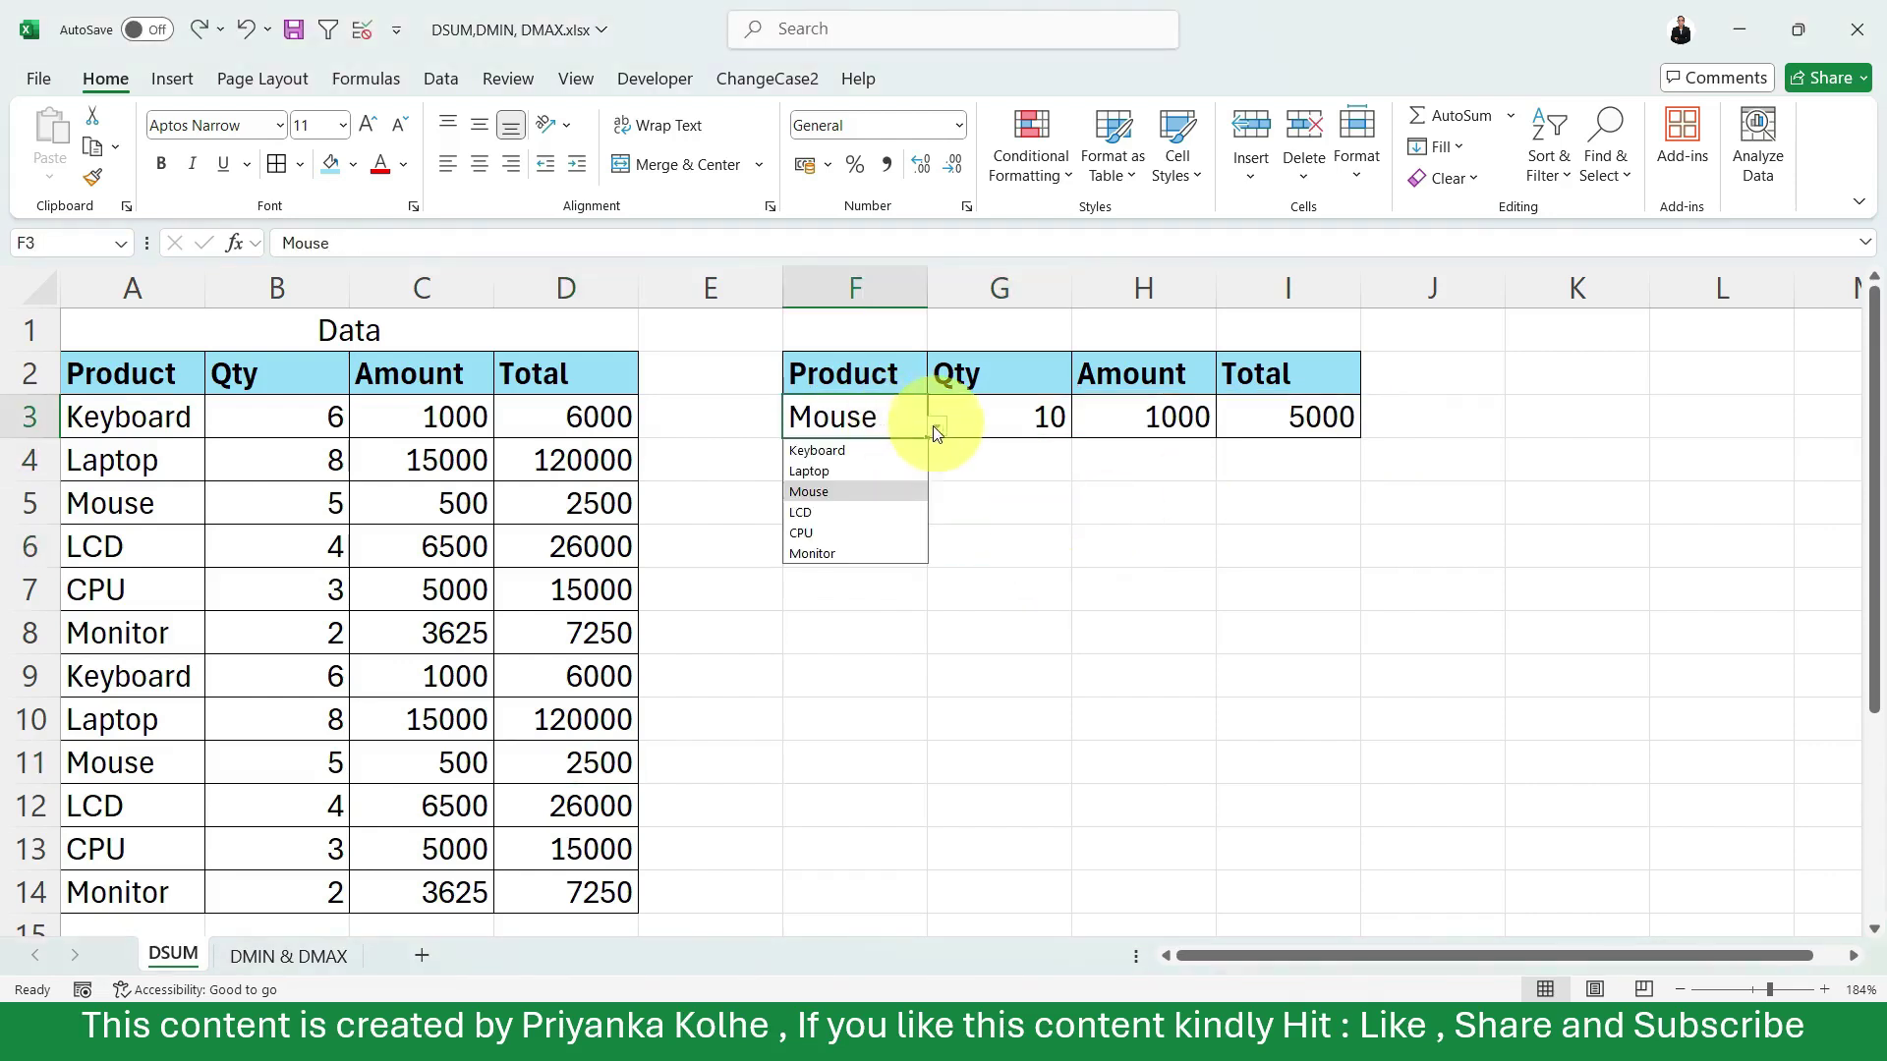
click(867, 450)
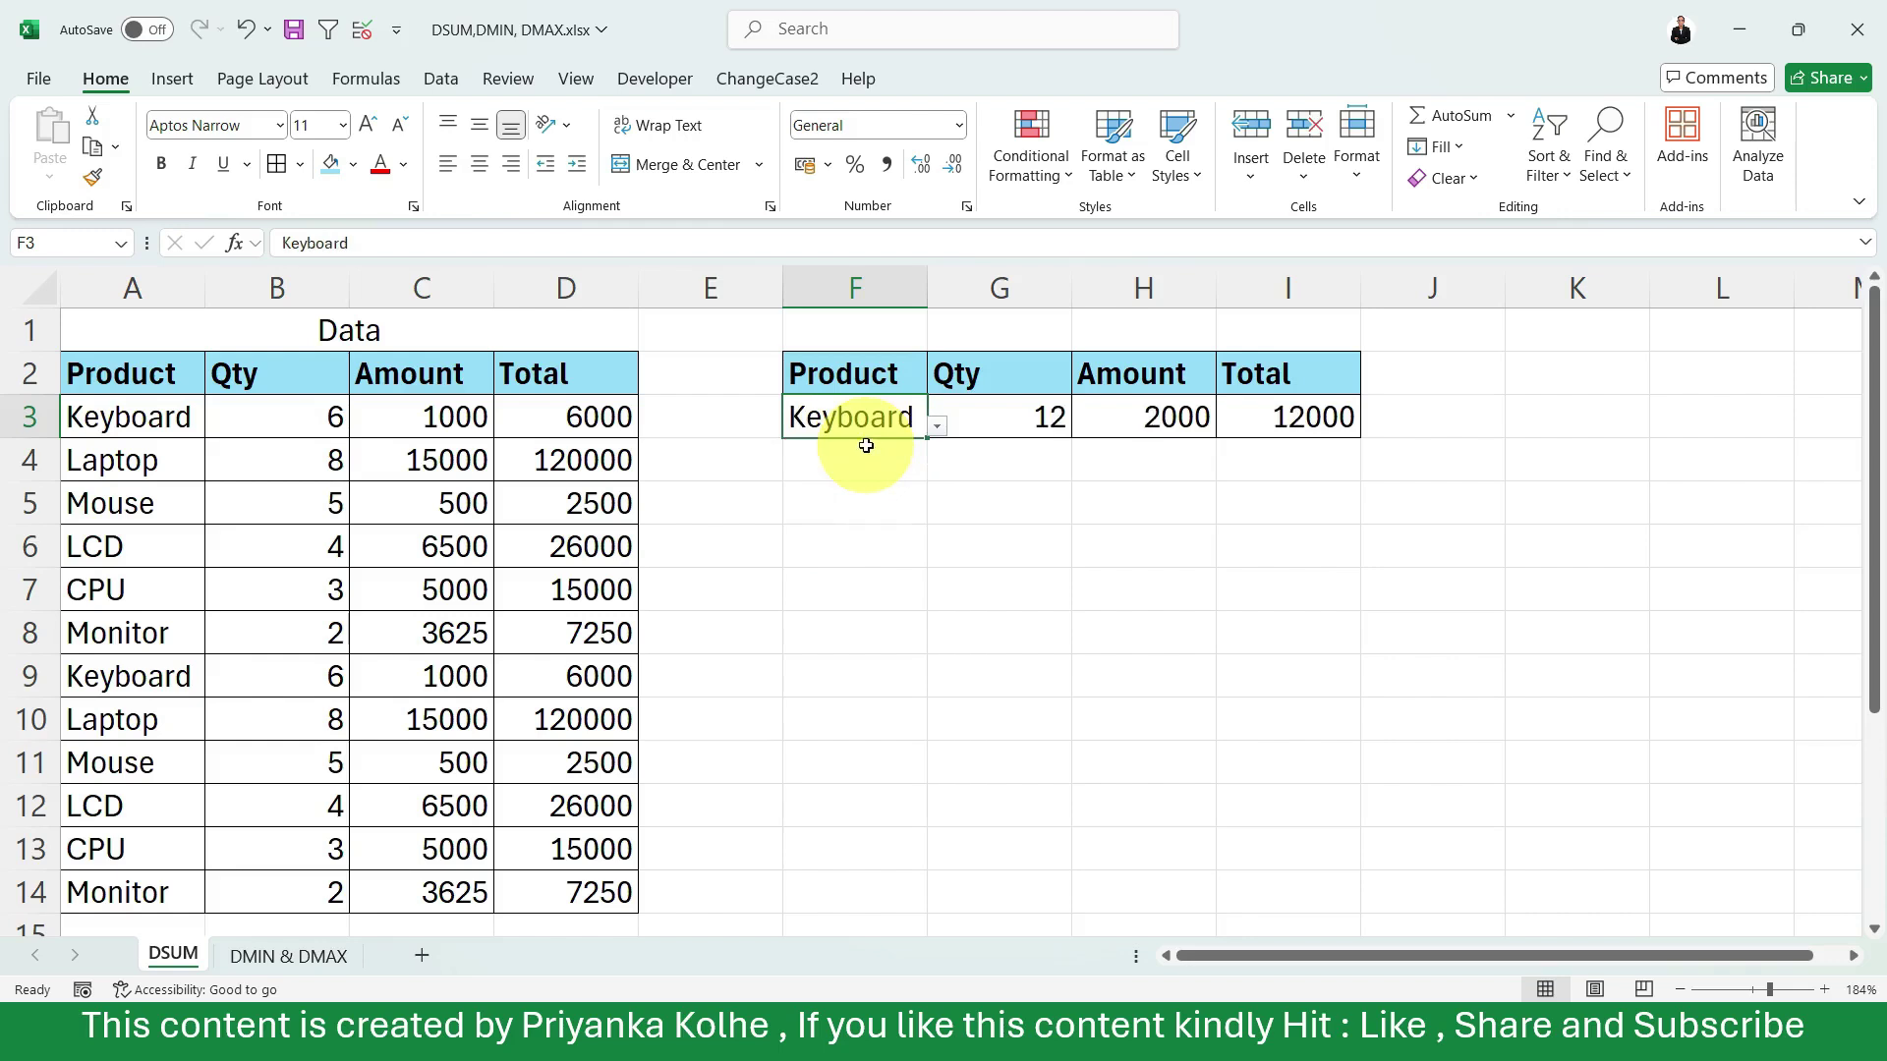
click(185, 421)
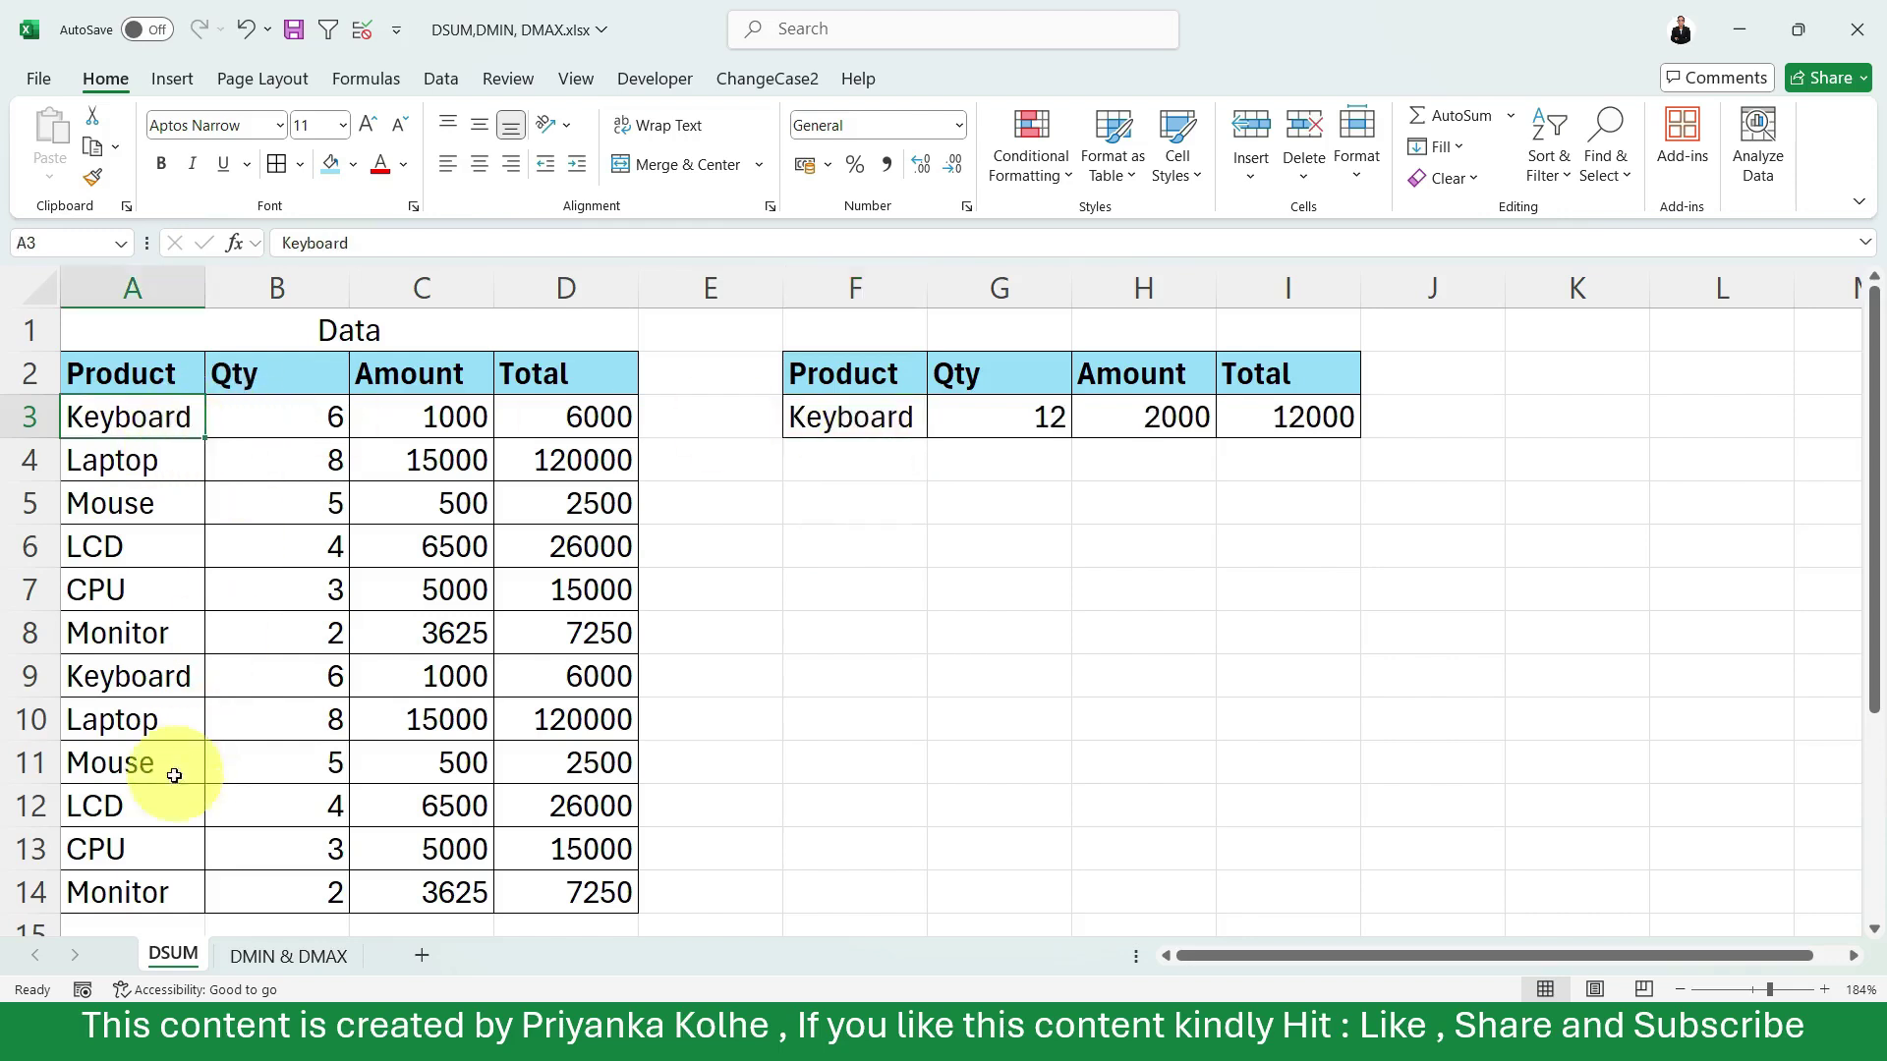
scroll(160, 762, down, 3)
scroll(157, 732, up, 3)
click(120, 676)
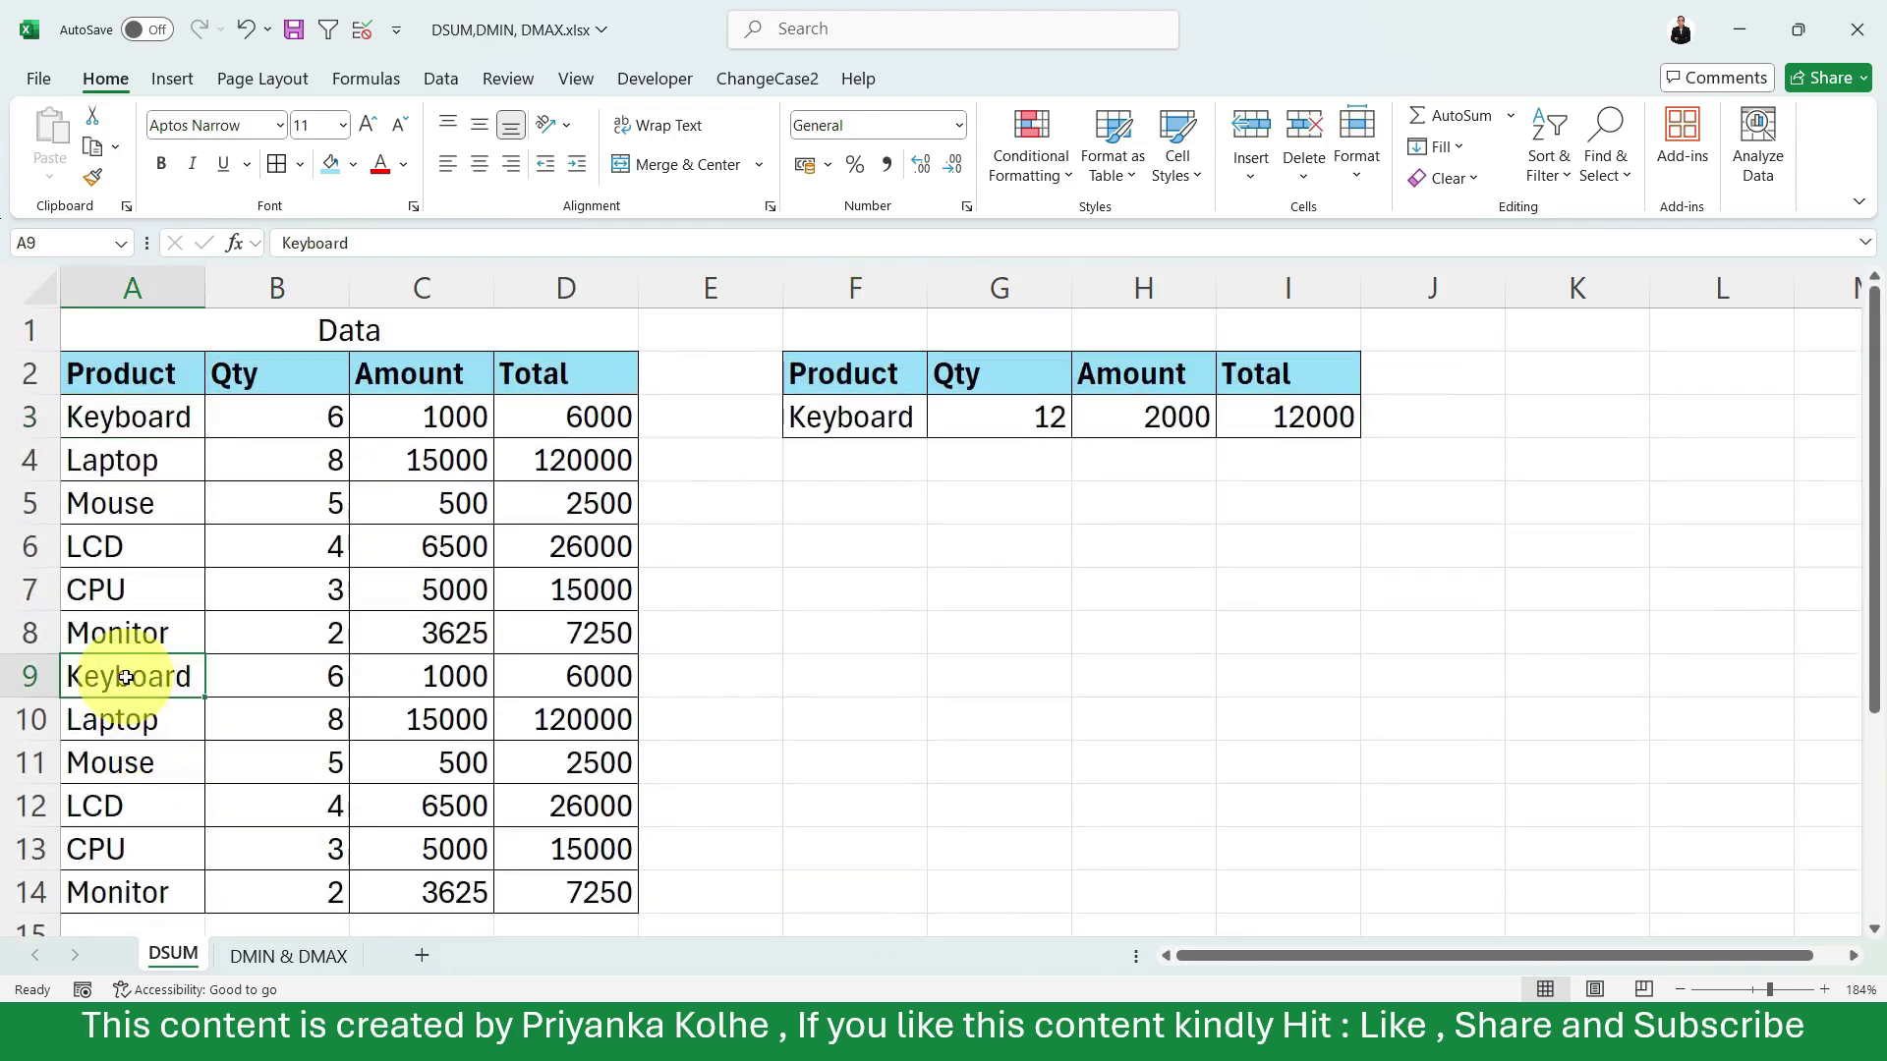
click(1176, 413)
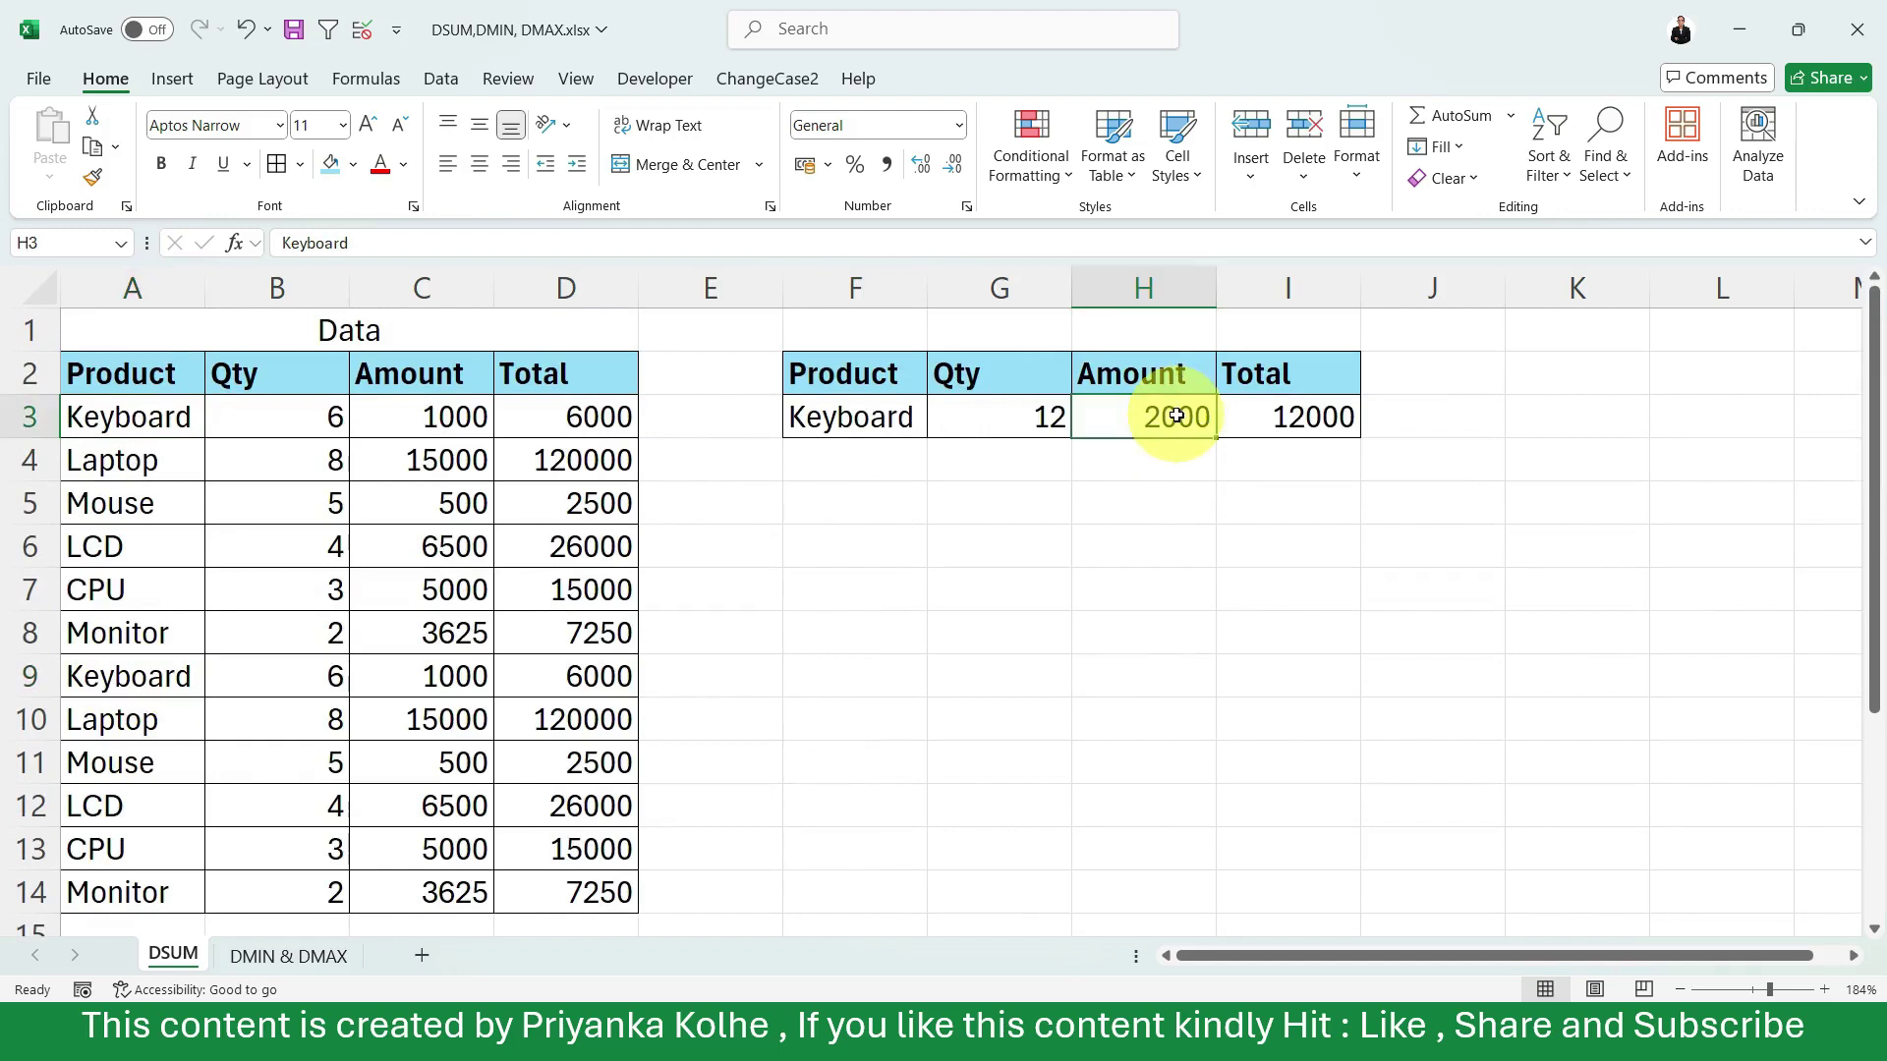
Switch the summary product in F3 to CPU.
click(843, 425)
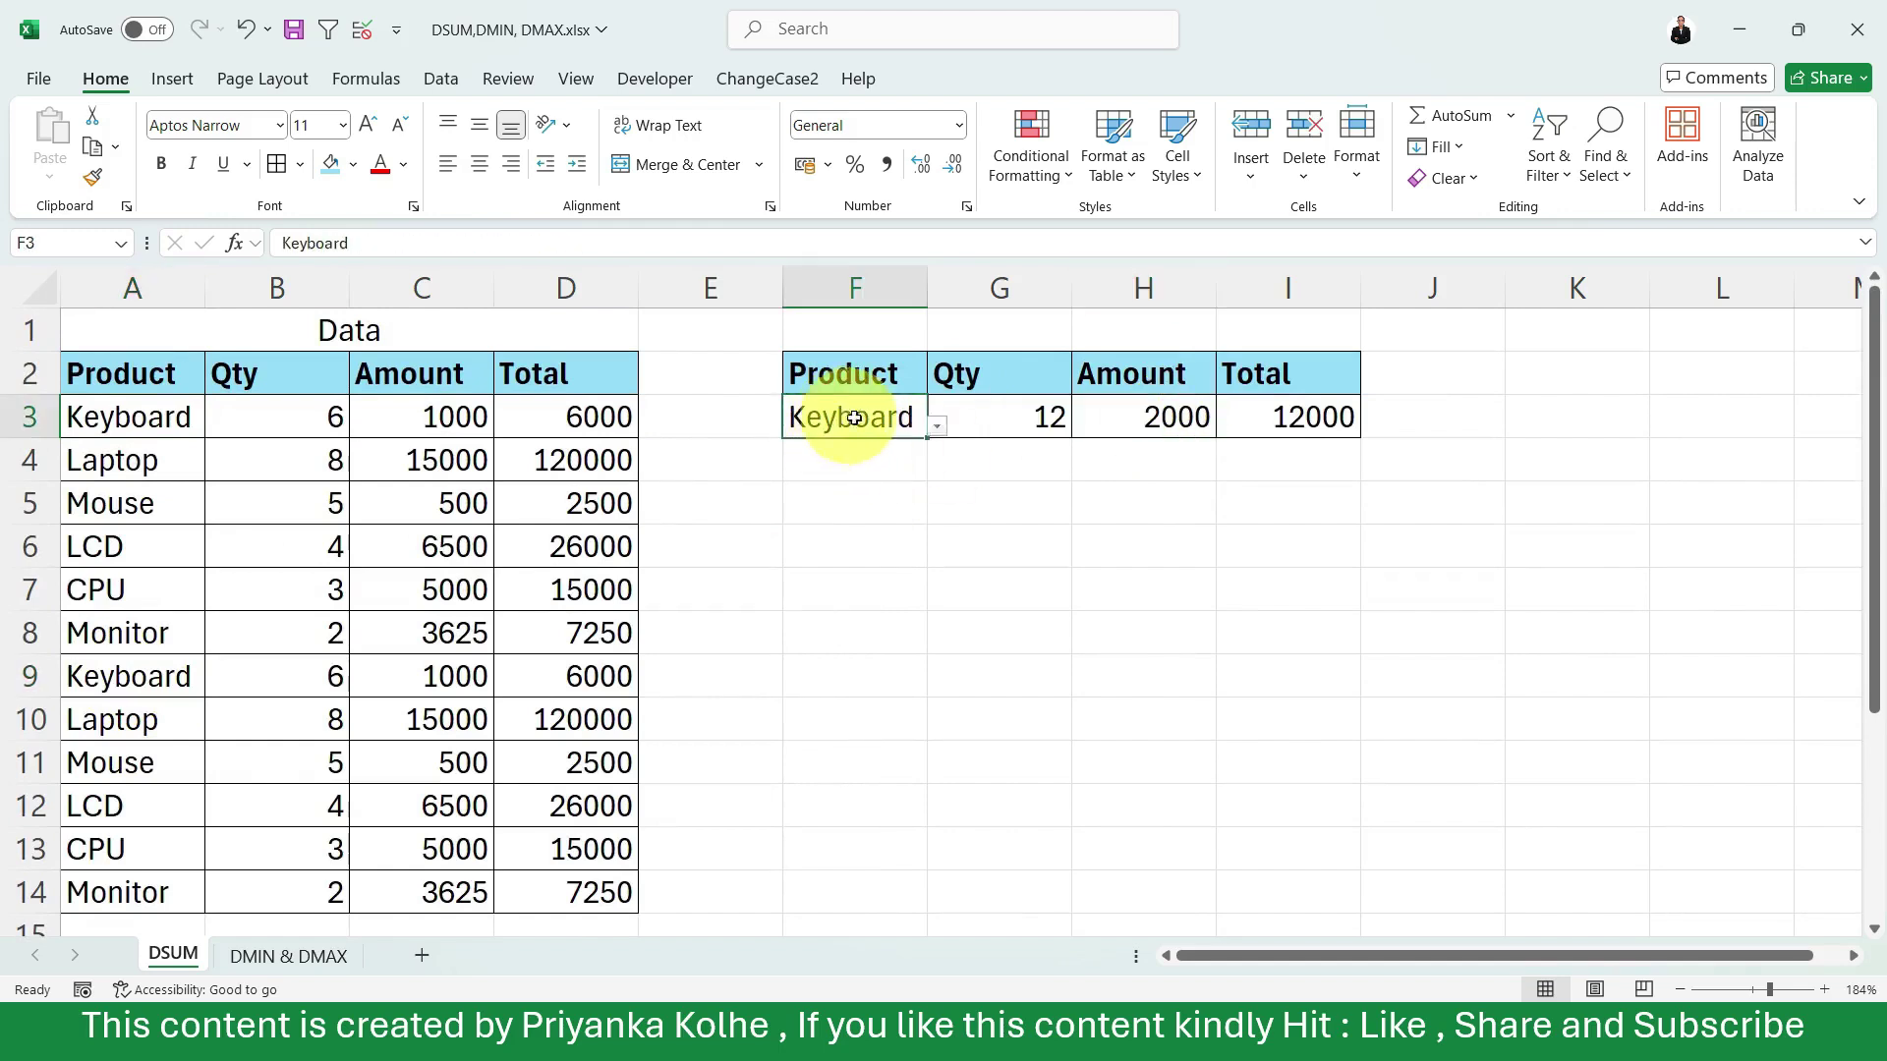
click(938, 423)
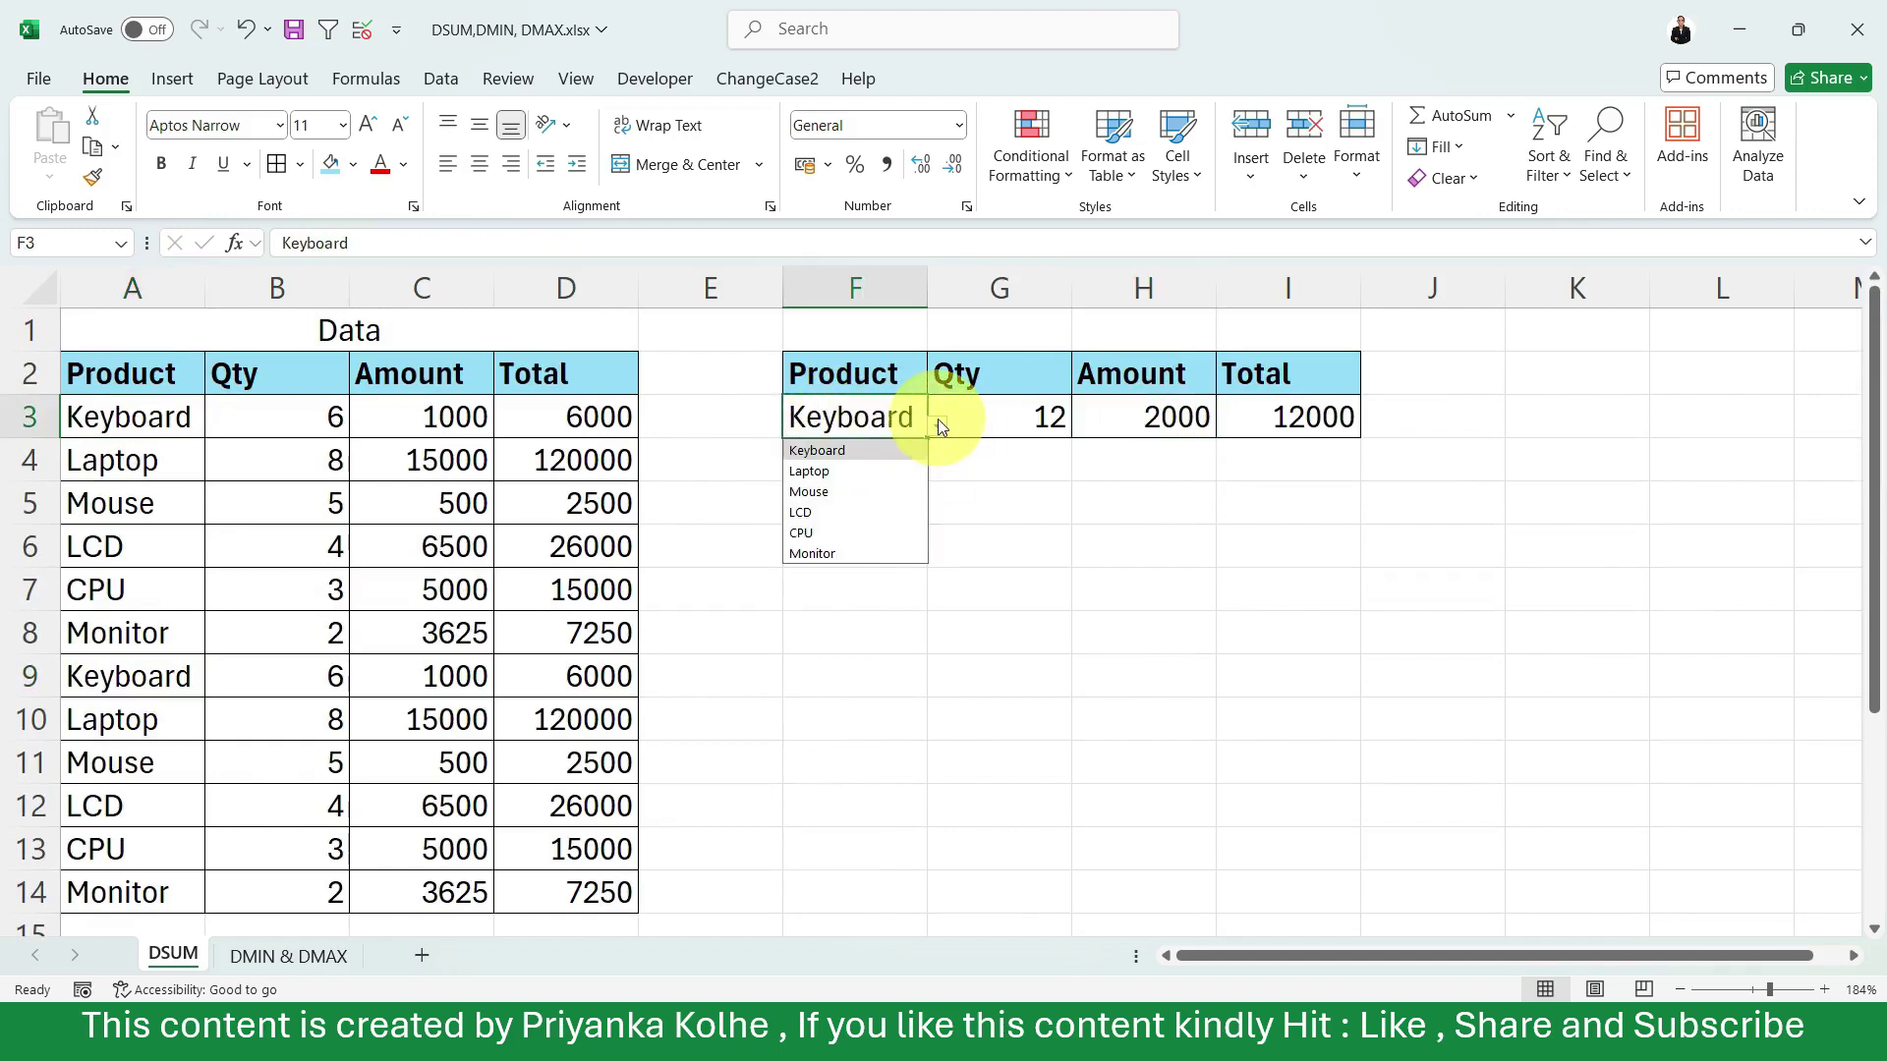
click(845, 534)
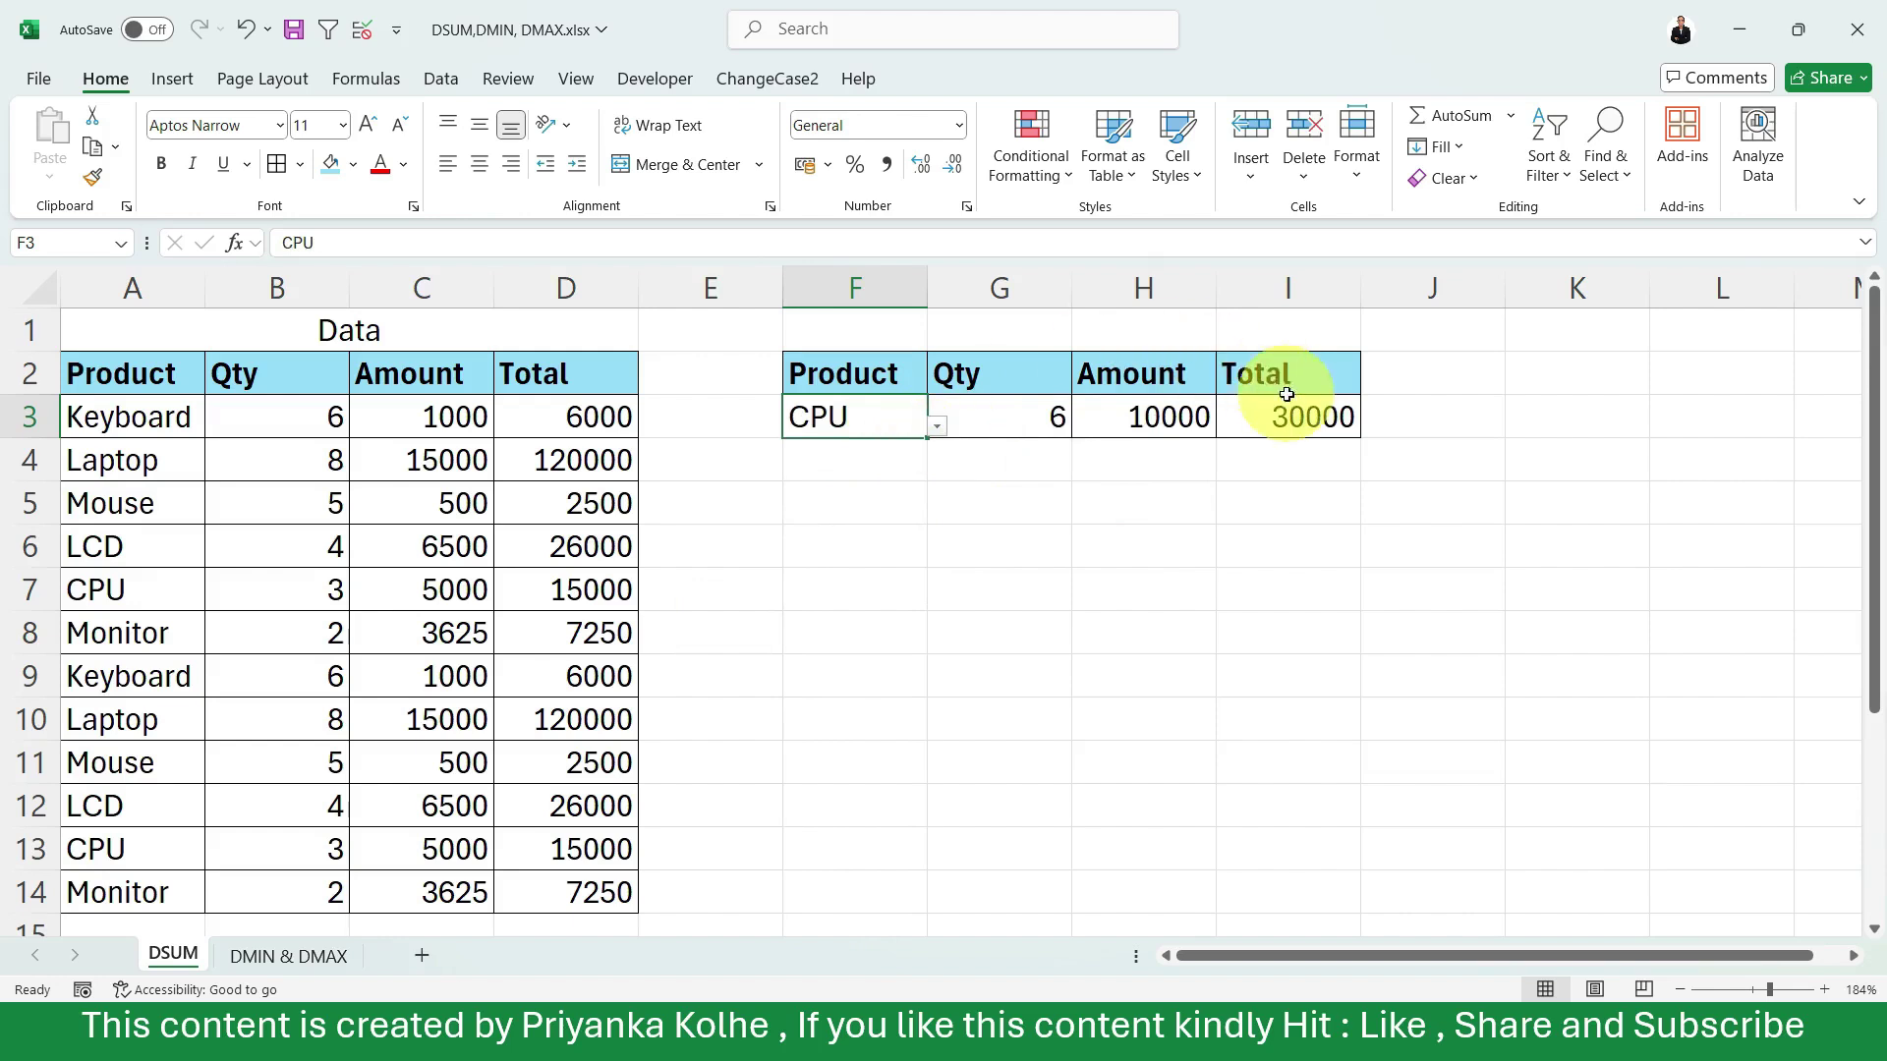
Change the data table's last row, row 14, to product Mouse with Qty 12 and Amount 500.
scroll(323, 614, down, 2)
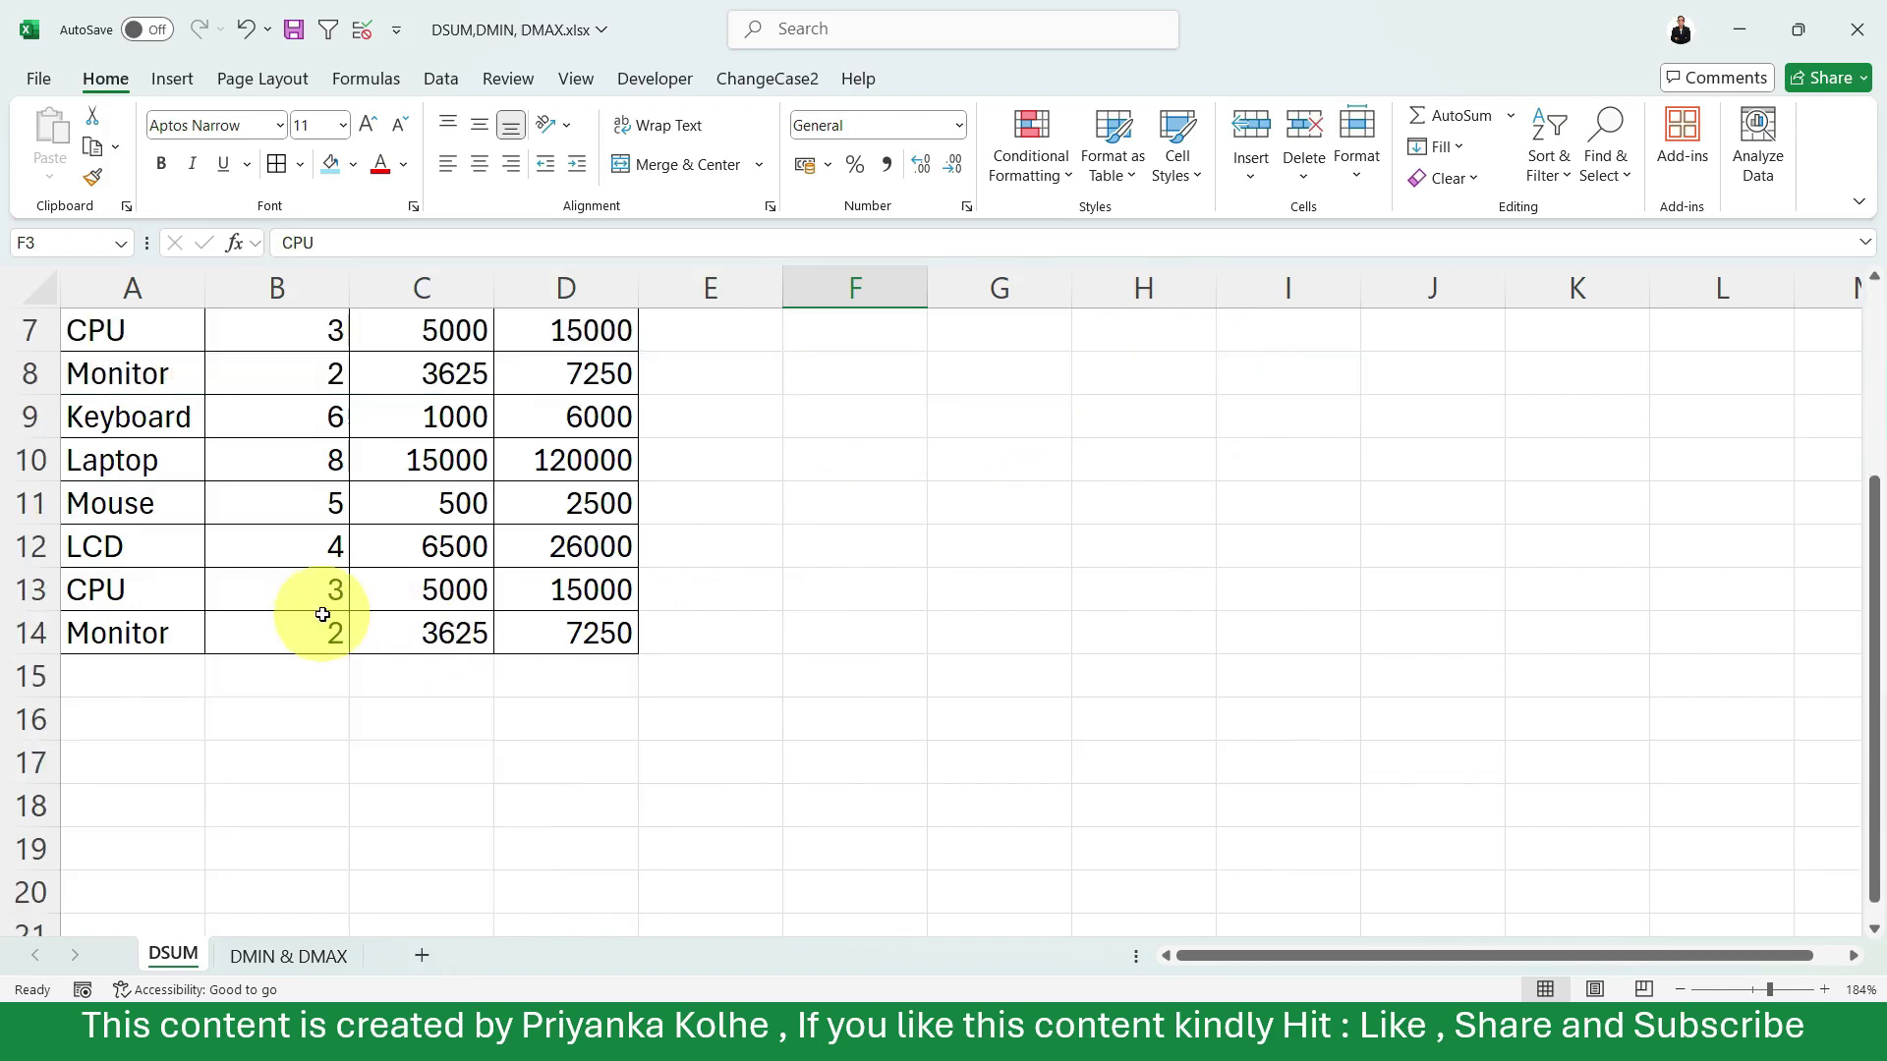
click(155, 646)
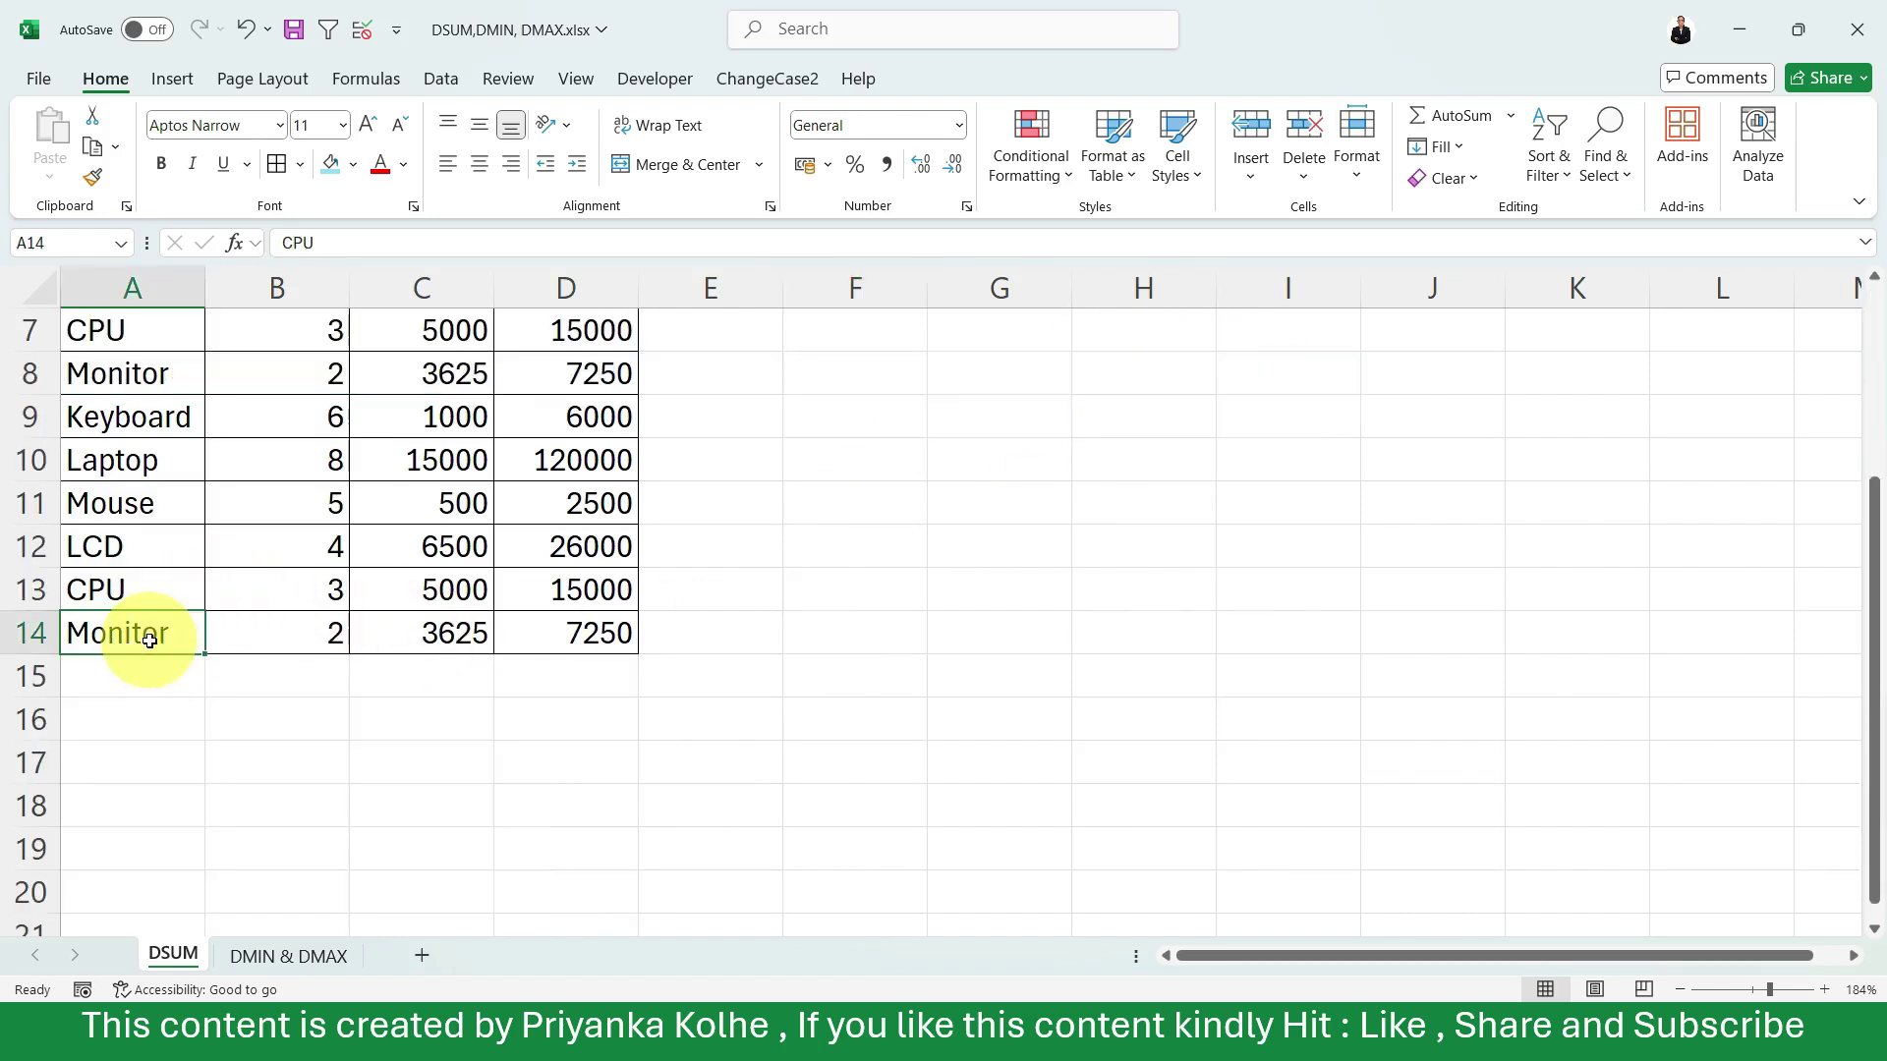
text(mo)
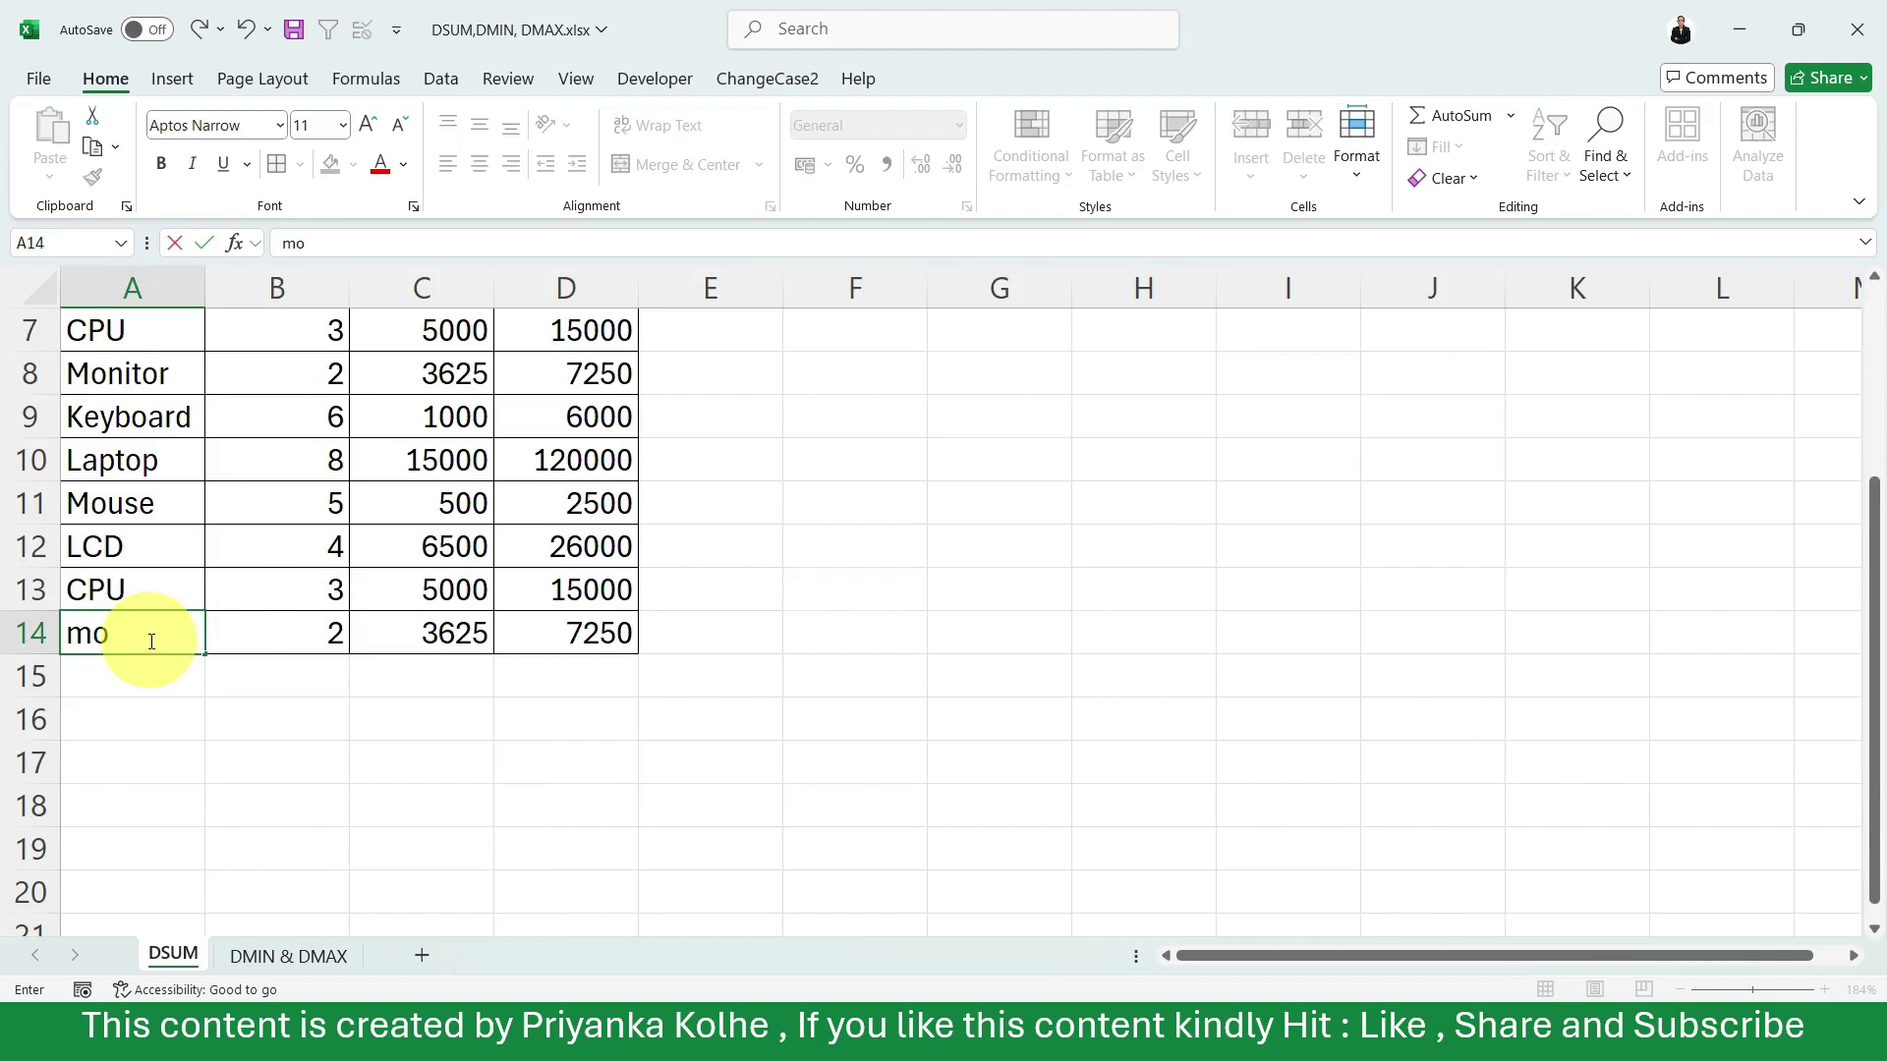
text(use)
double_click(332, 629)
text(1)
click(460, 639)
text(500)
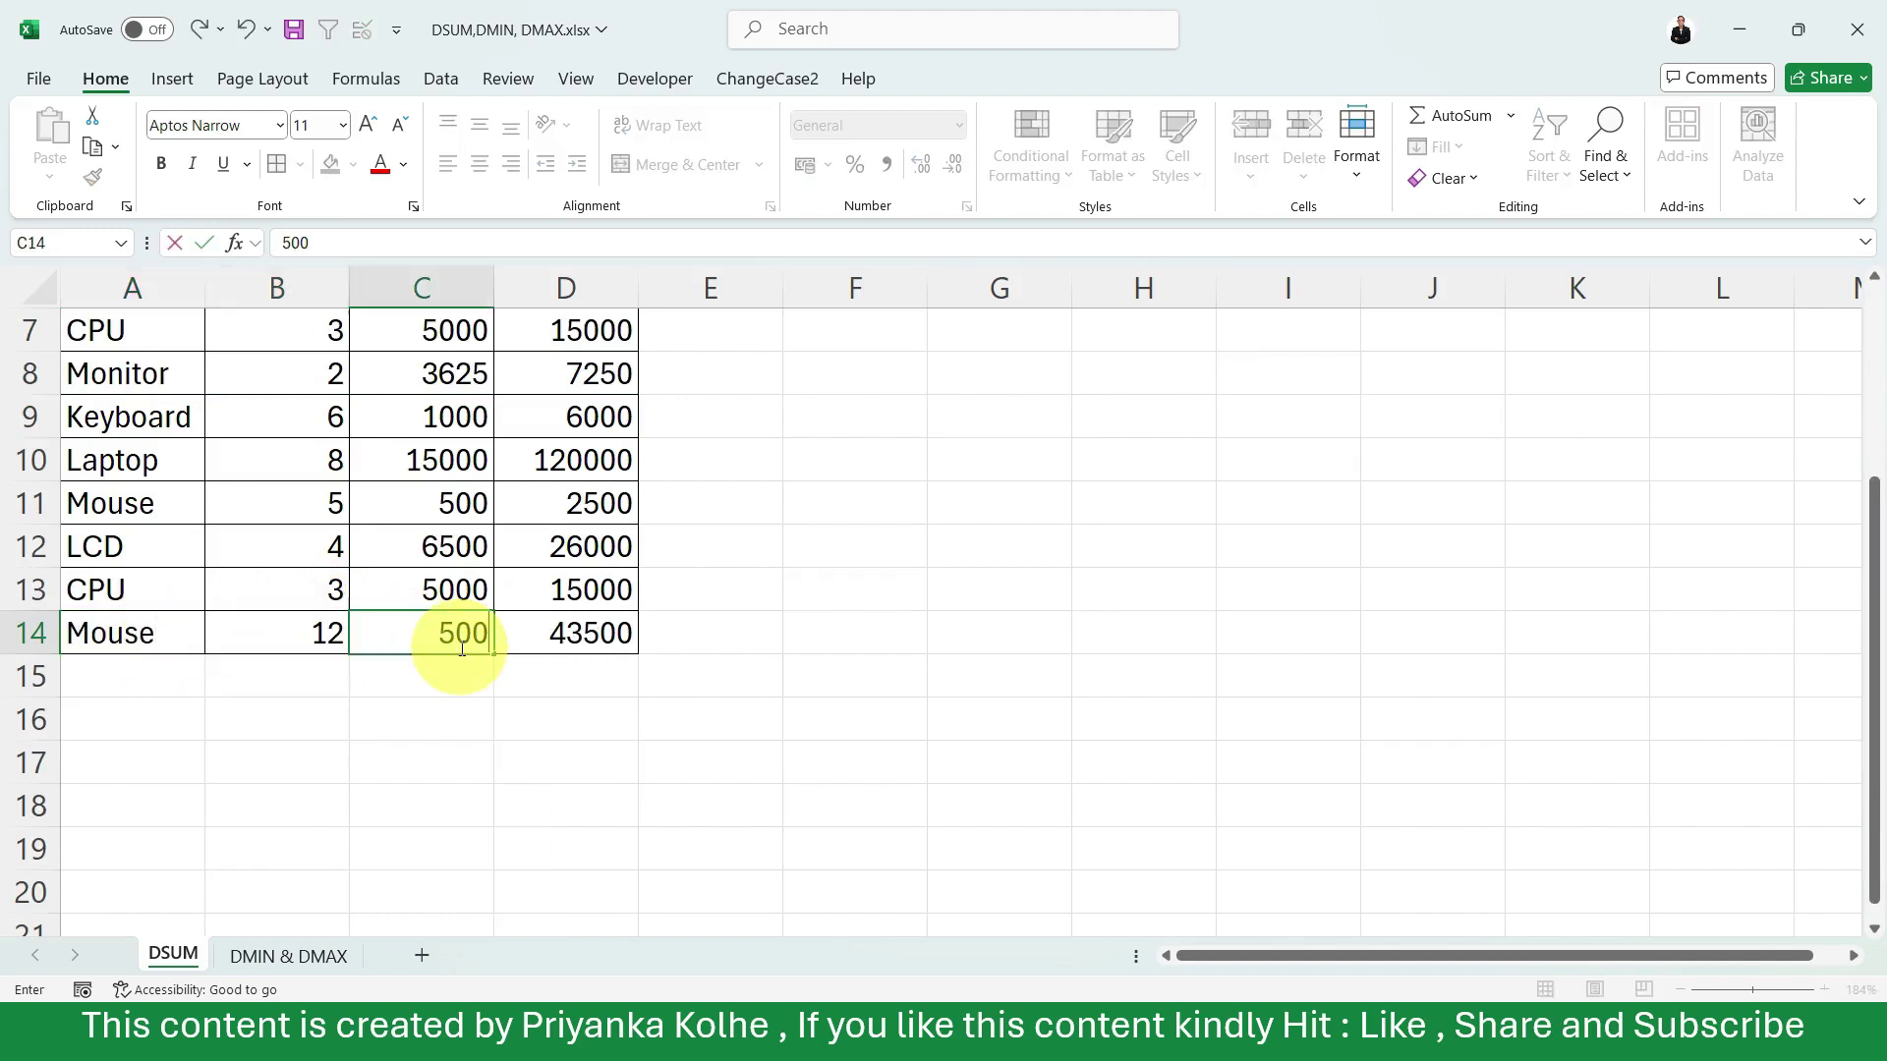
click(461, 588)
scroll(498, 434, up, 2)
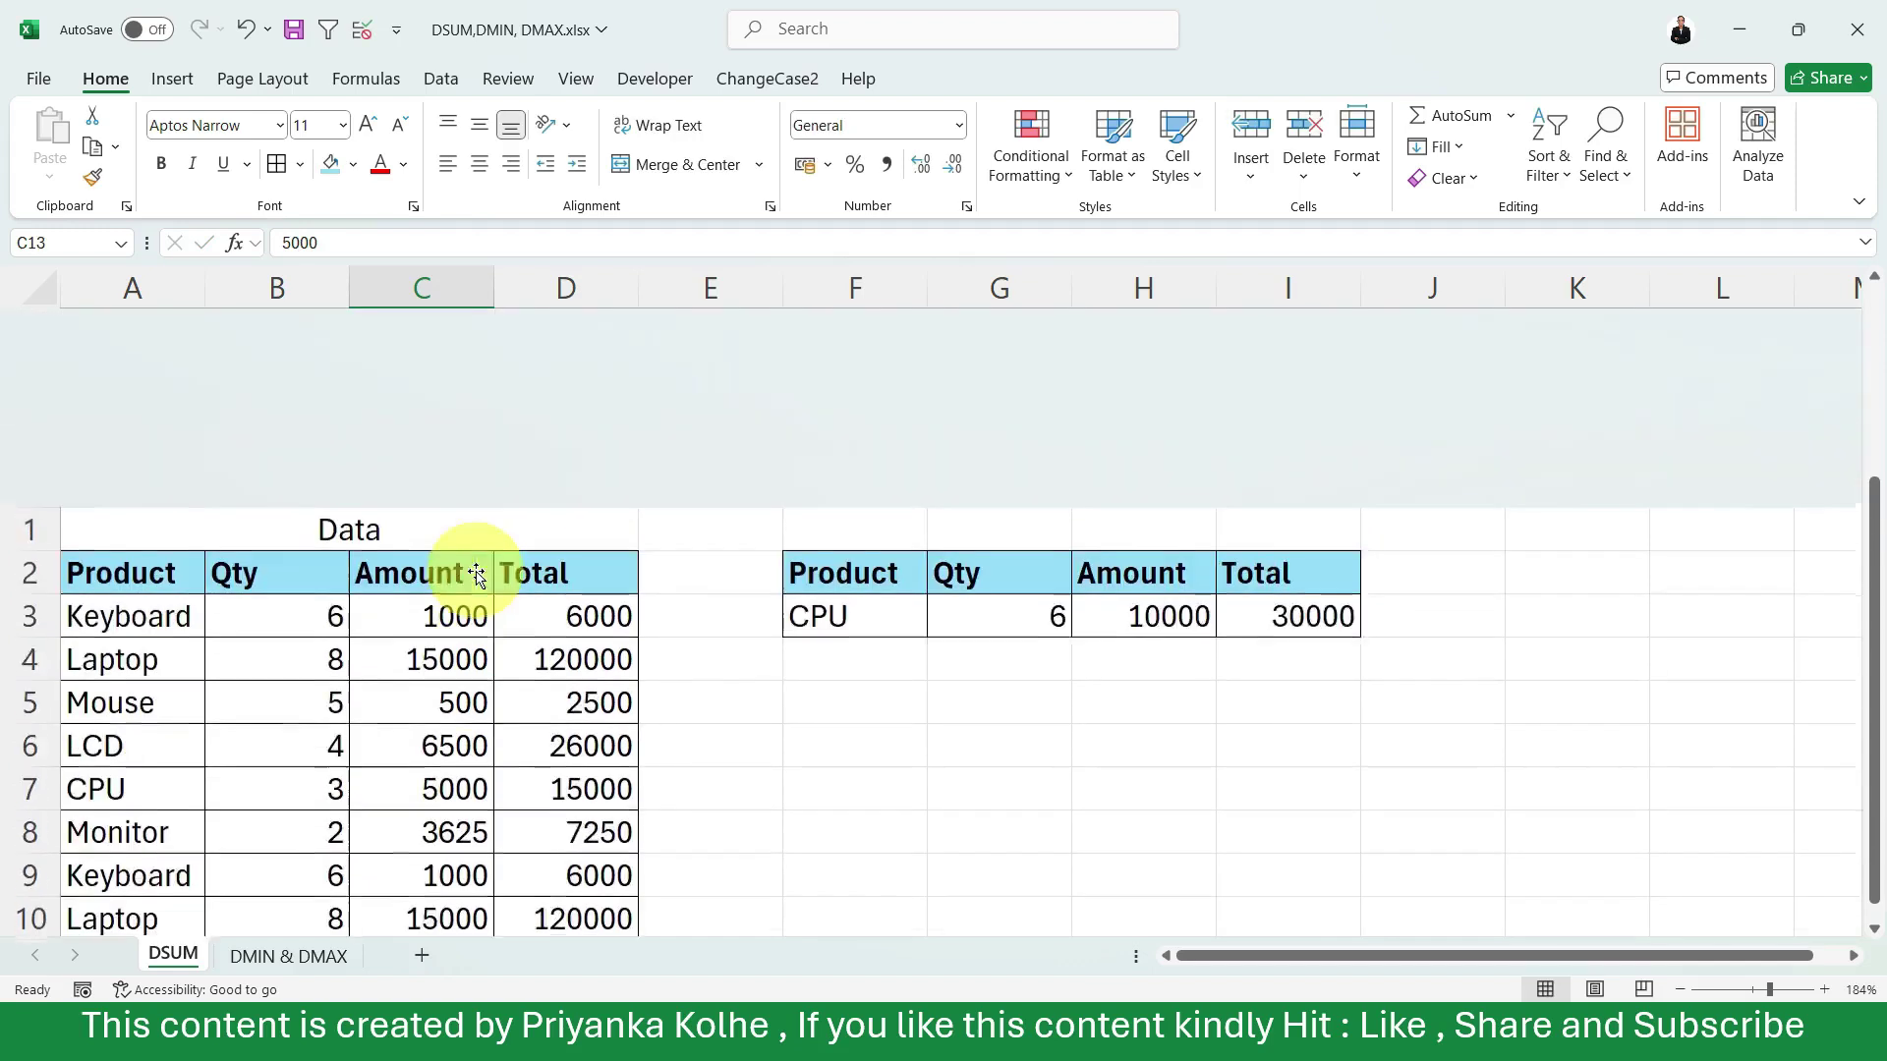
Replace the DSUM formula in the summary's Qty cell, G3, with the criterion >3.
click(1052, 416)
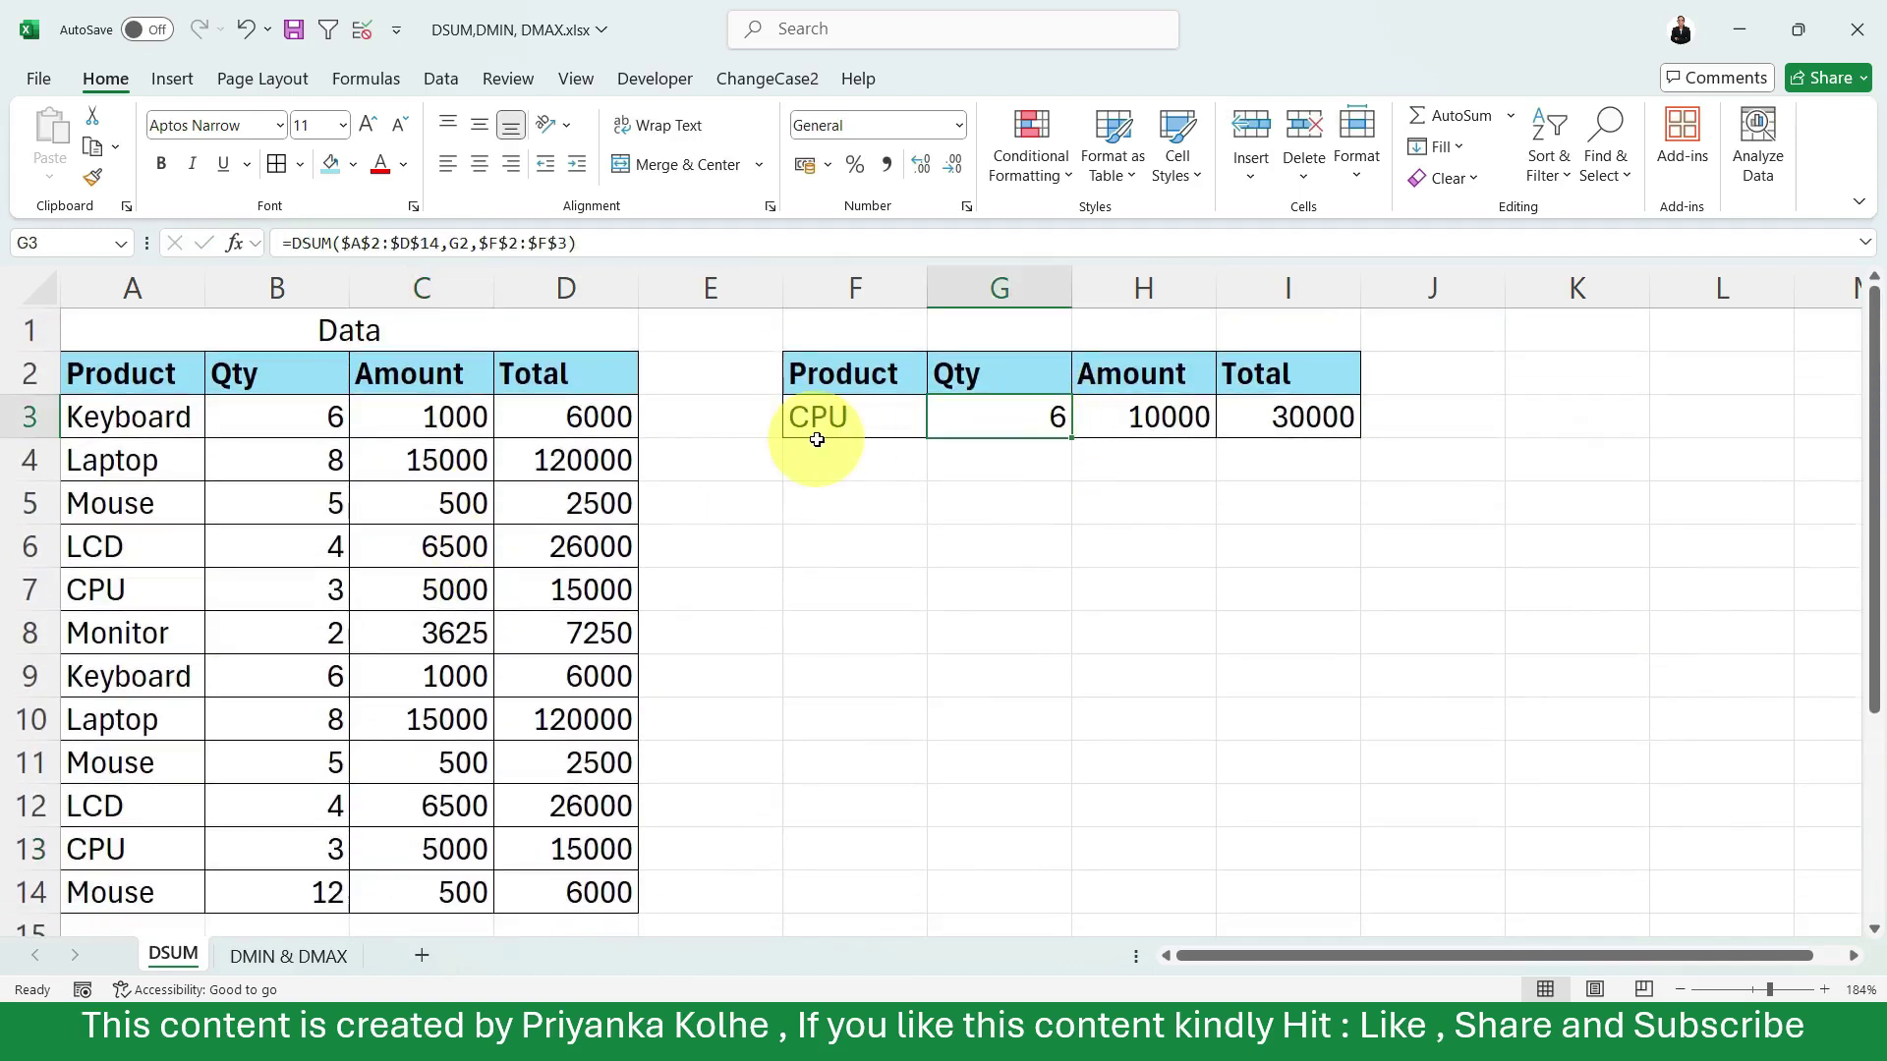
double_click(1049, 421)
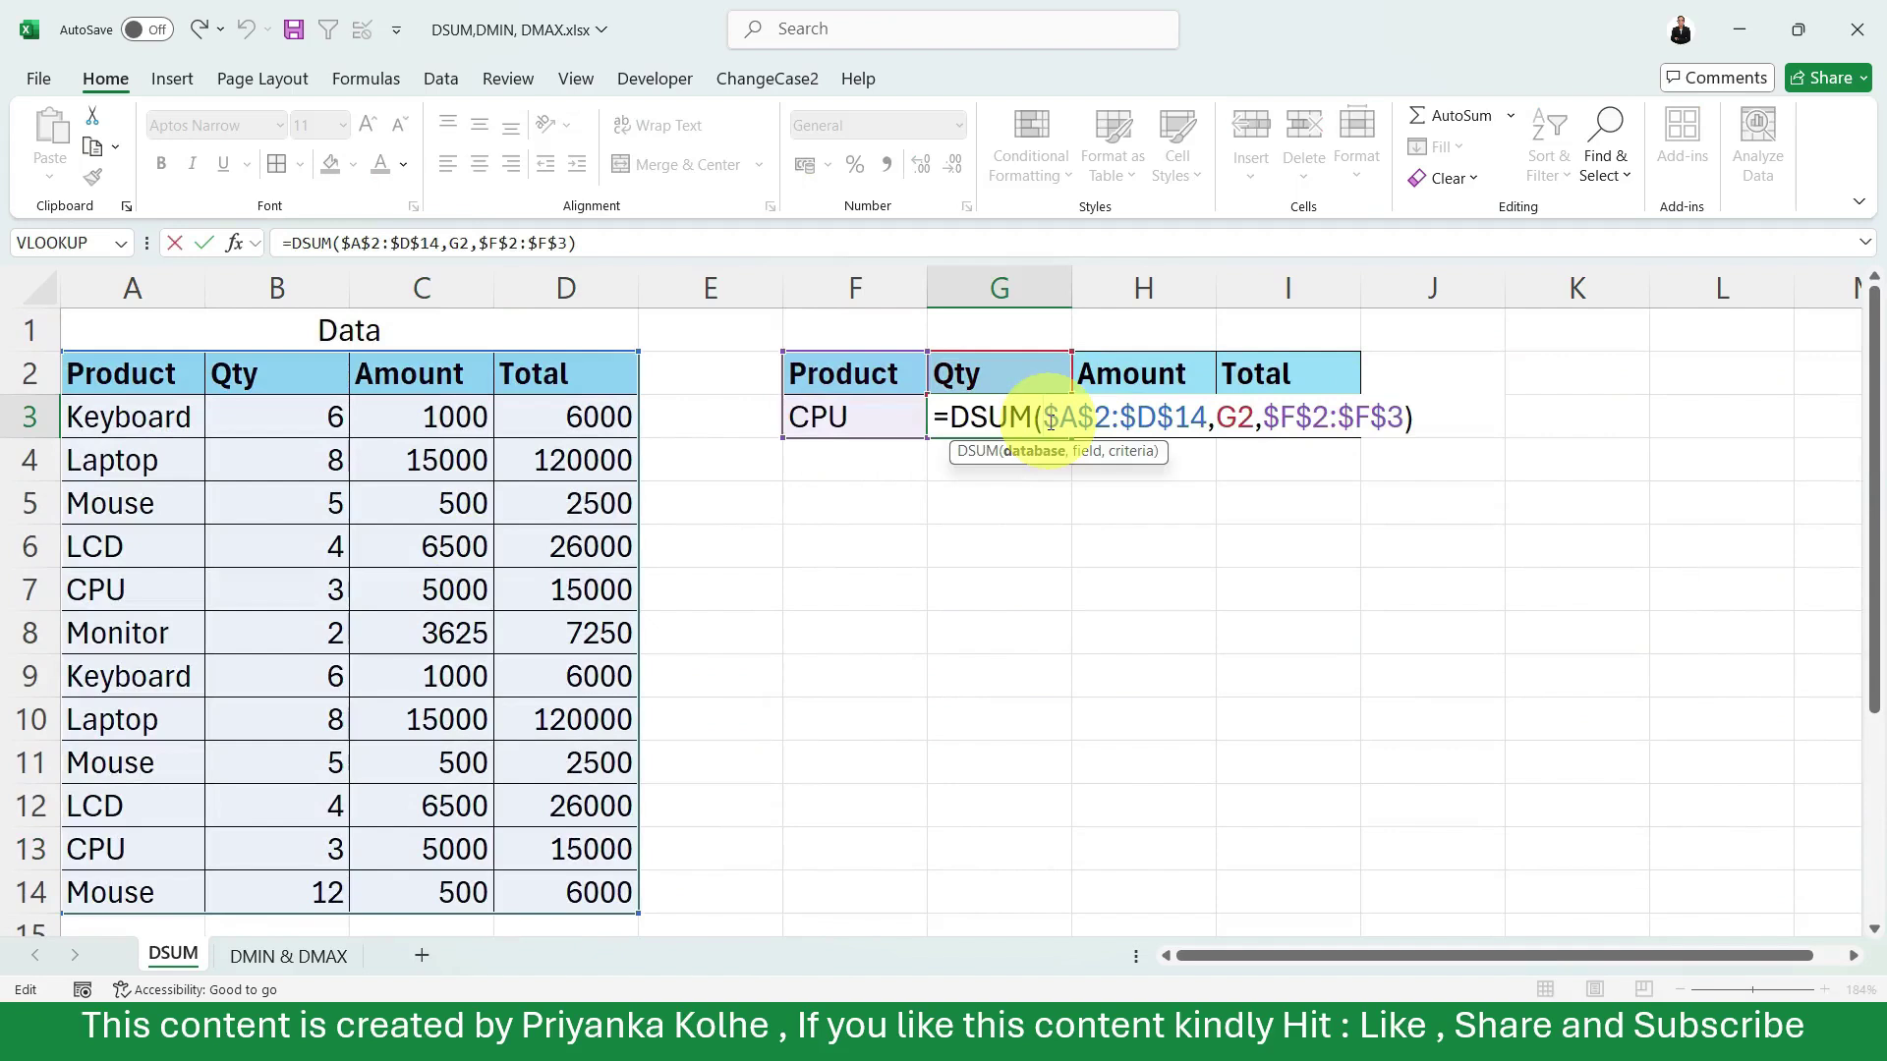
key(Return)
click(1049, 420)
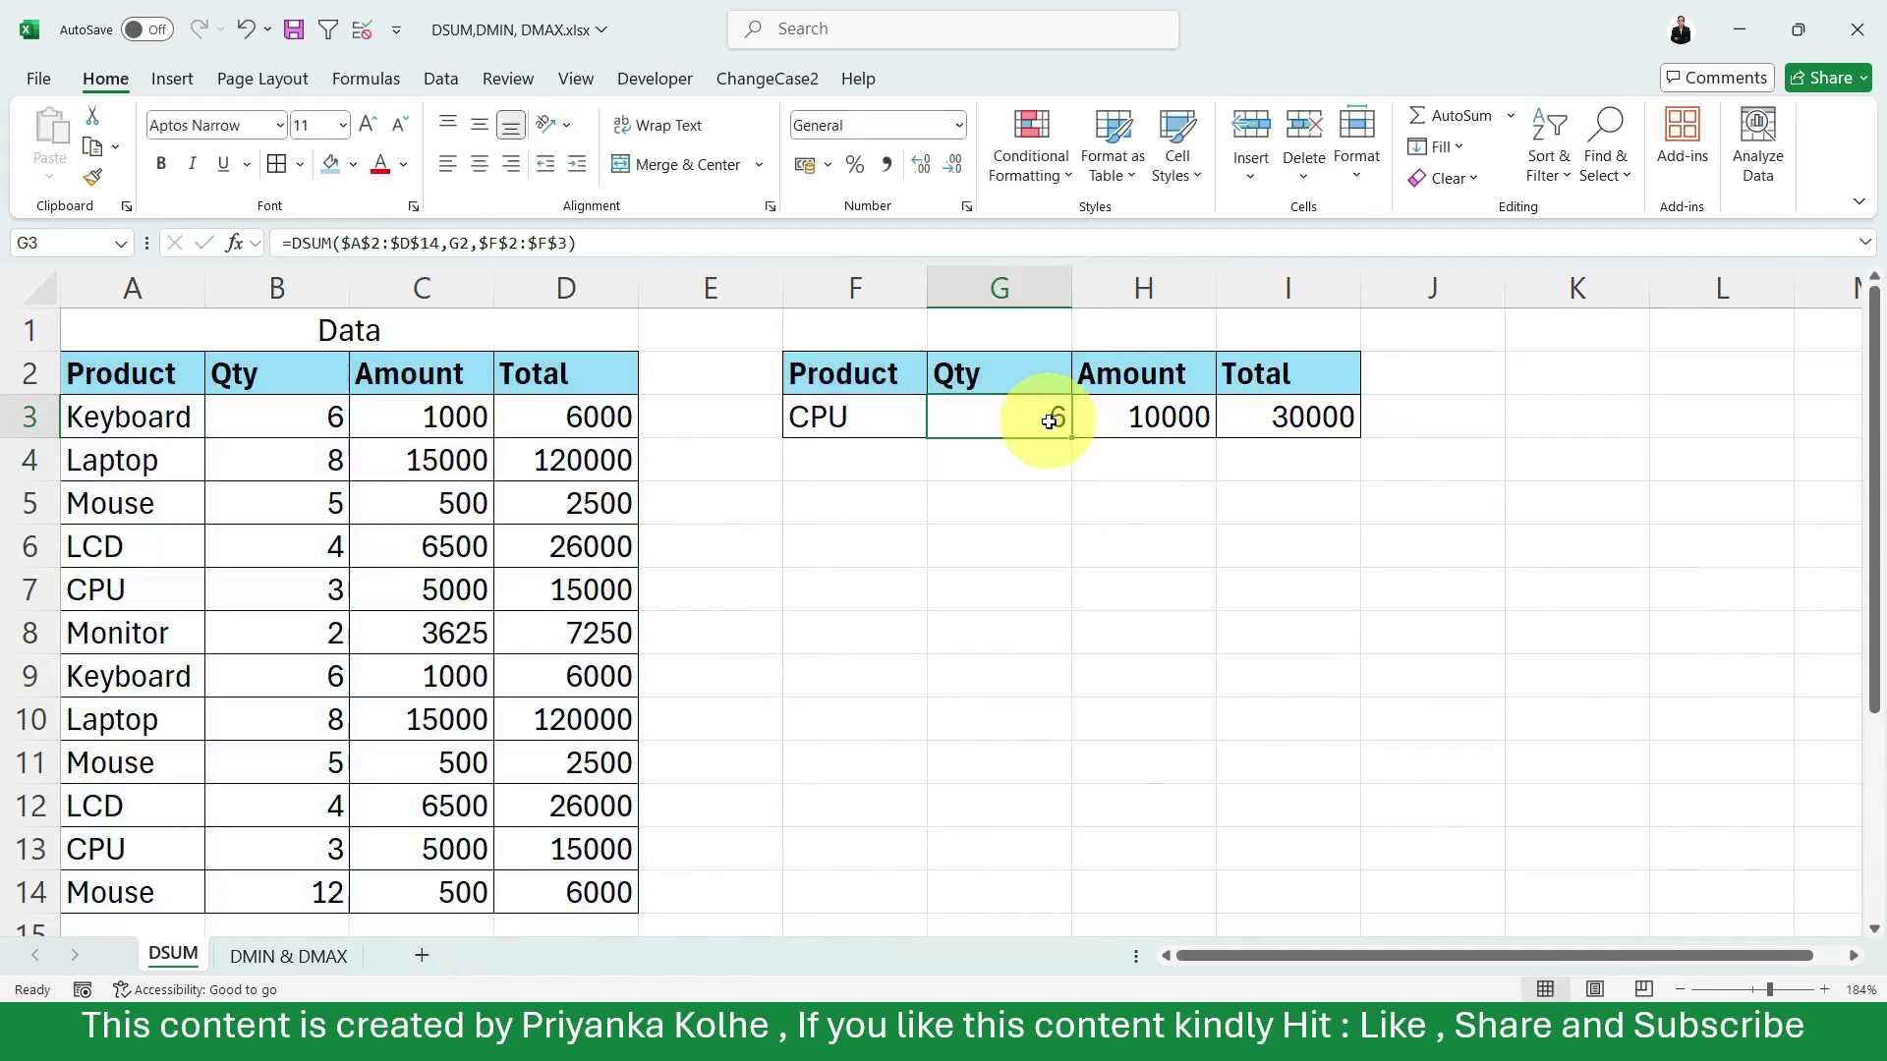
key(Delete)
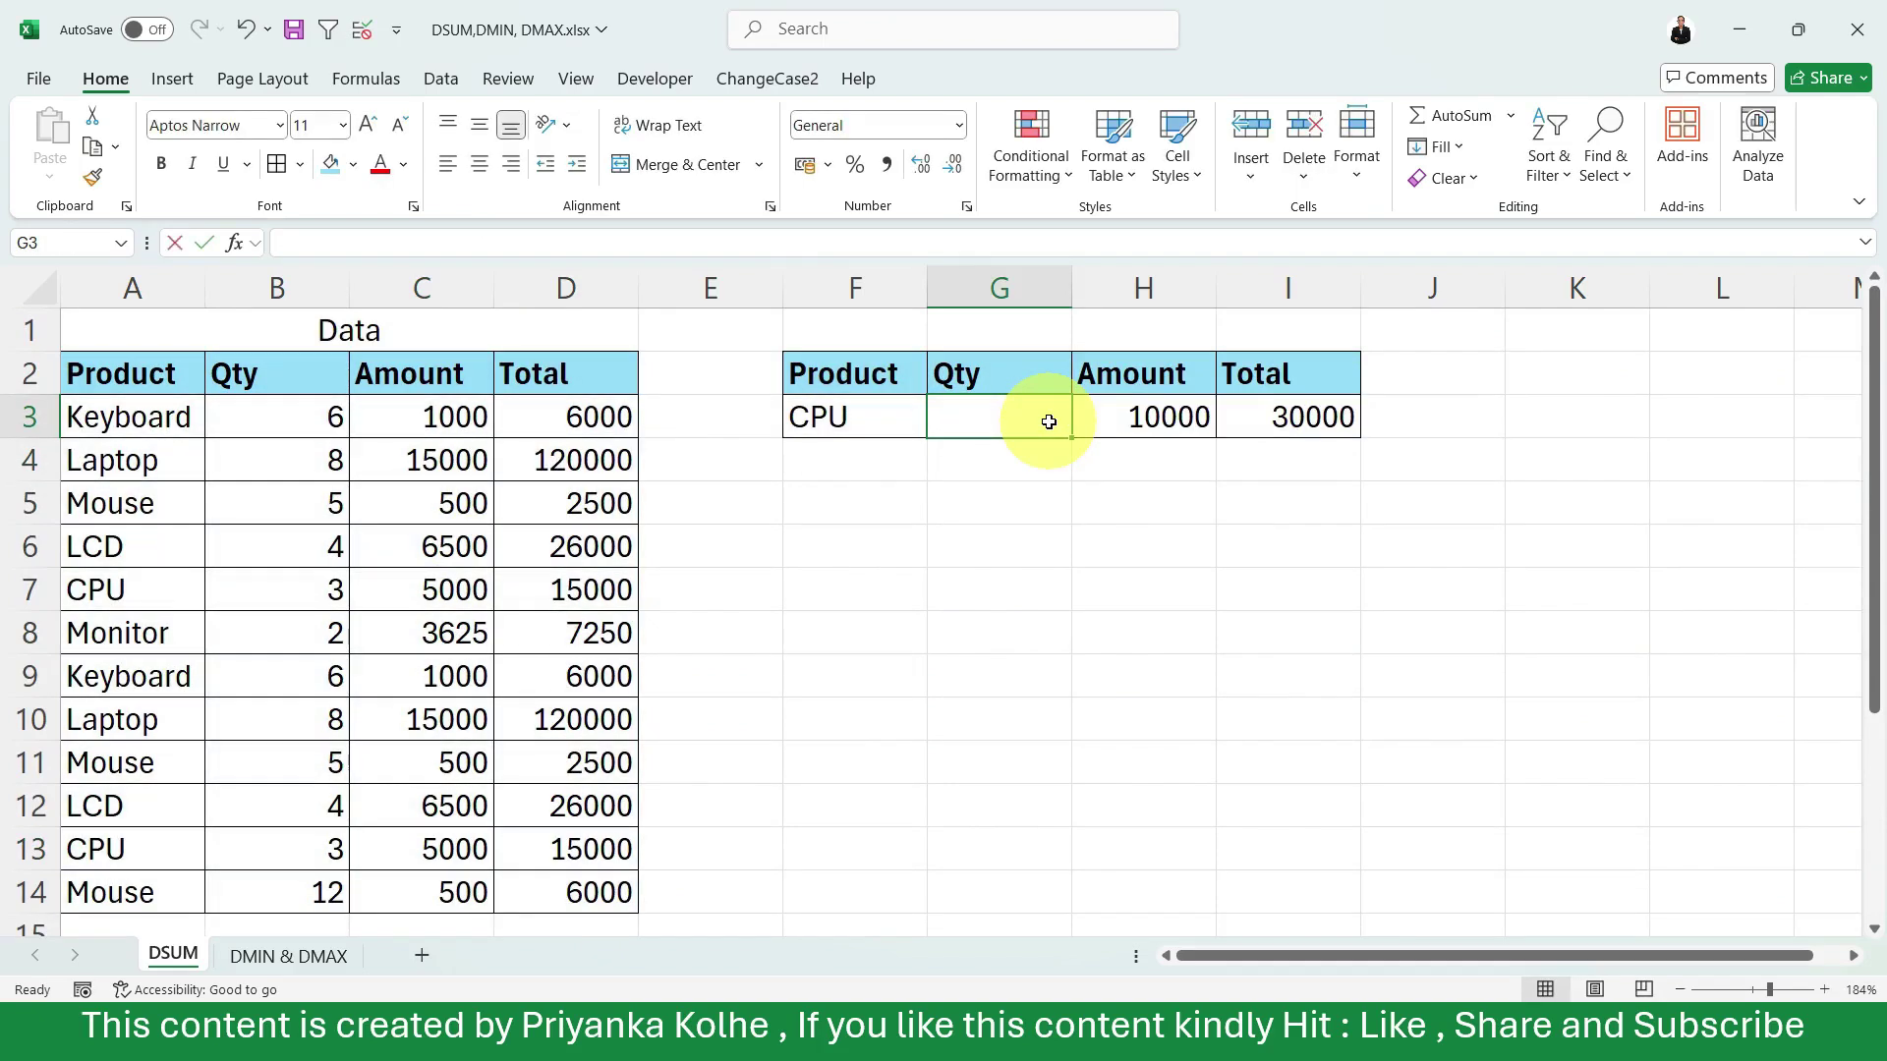
text(>)
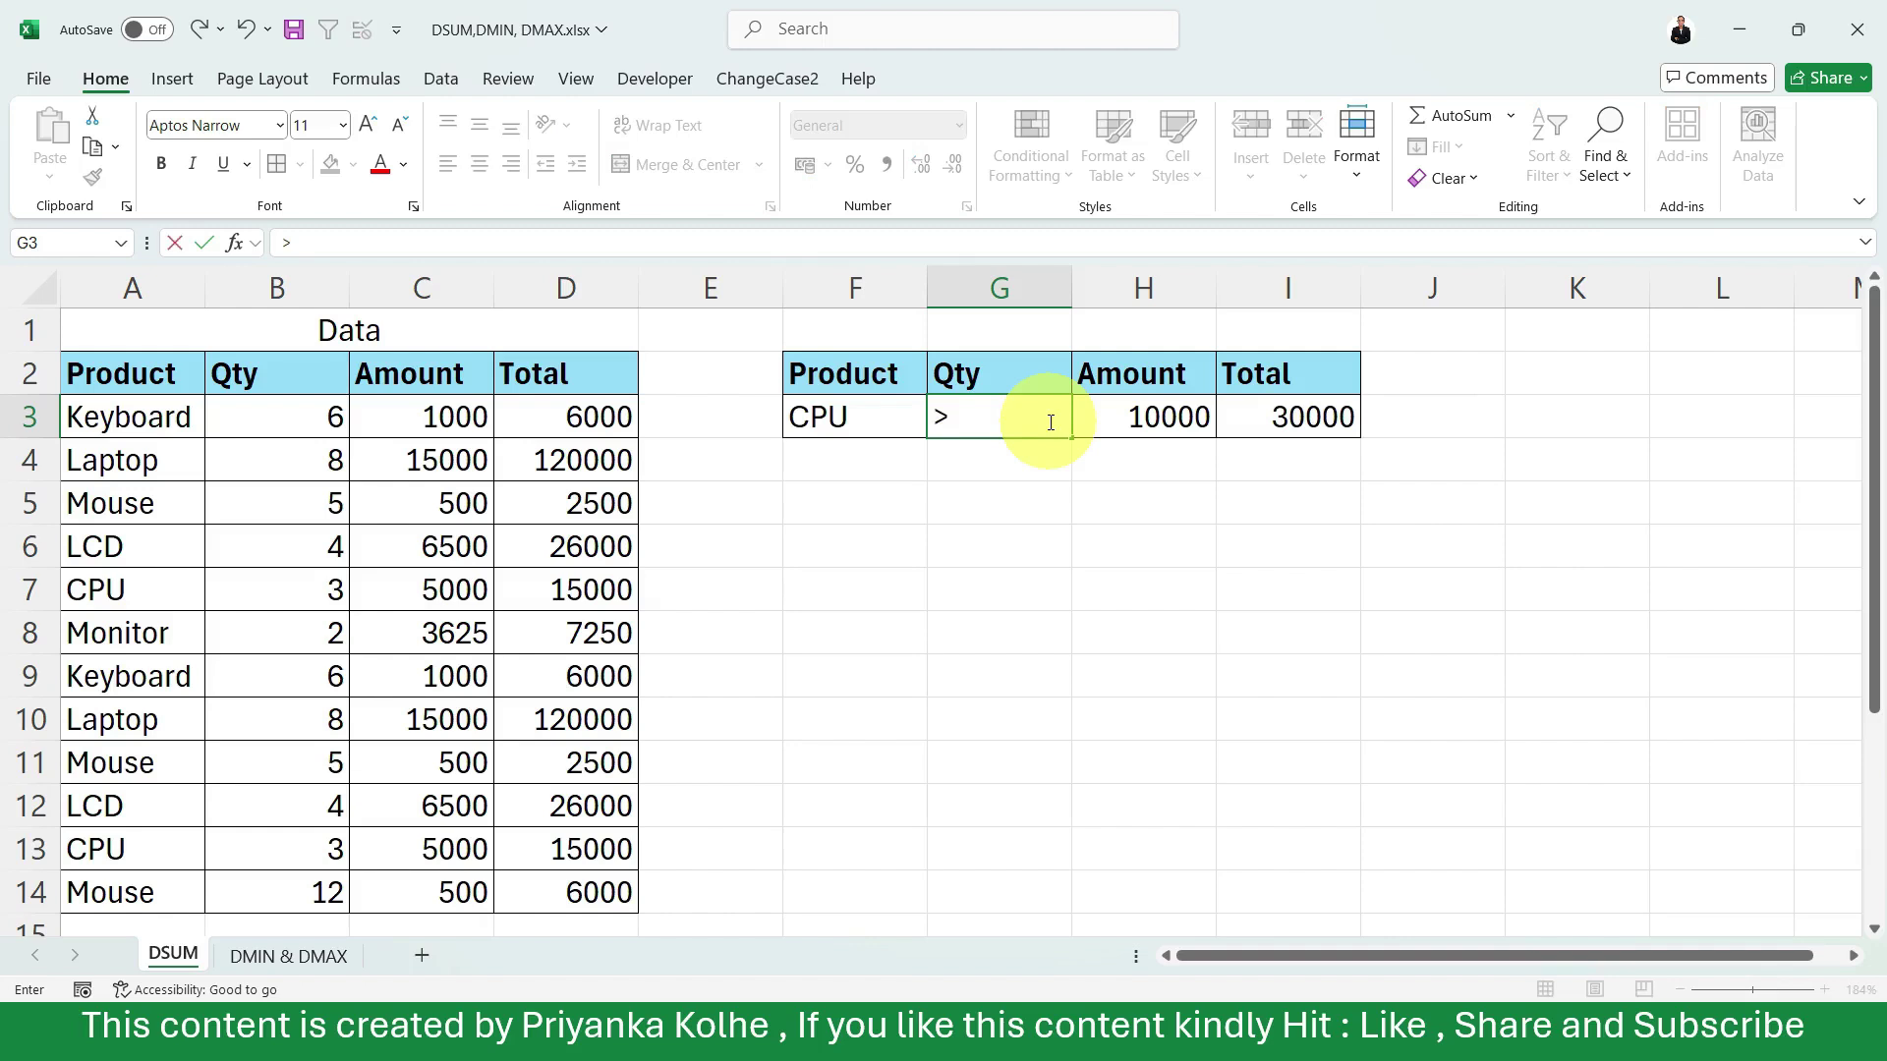
text(3)
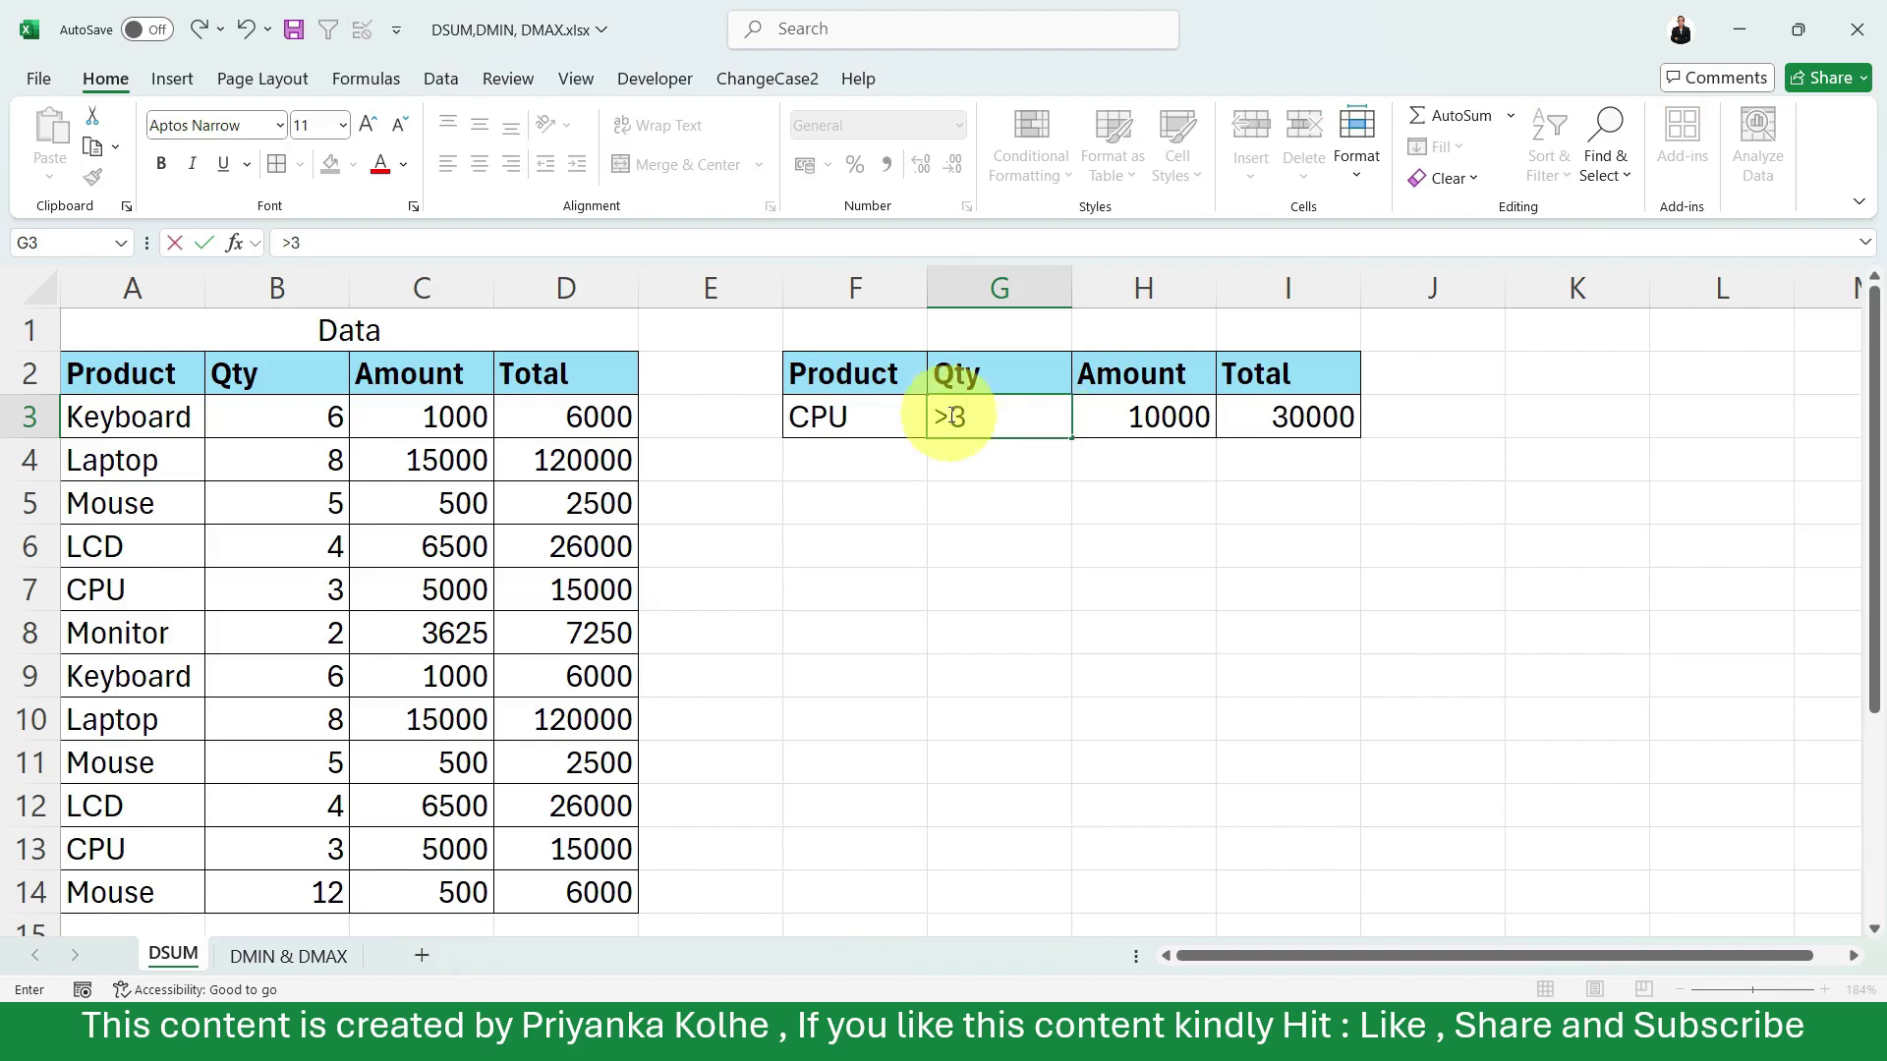
Choose Mouse as the summary product in F3 and clear the Amount and Total formulas in H3:I3.
click(894, 415)
click(935, 436)
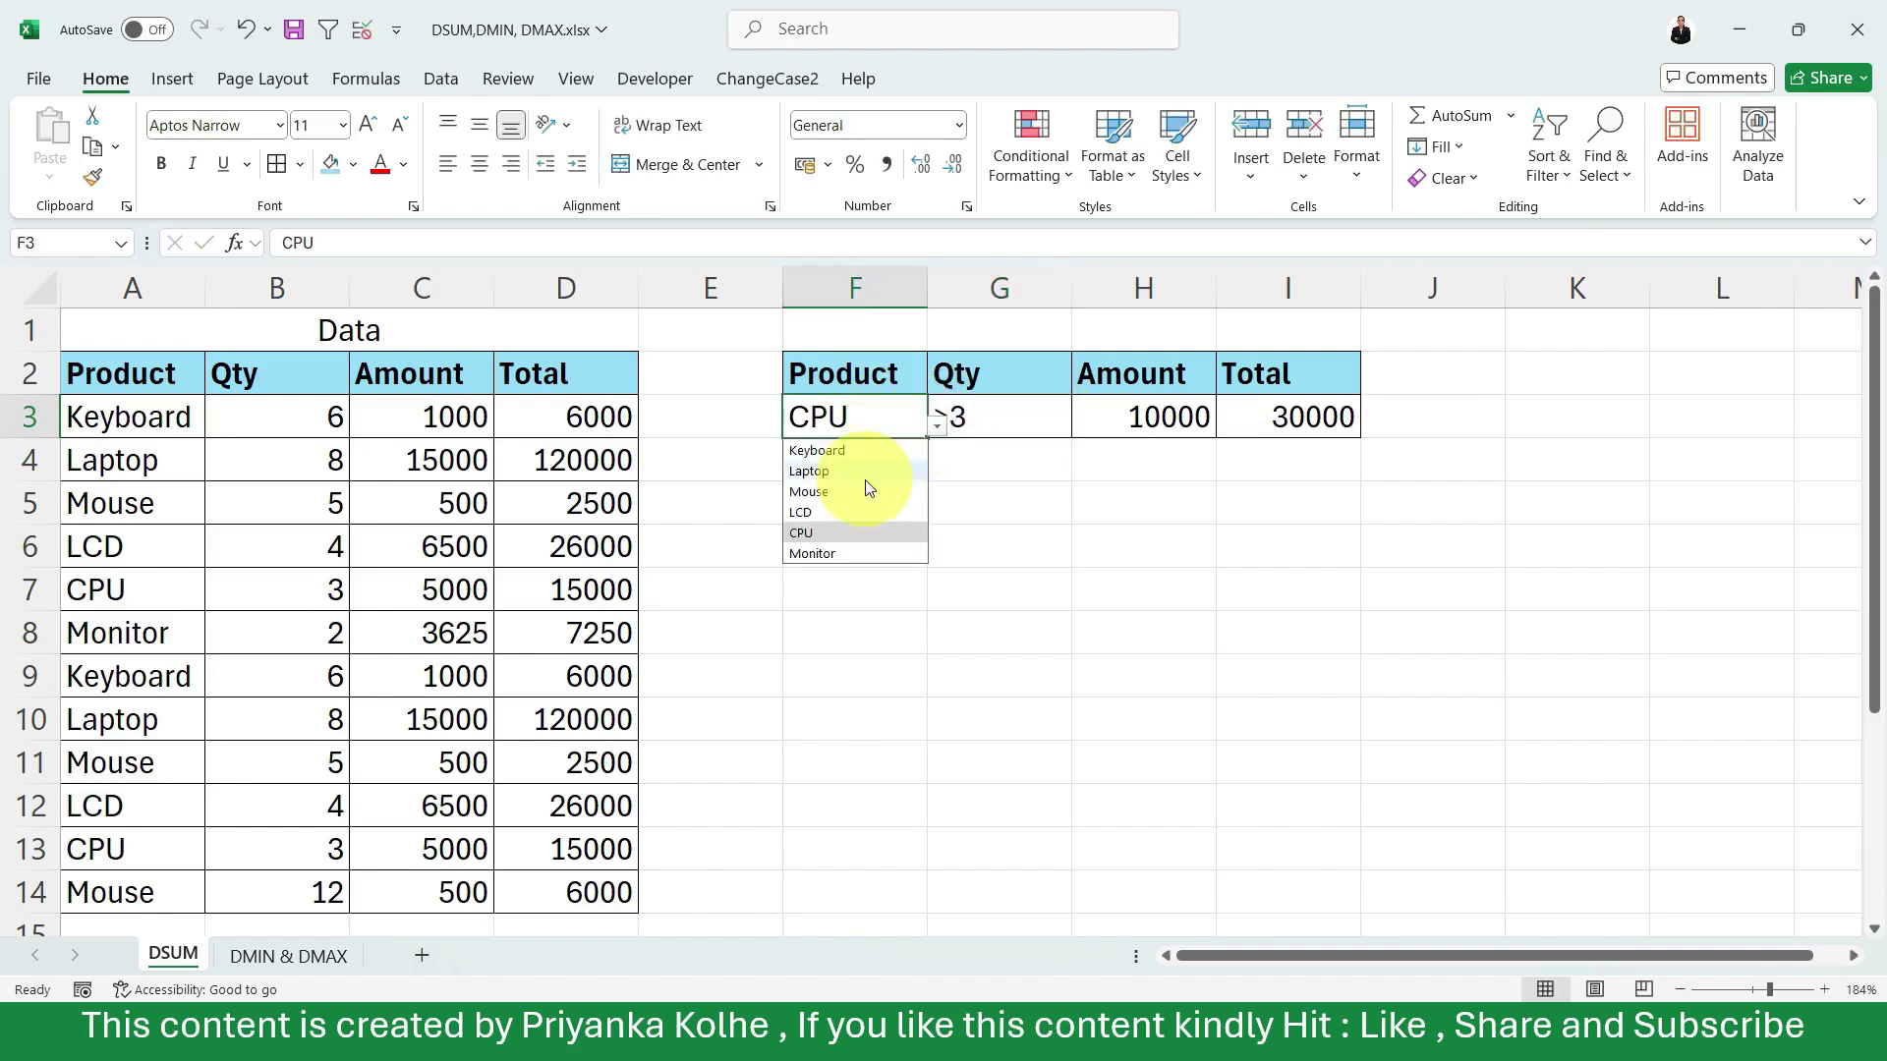
click(835, 491)
drag(1143, 416, 1306, 417)
key(Delete)
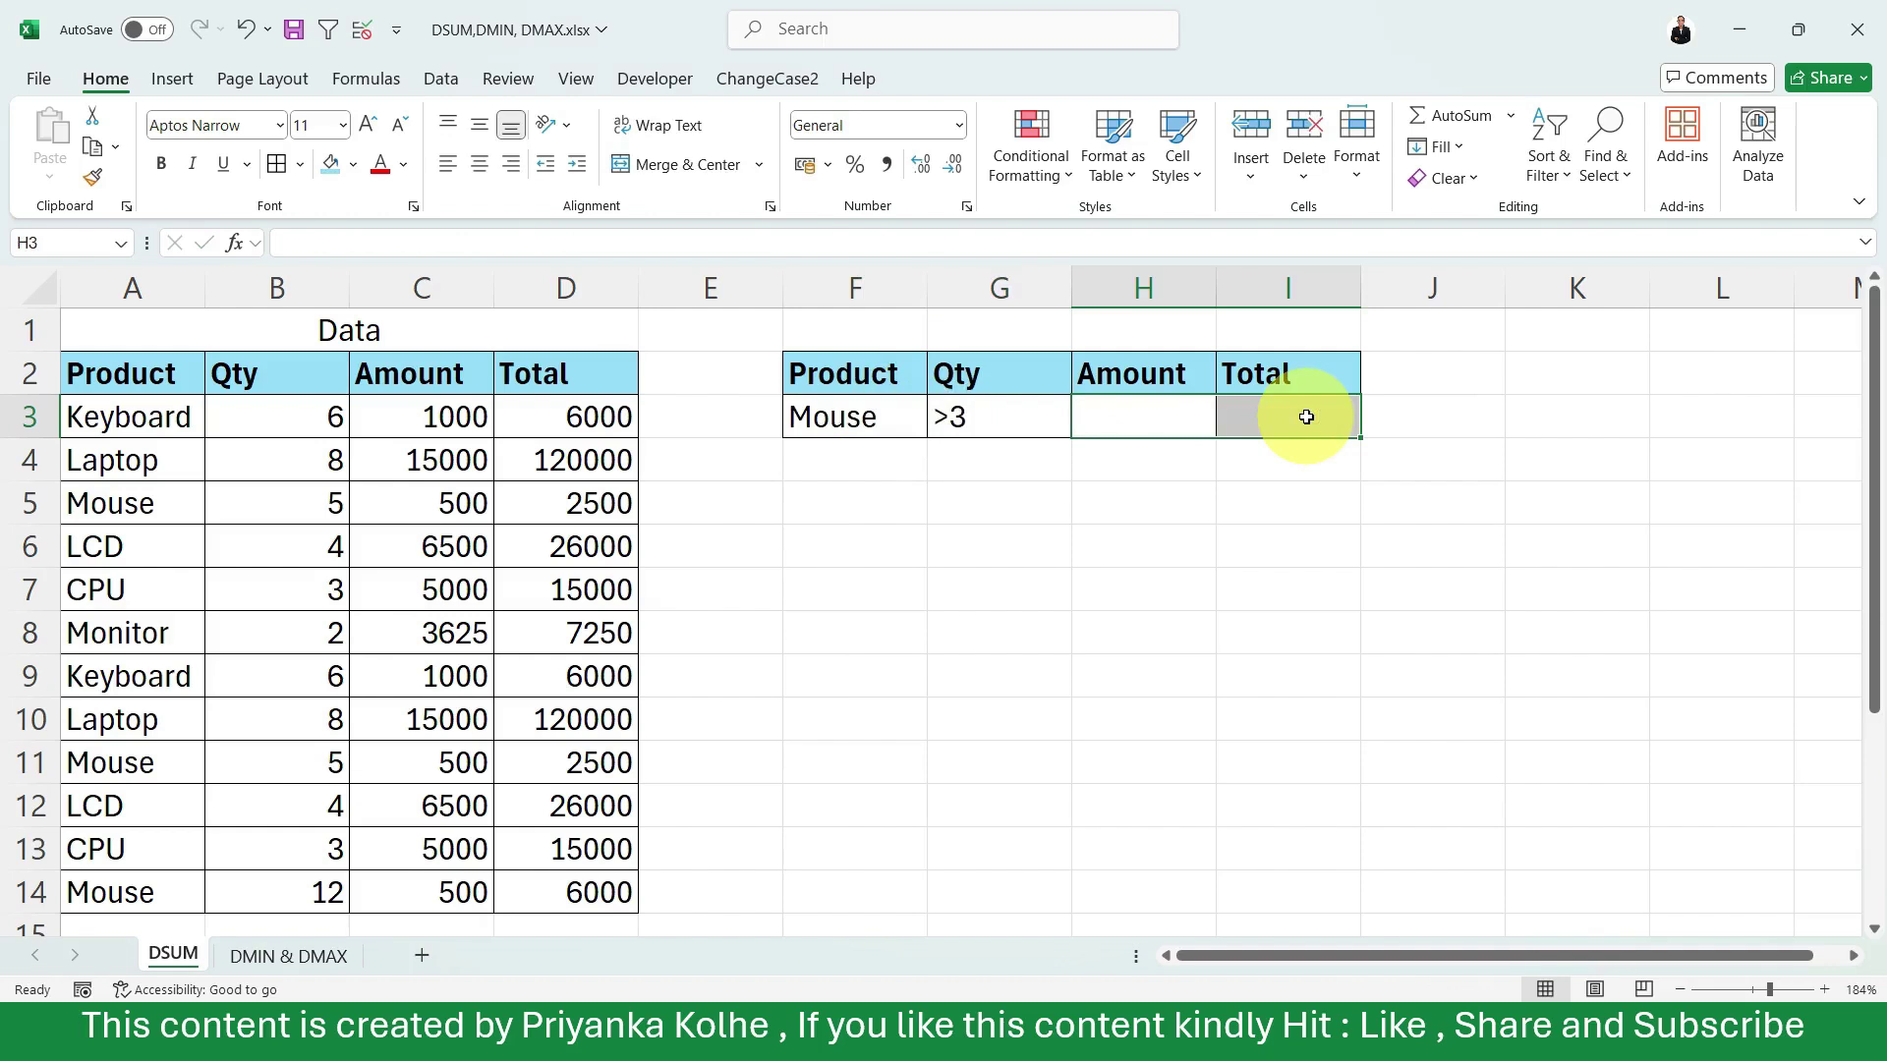
Set the Qty of the first Mouse row in the data table, B5, to 2.
click(1015, 470)
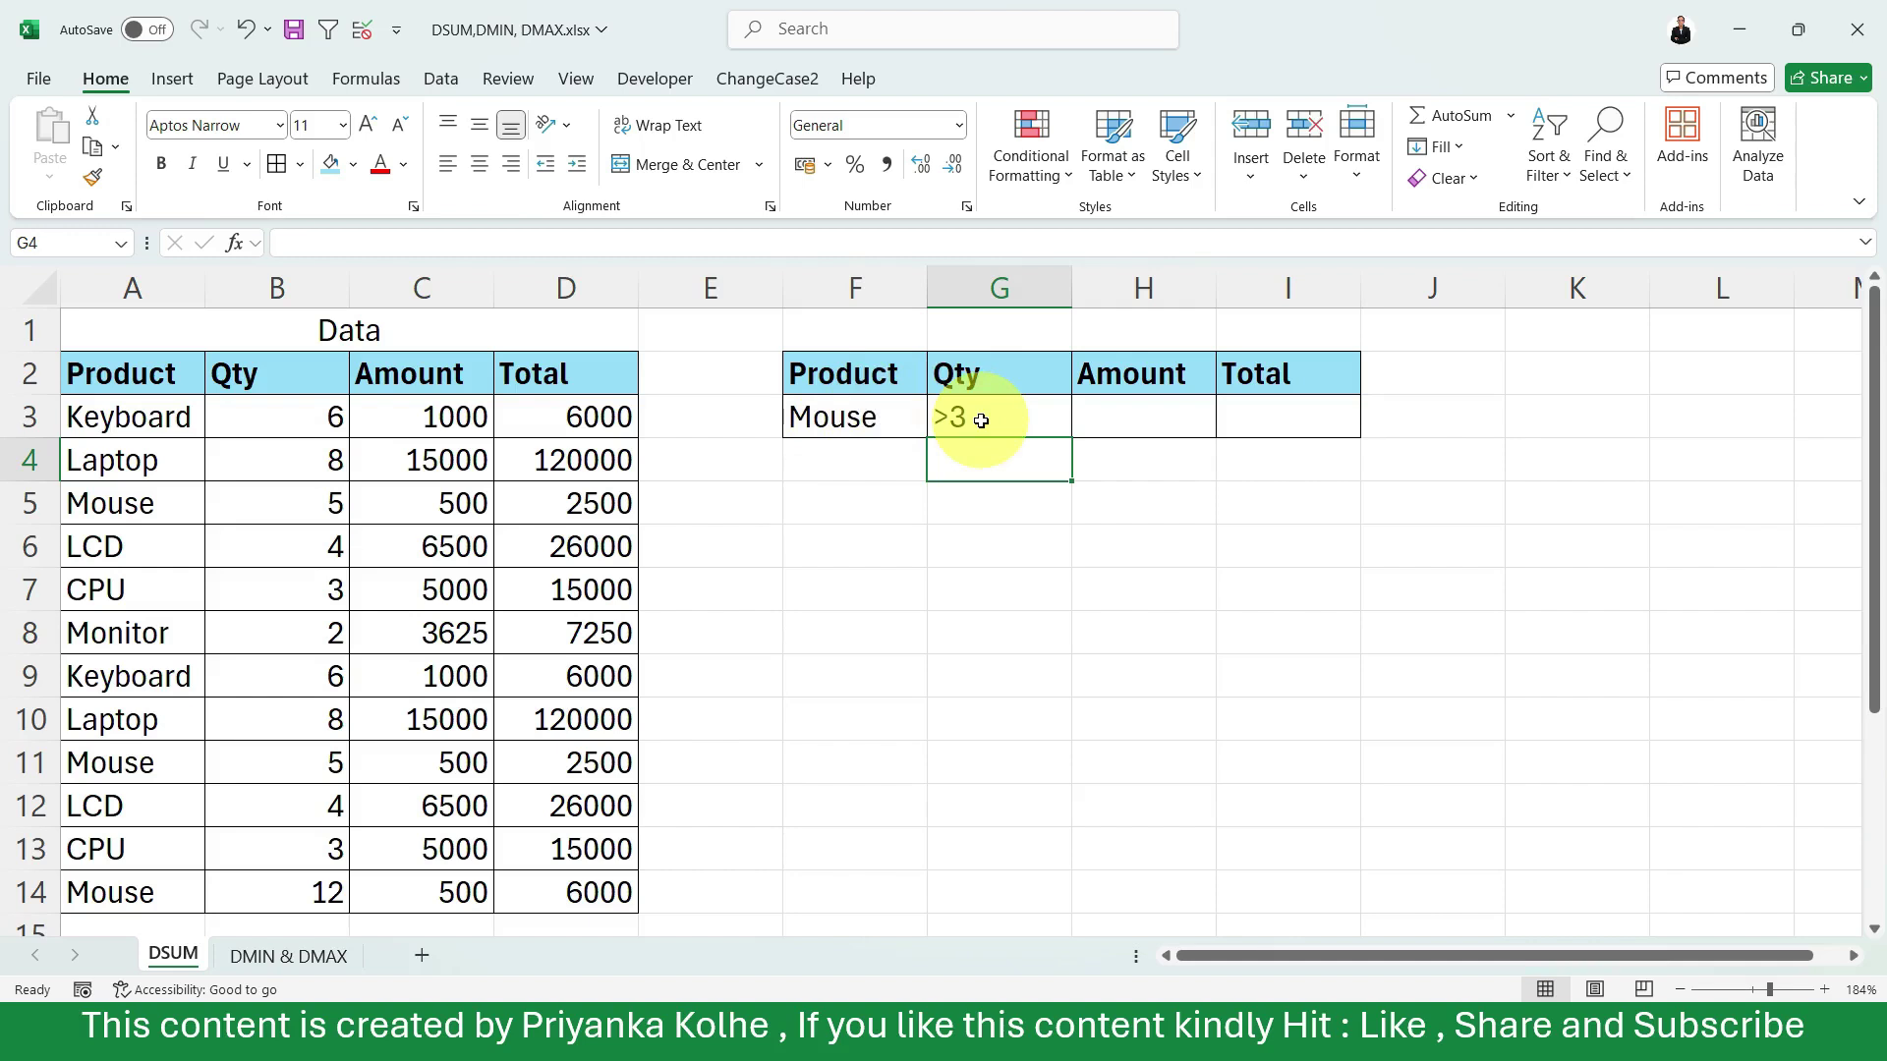
click(311, 506)
text(2)
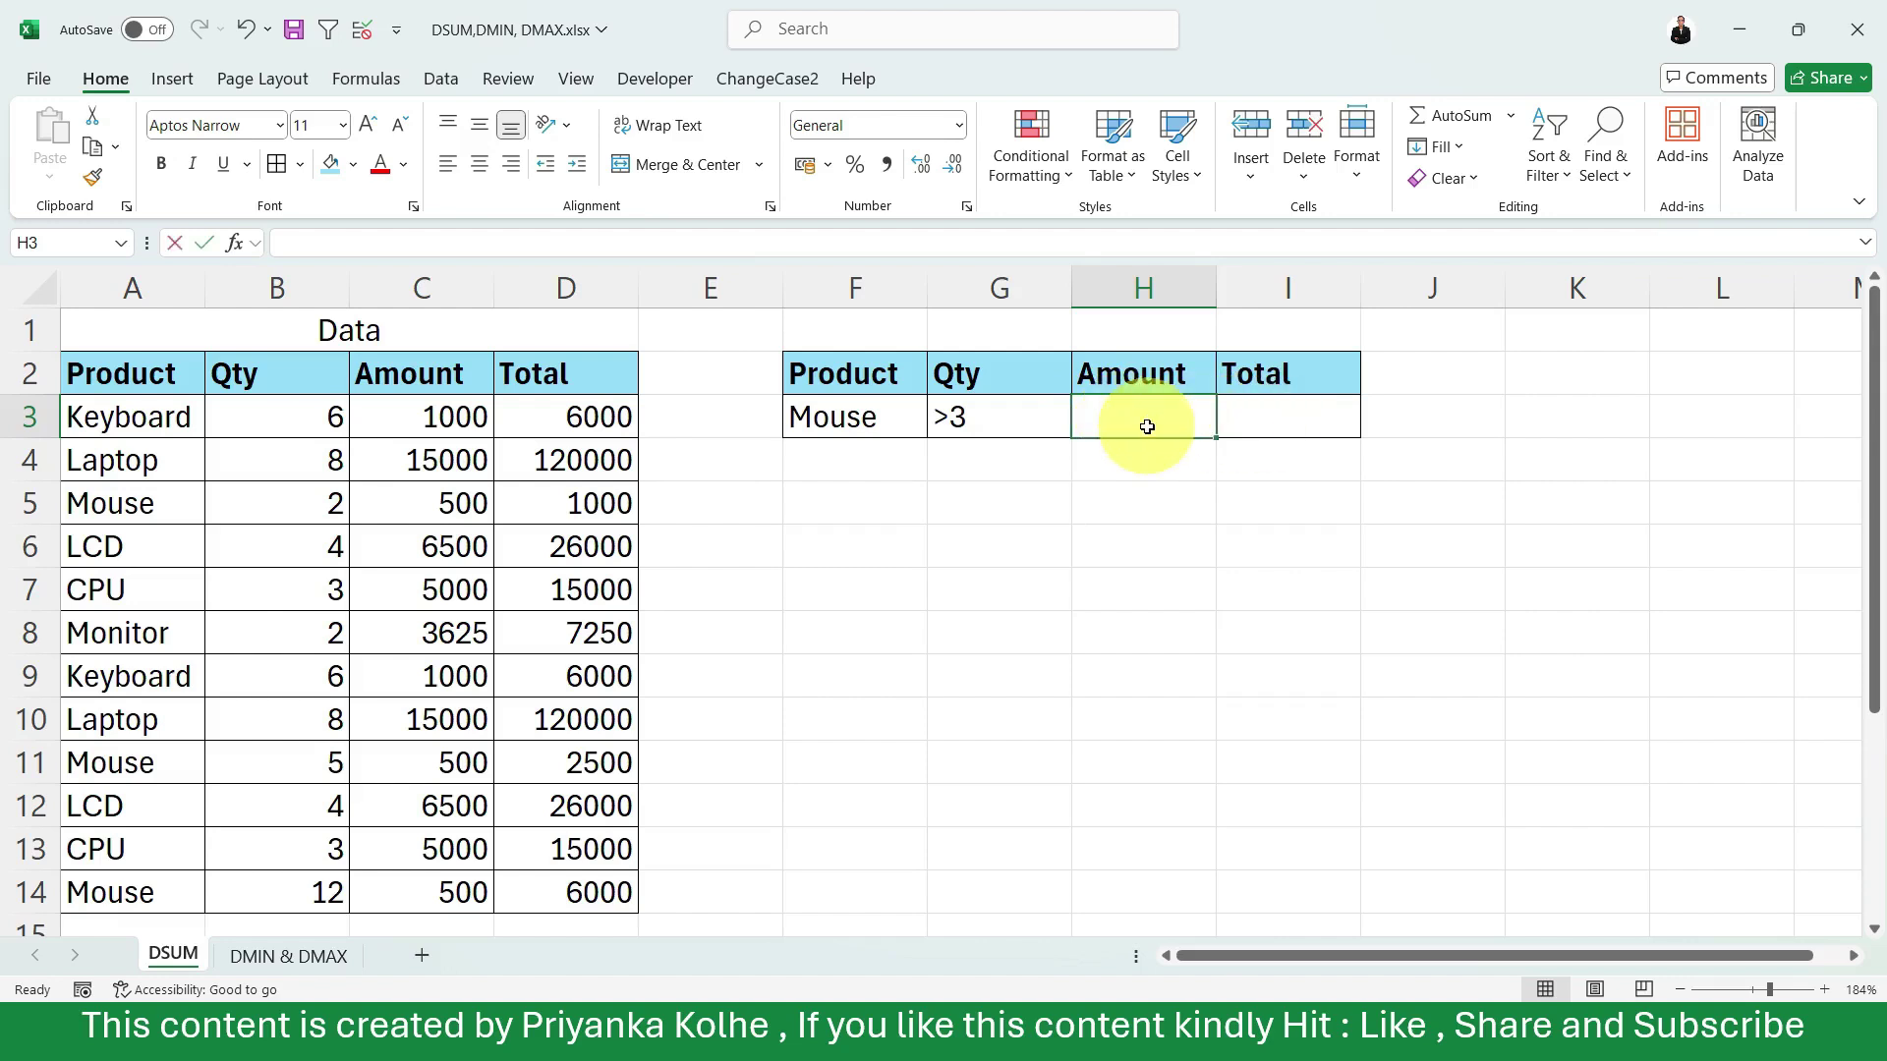
Begin a DSUM formula in the summary's Amount cell, H3, with the absolute range $A$2:$D$14 as the database.
text(=dsum)
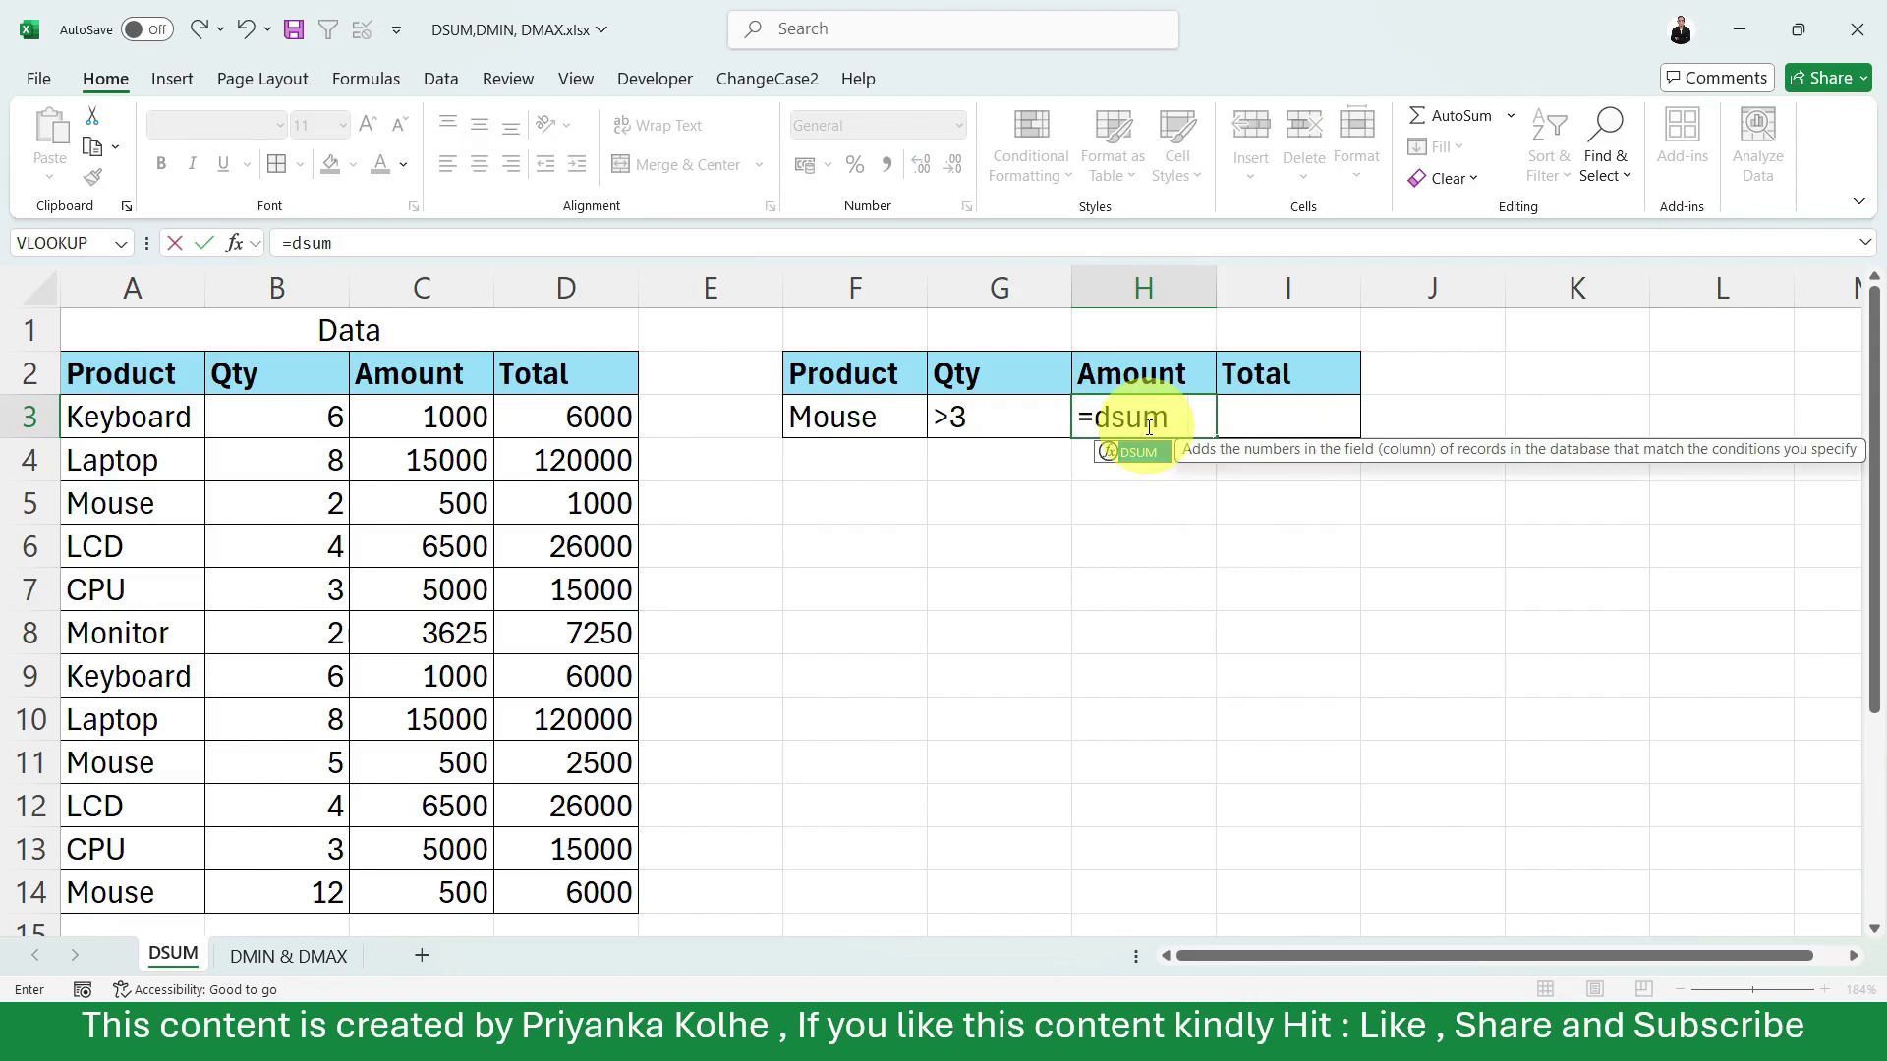
key(Tab)
drag(62, 374, 544, 832)
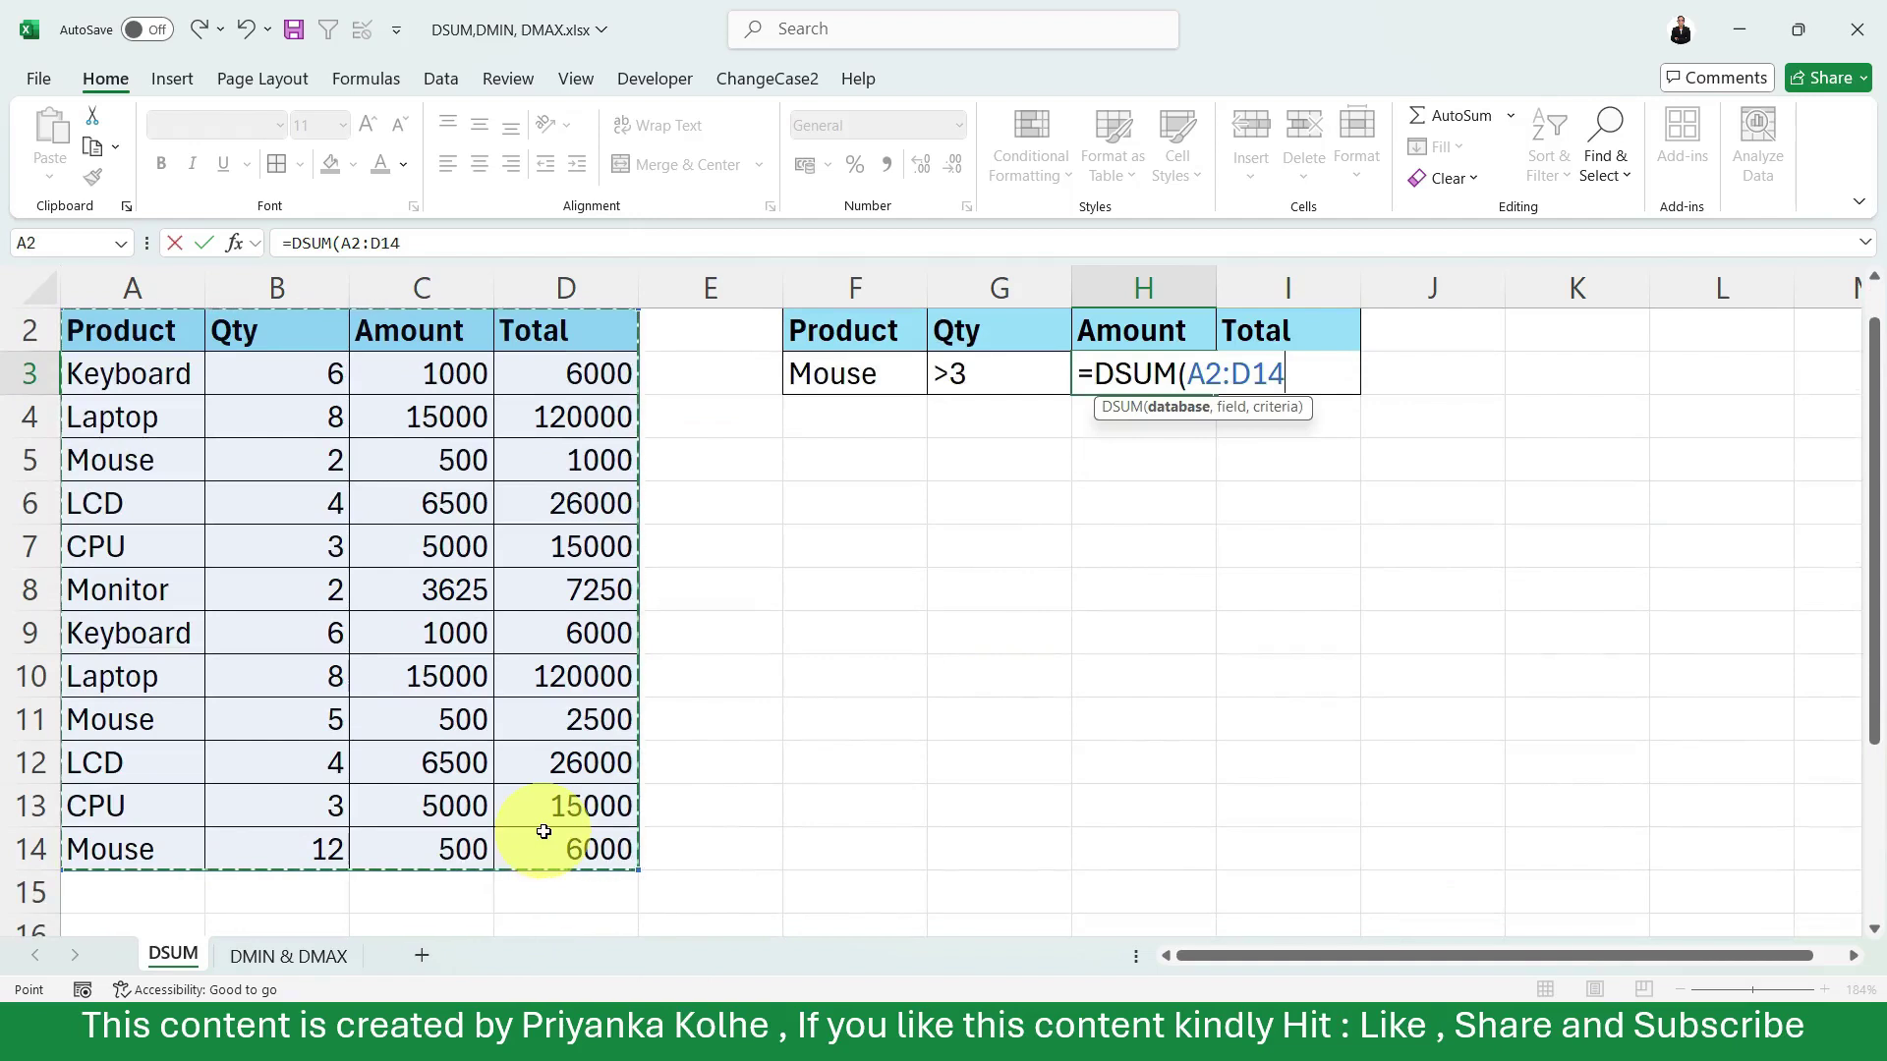
key(F4)
text(,)
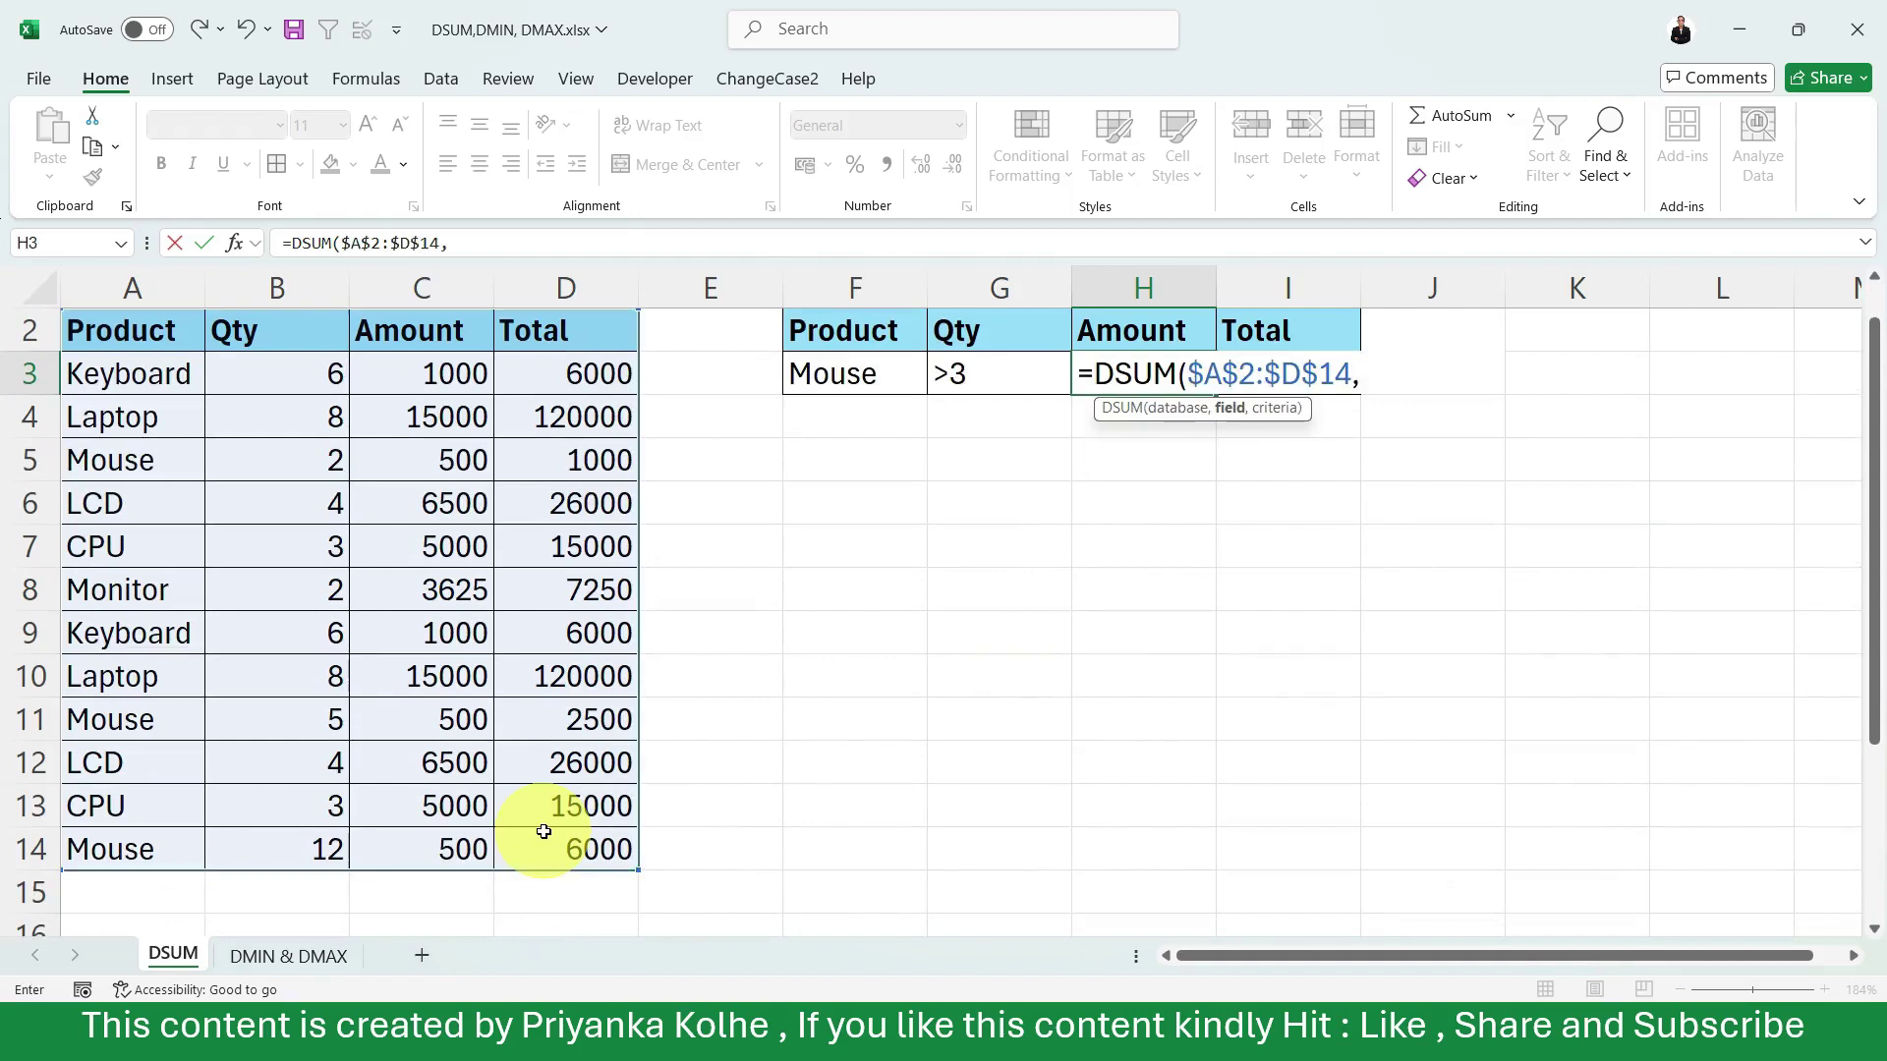
Complete the DSUM formula in H3 with field H2 and absolute criteria range $F$2:$G$3, and copy it across to I3.
click(1137, 336)
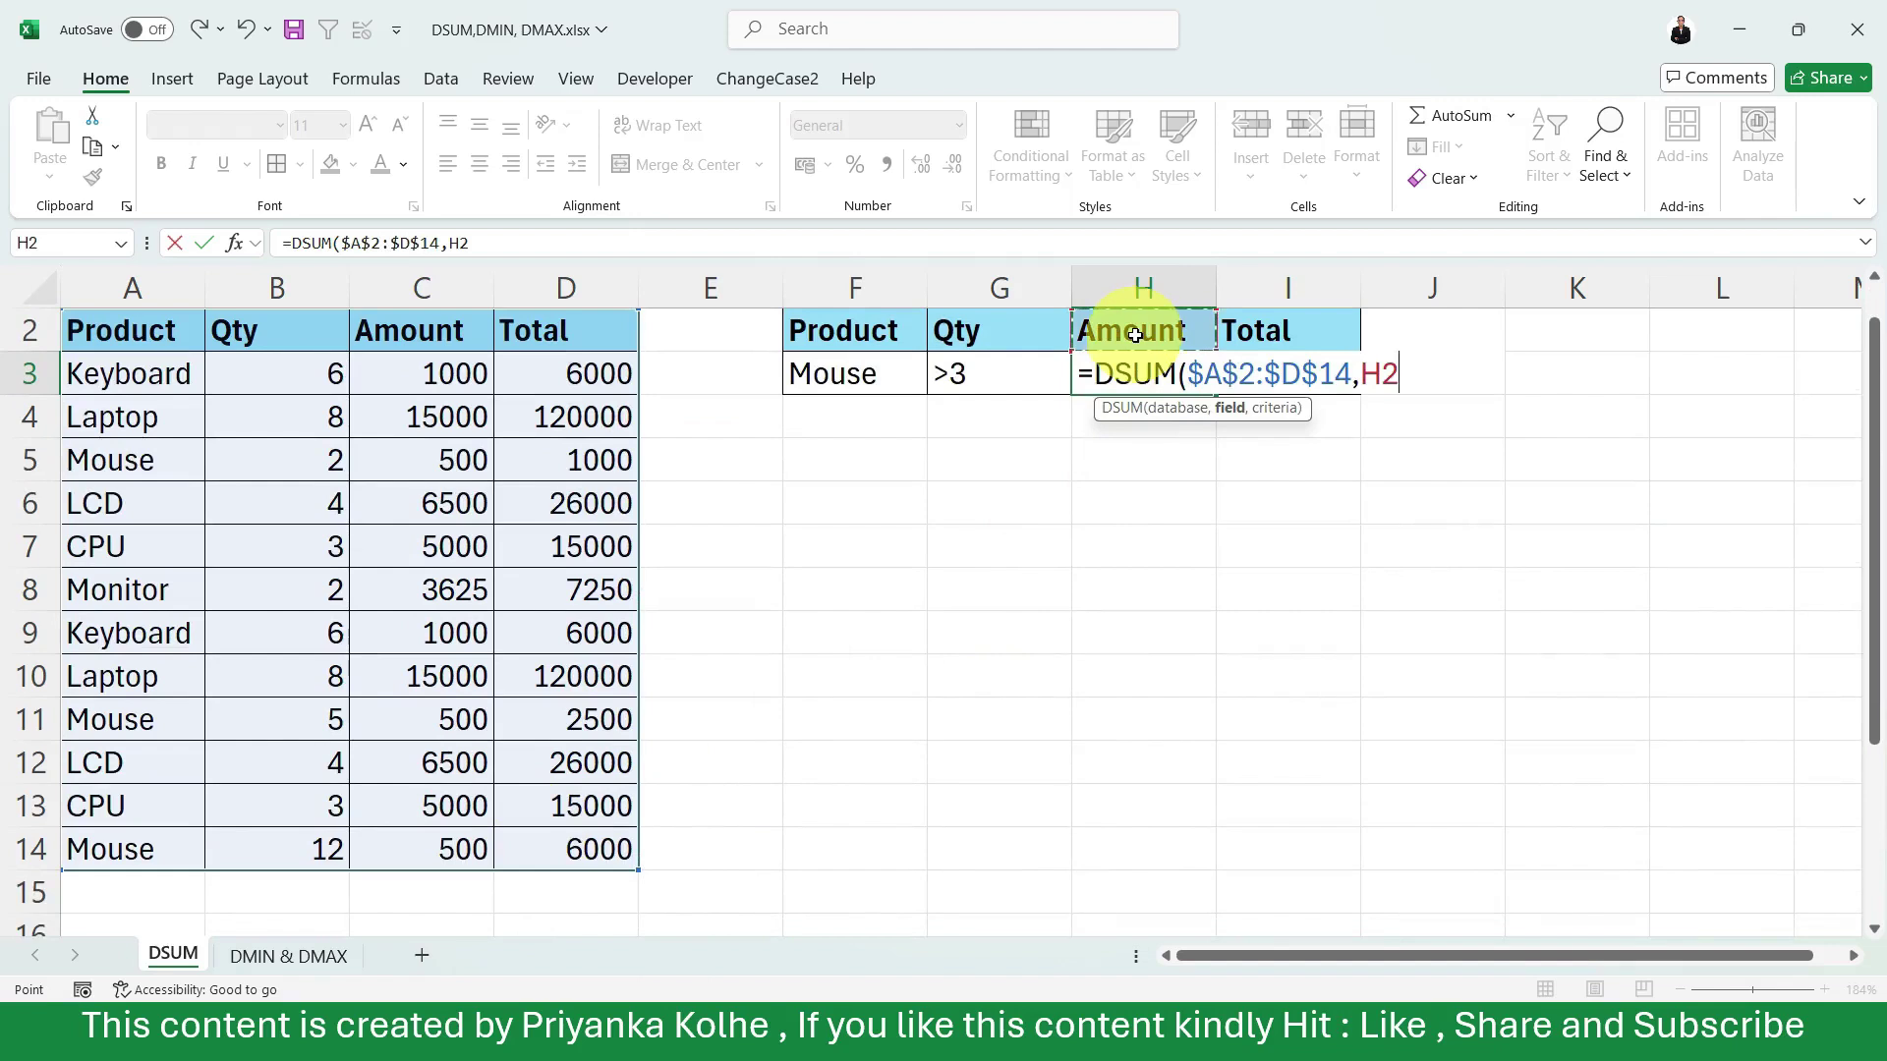
text(,)
drag(853, 331, 989, 382)
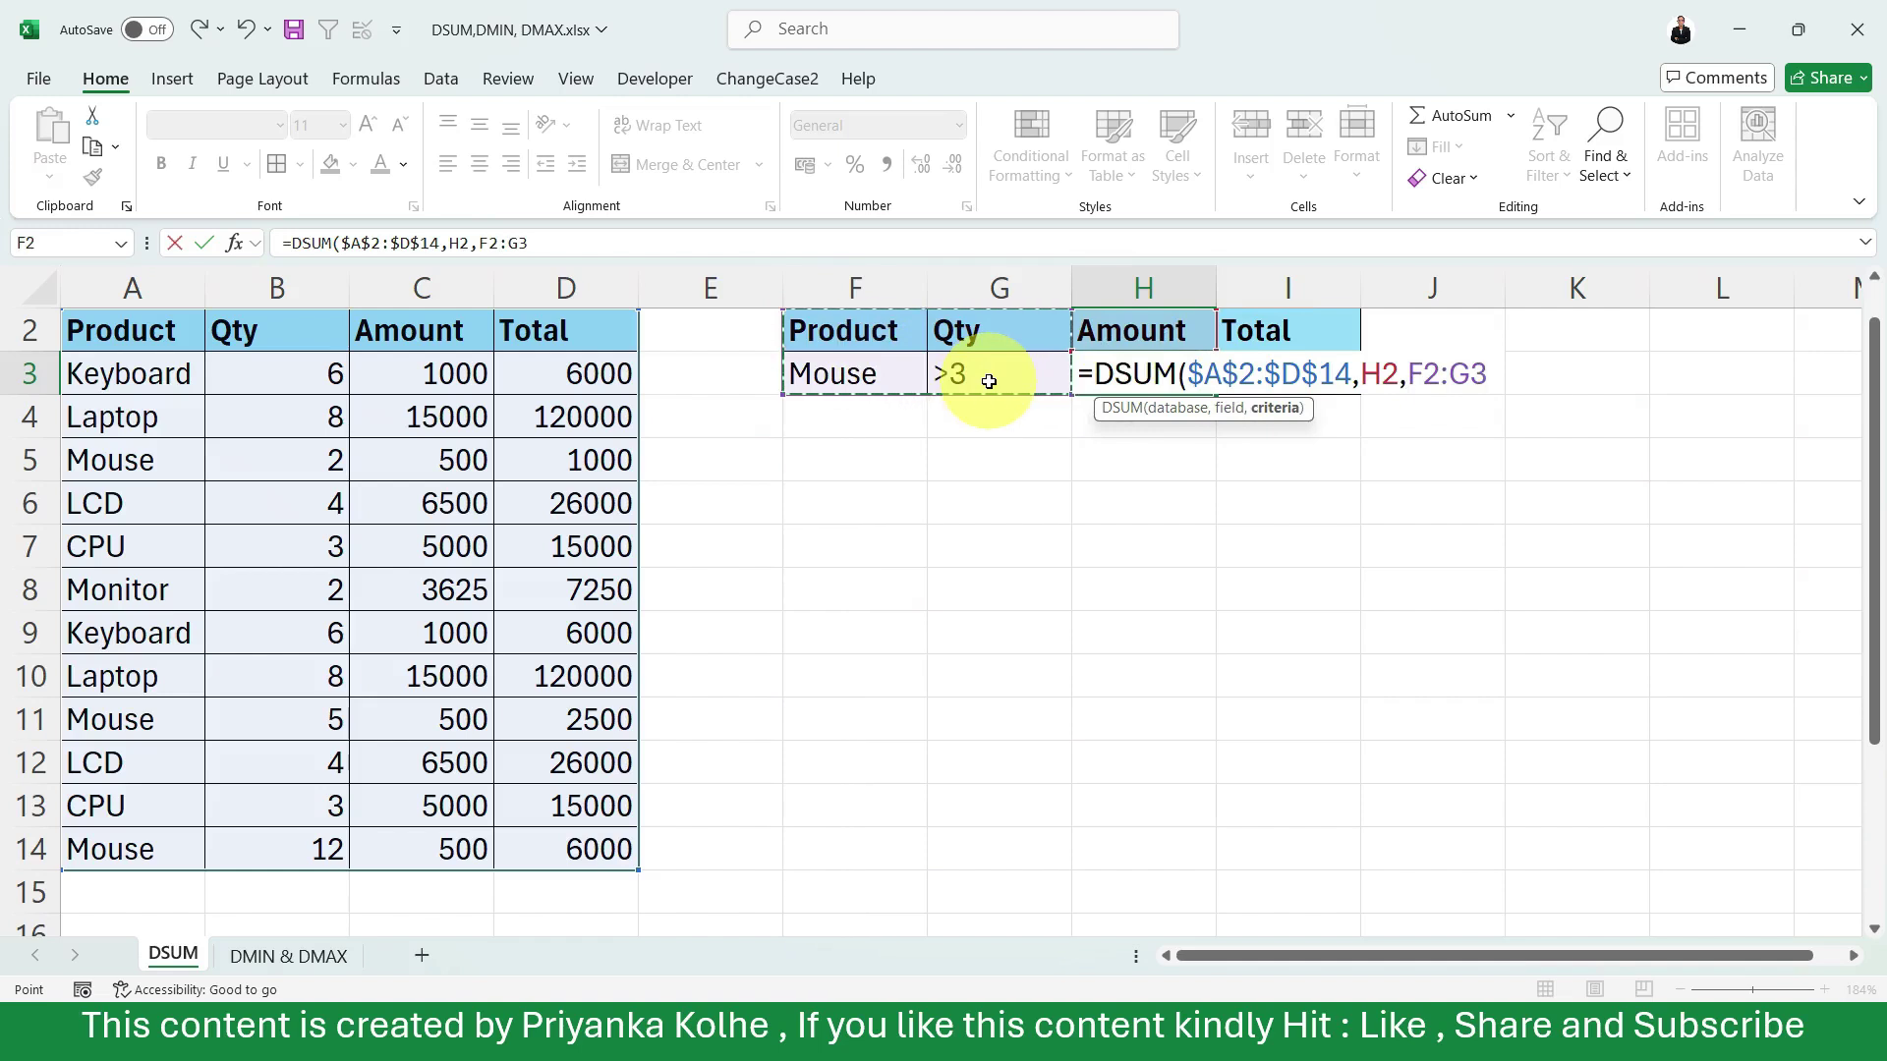
key(F4)
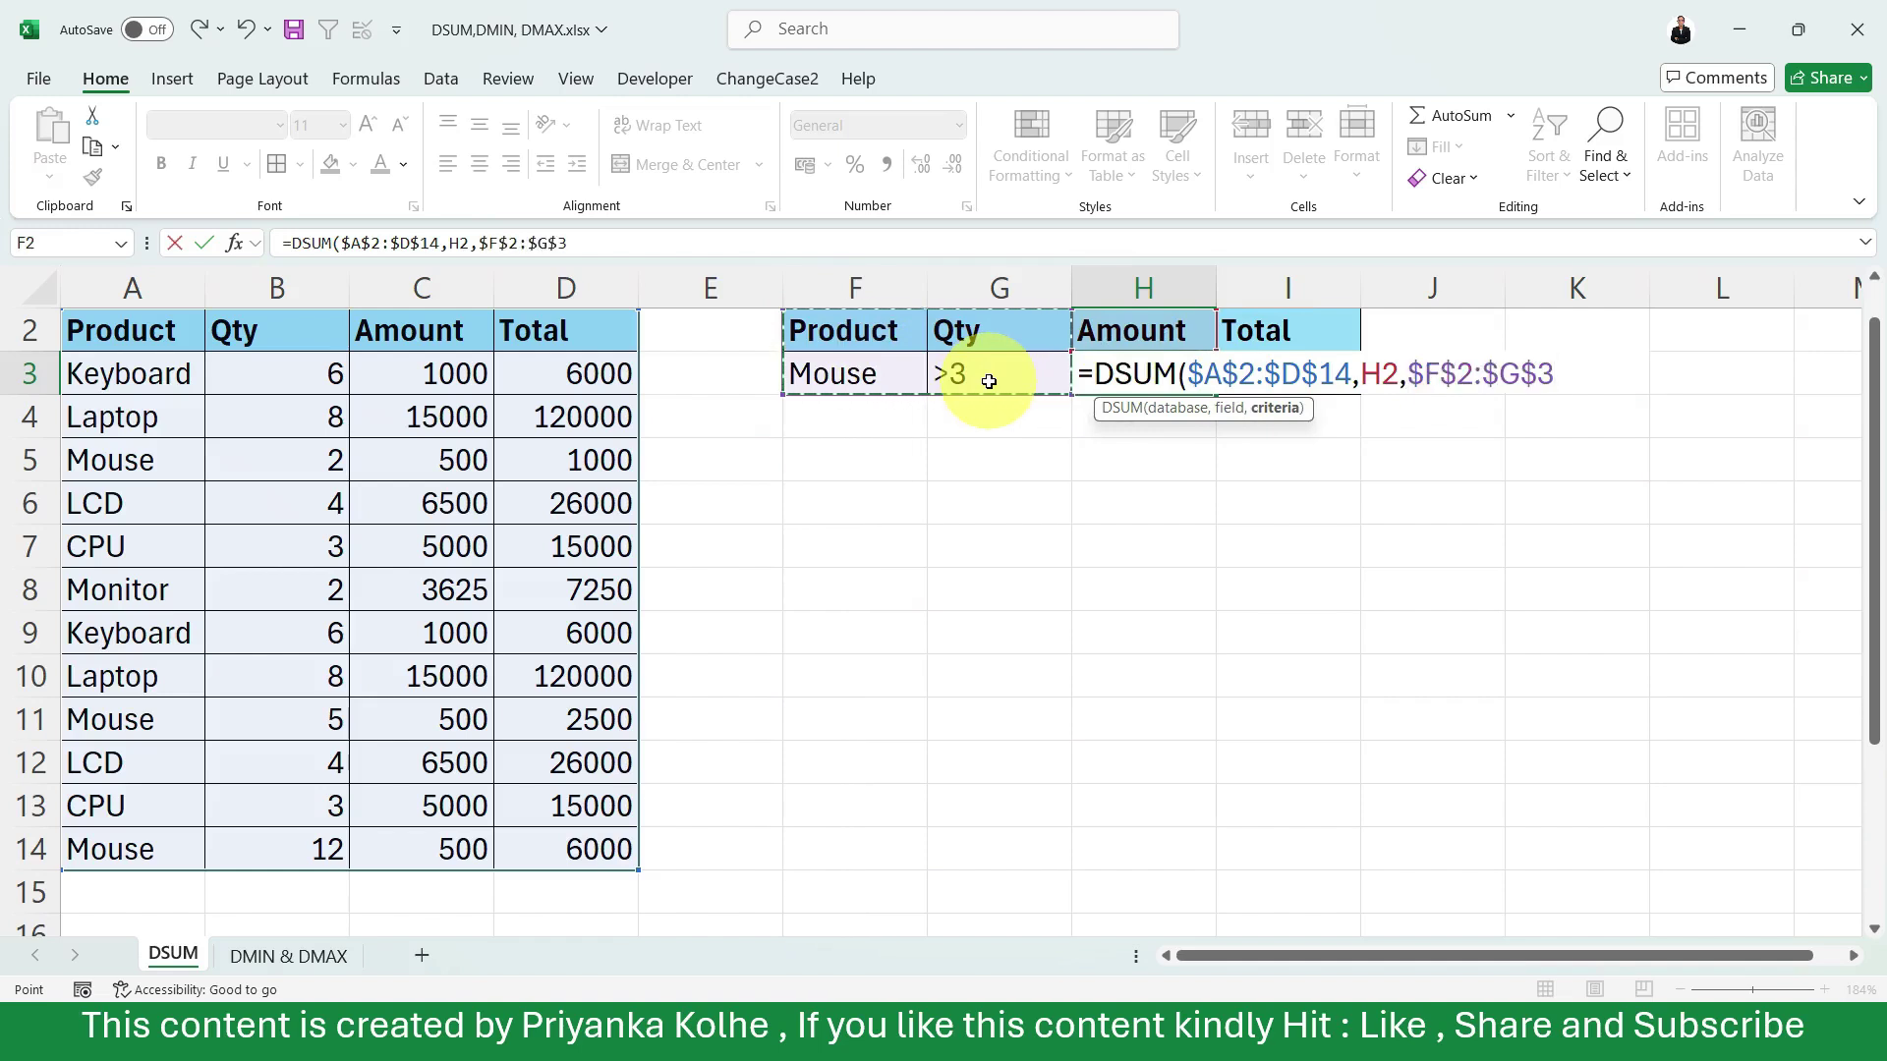
key(Return)
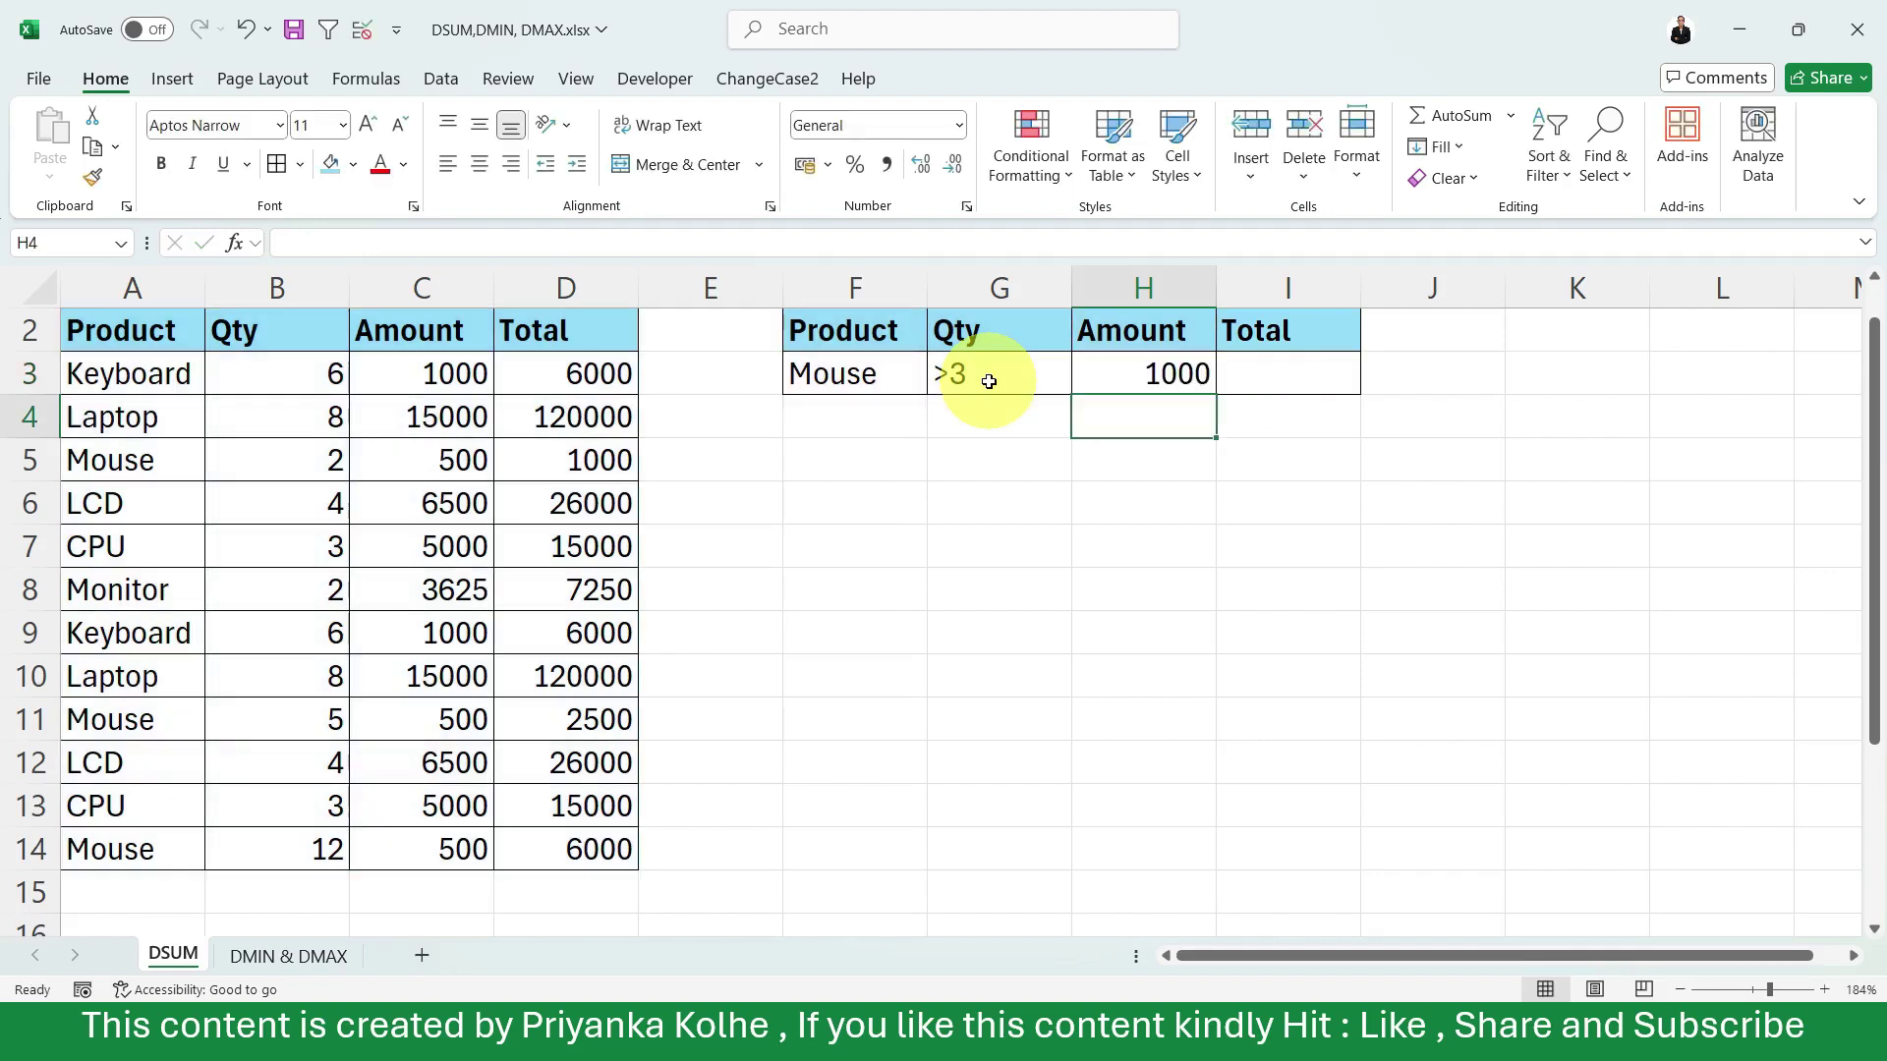
click(1138, 389)
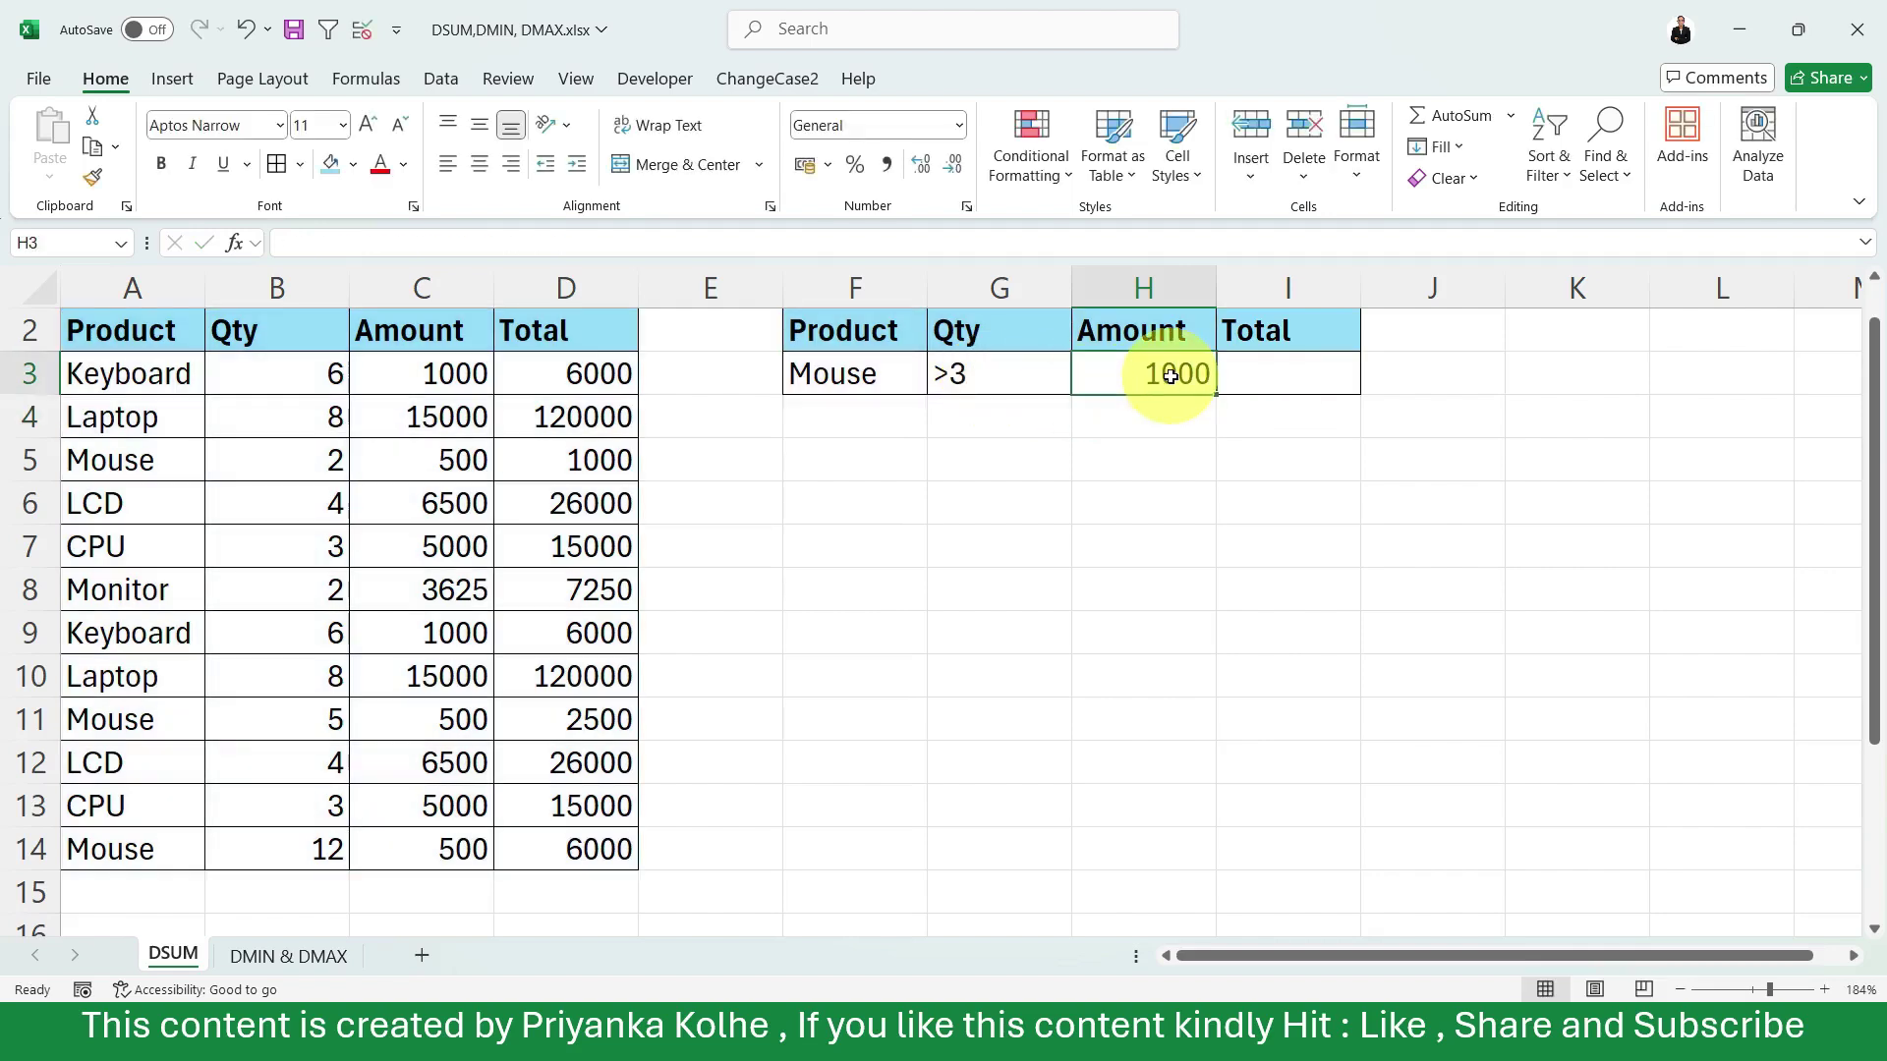
drag(1238, 395, 1339, 395)
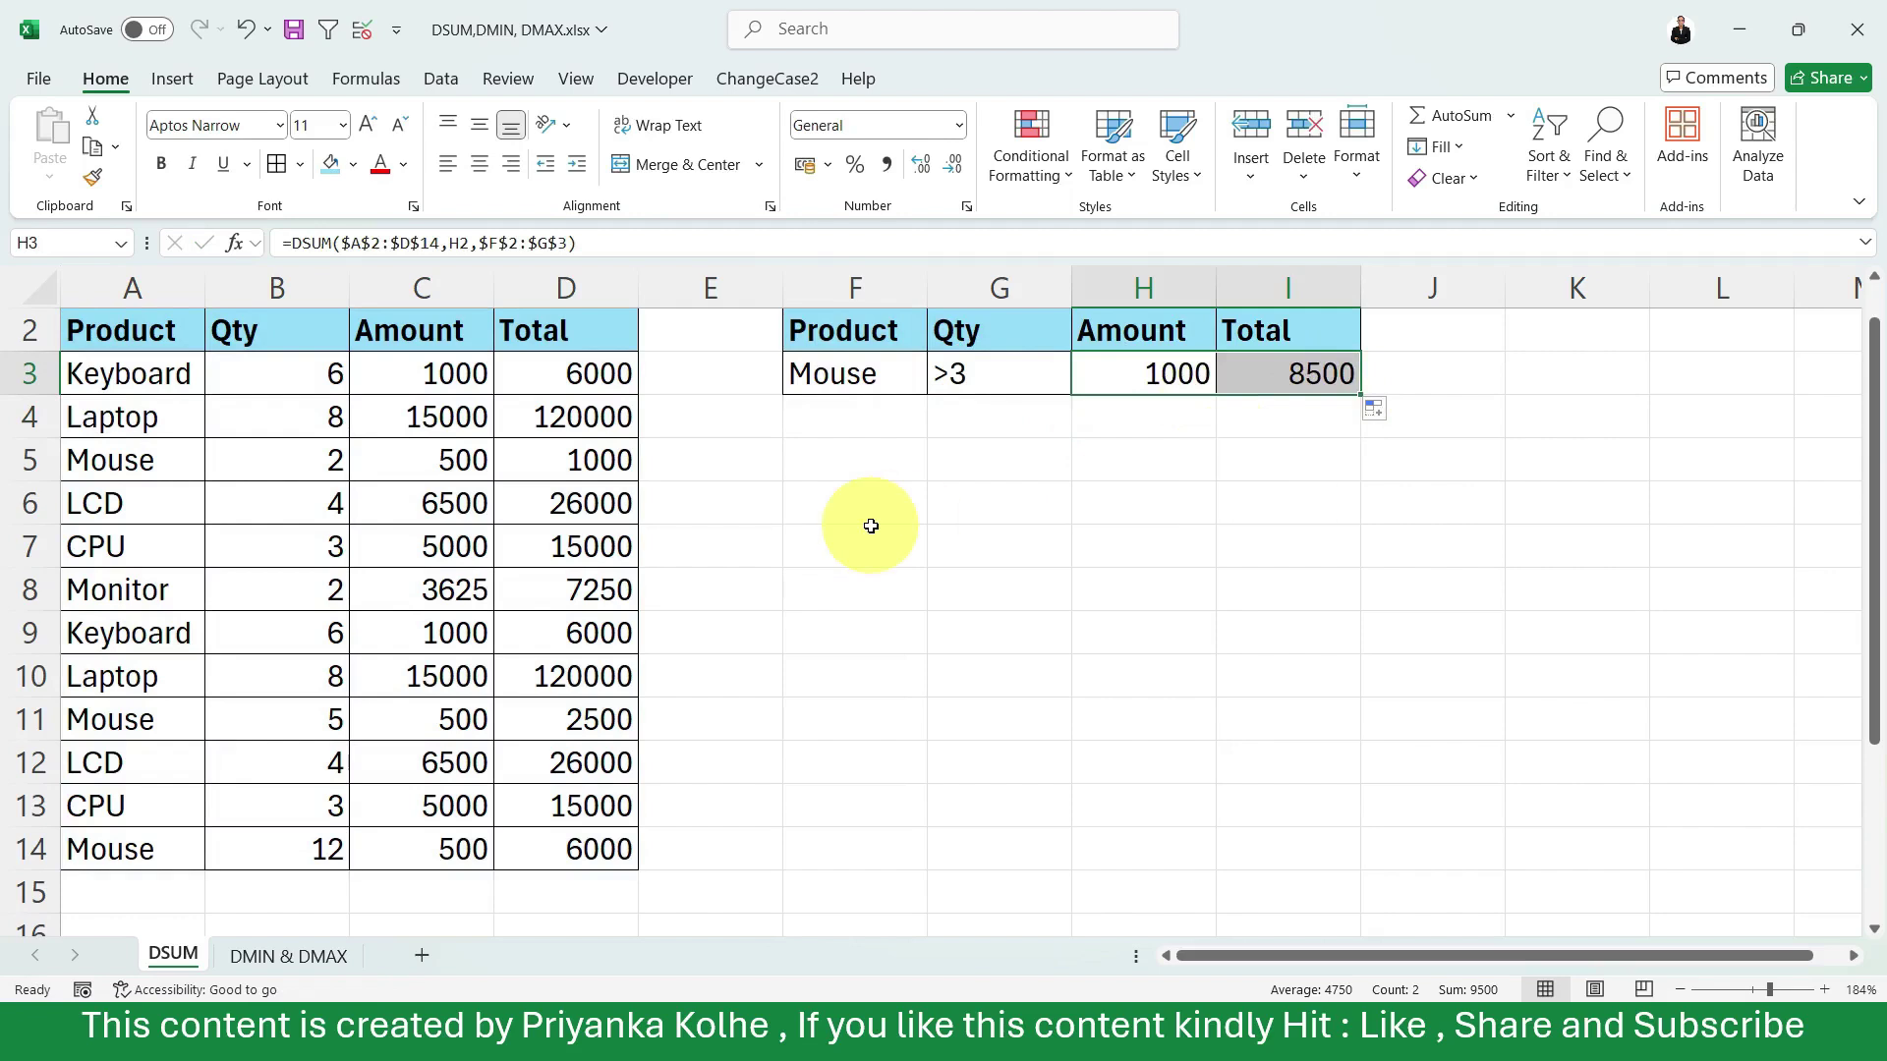
Examine the Qty and Total of the Mouse rows 14 and 11 against the DSUM Total in I3.
scroll(437, 657, down, 1)
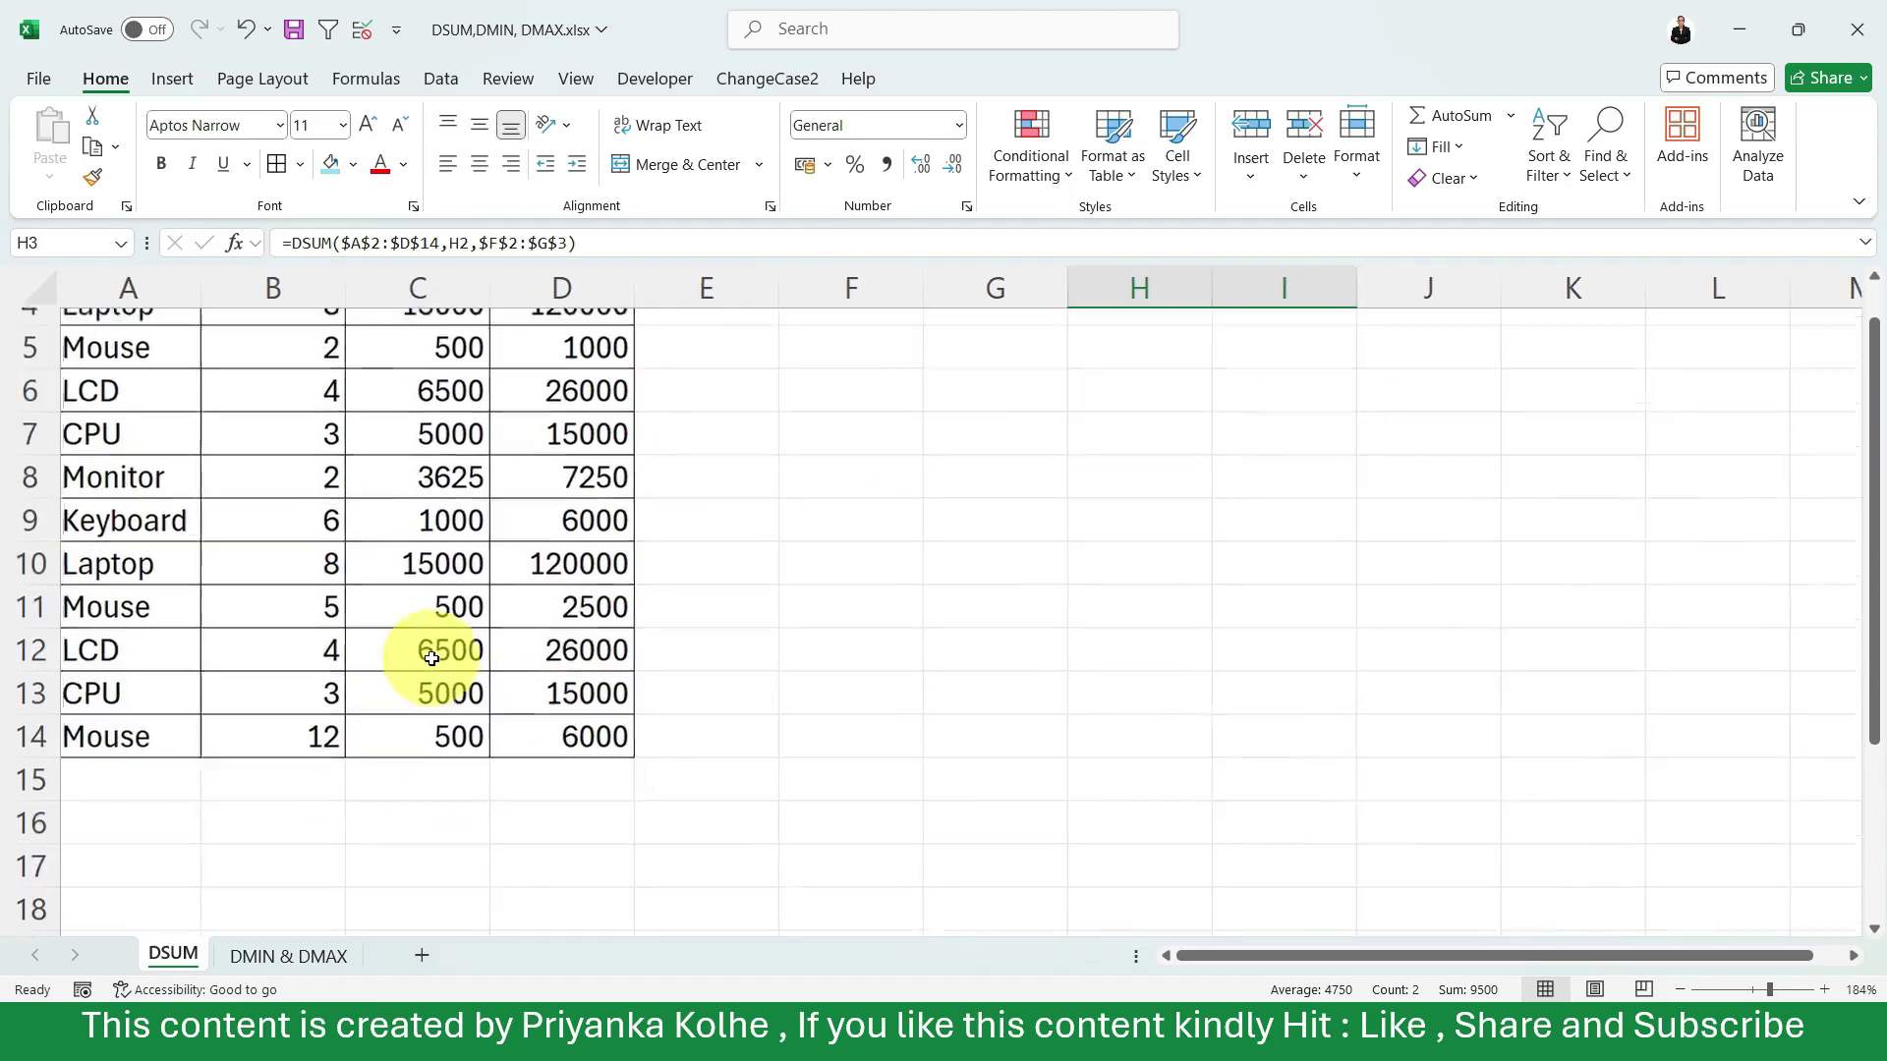
scroll(462, 722, up, 1)
click(299, 830)
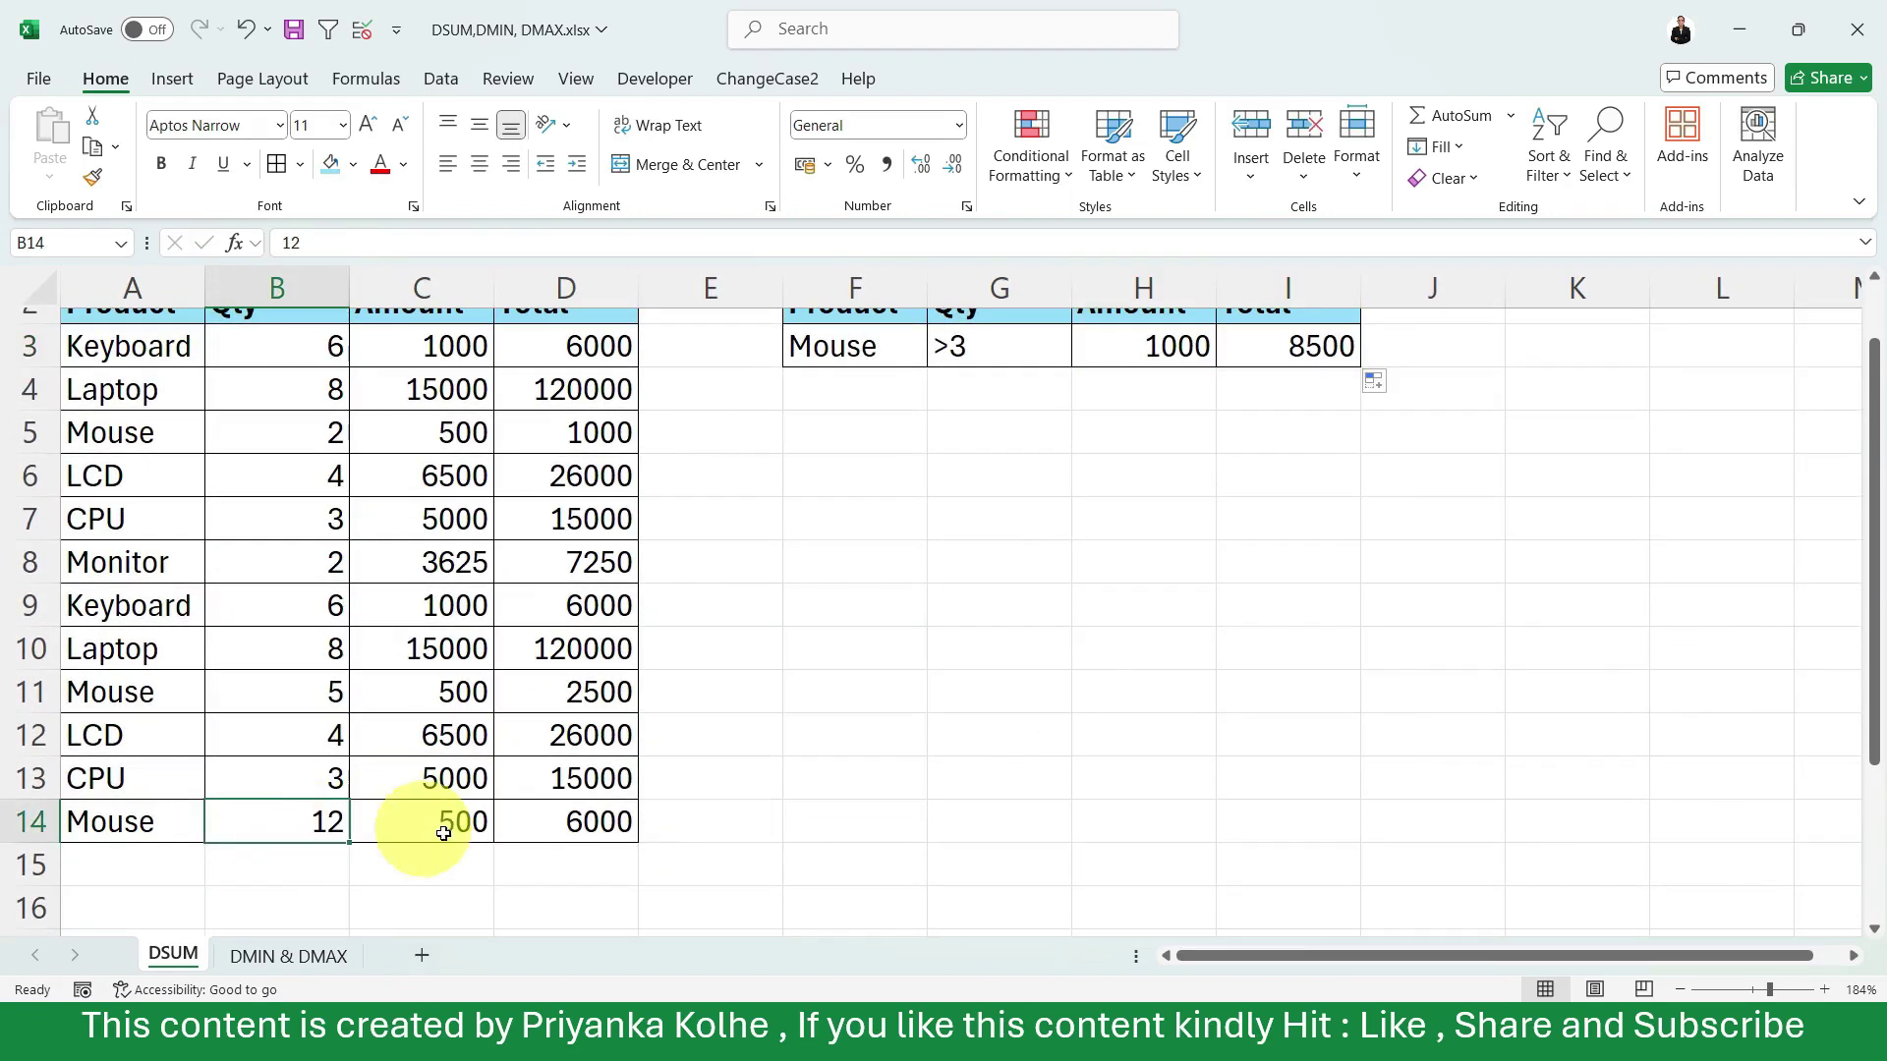
click(578, 821)
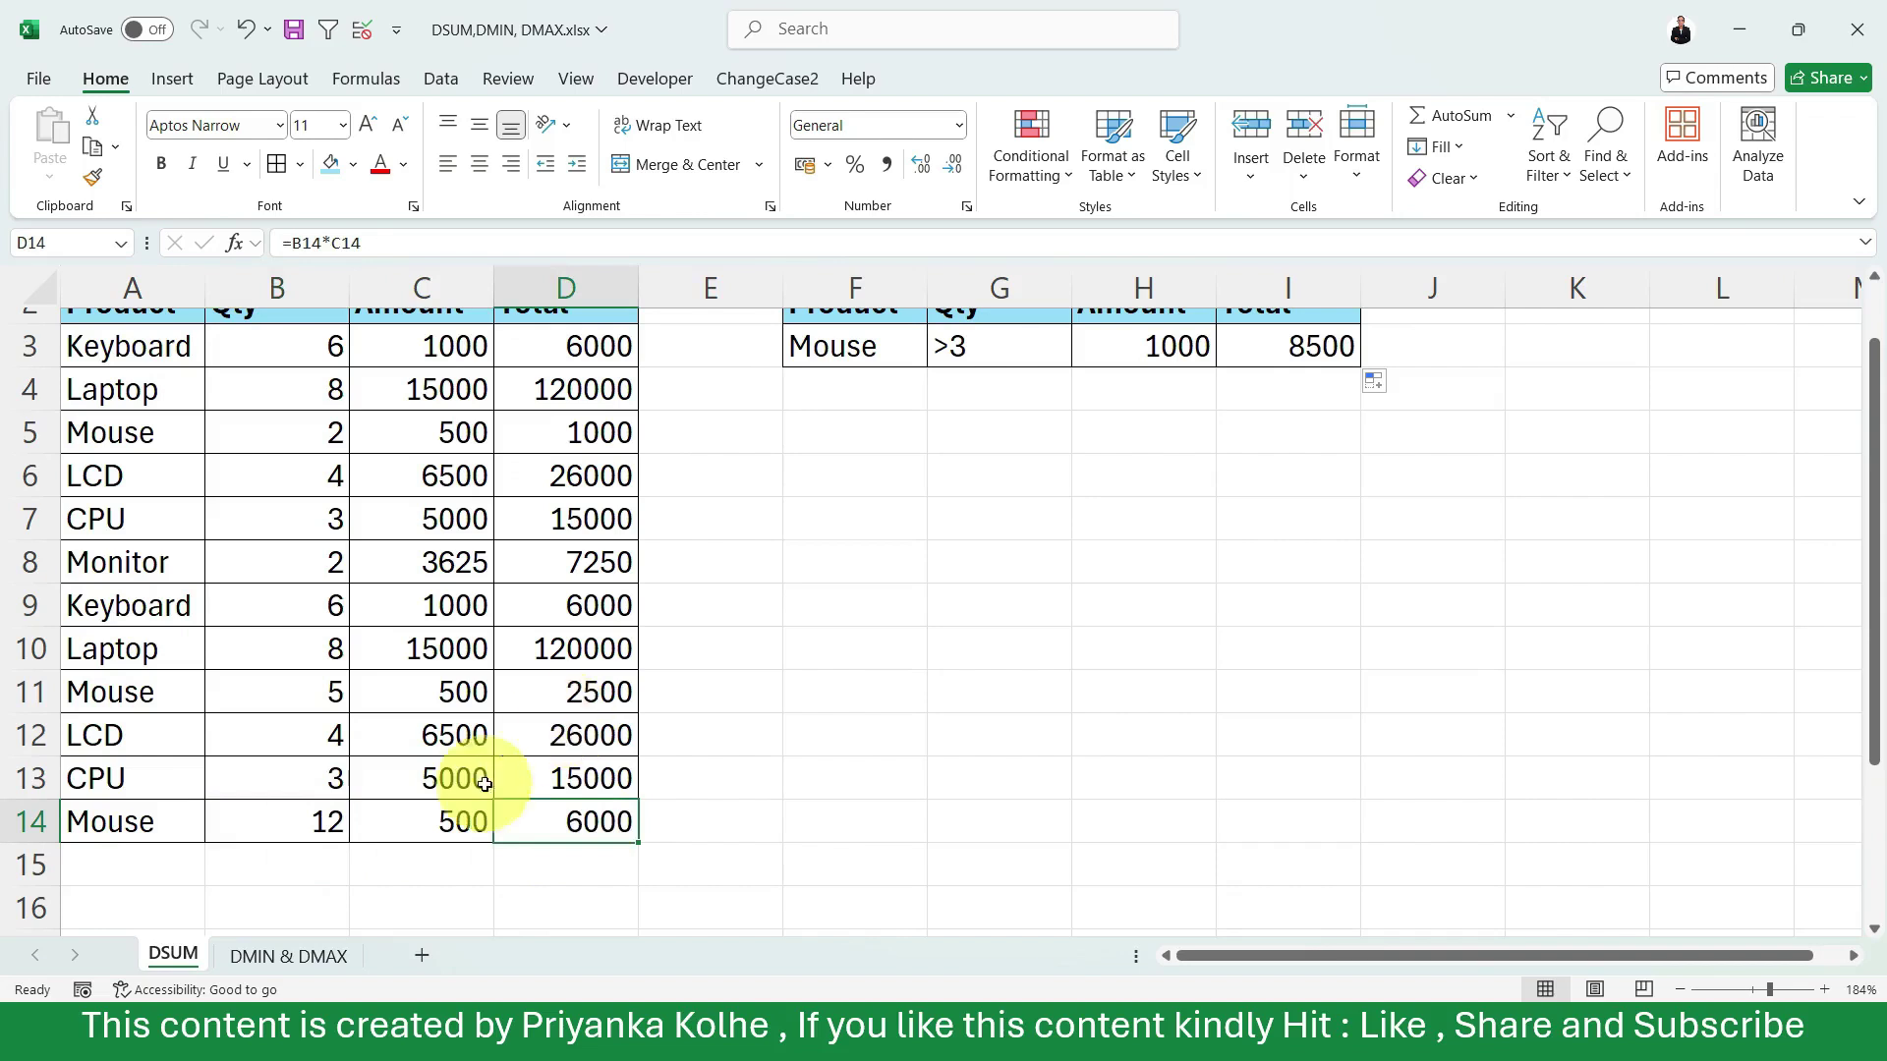
scroll(452, 737, up, 1)
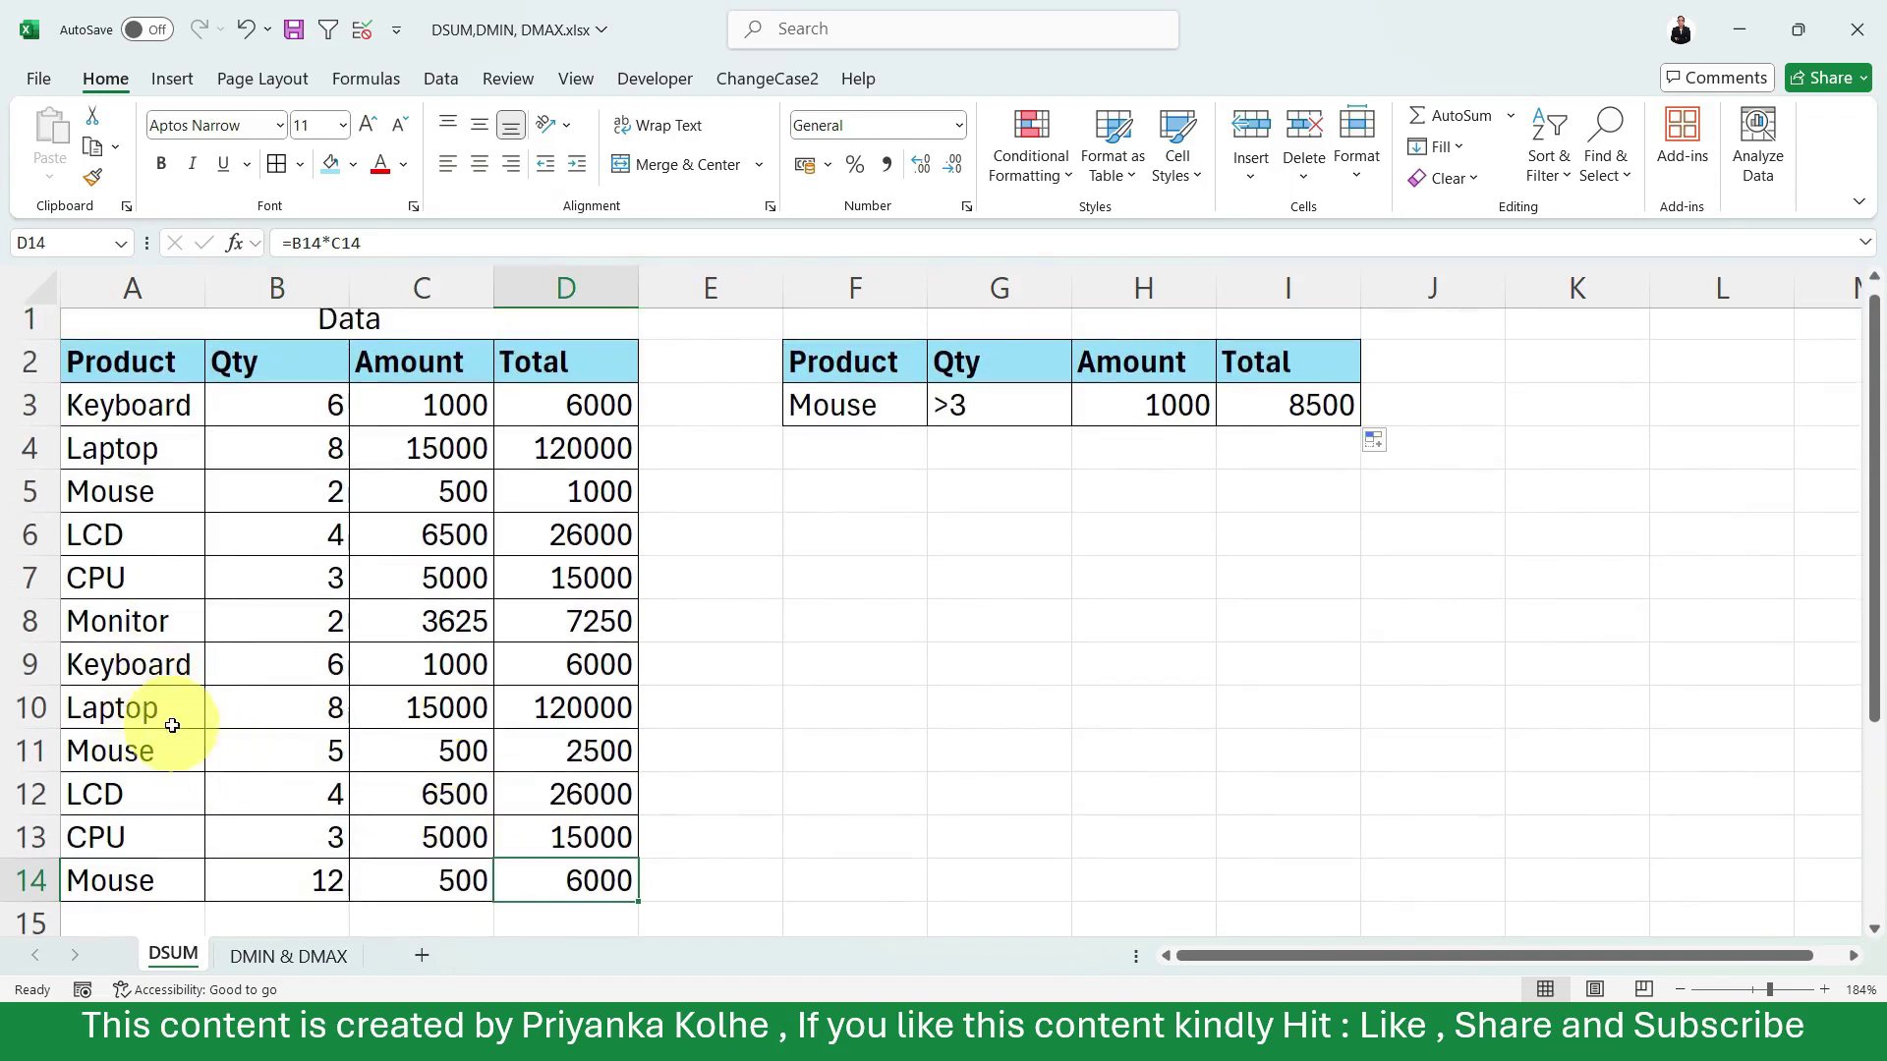
click(317, 753)
click(556, 774)
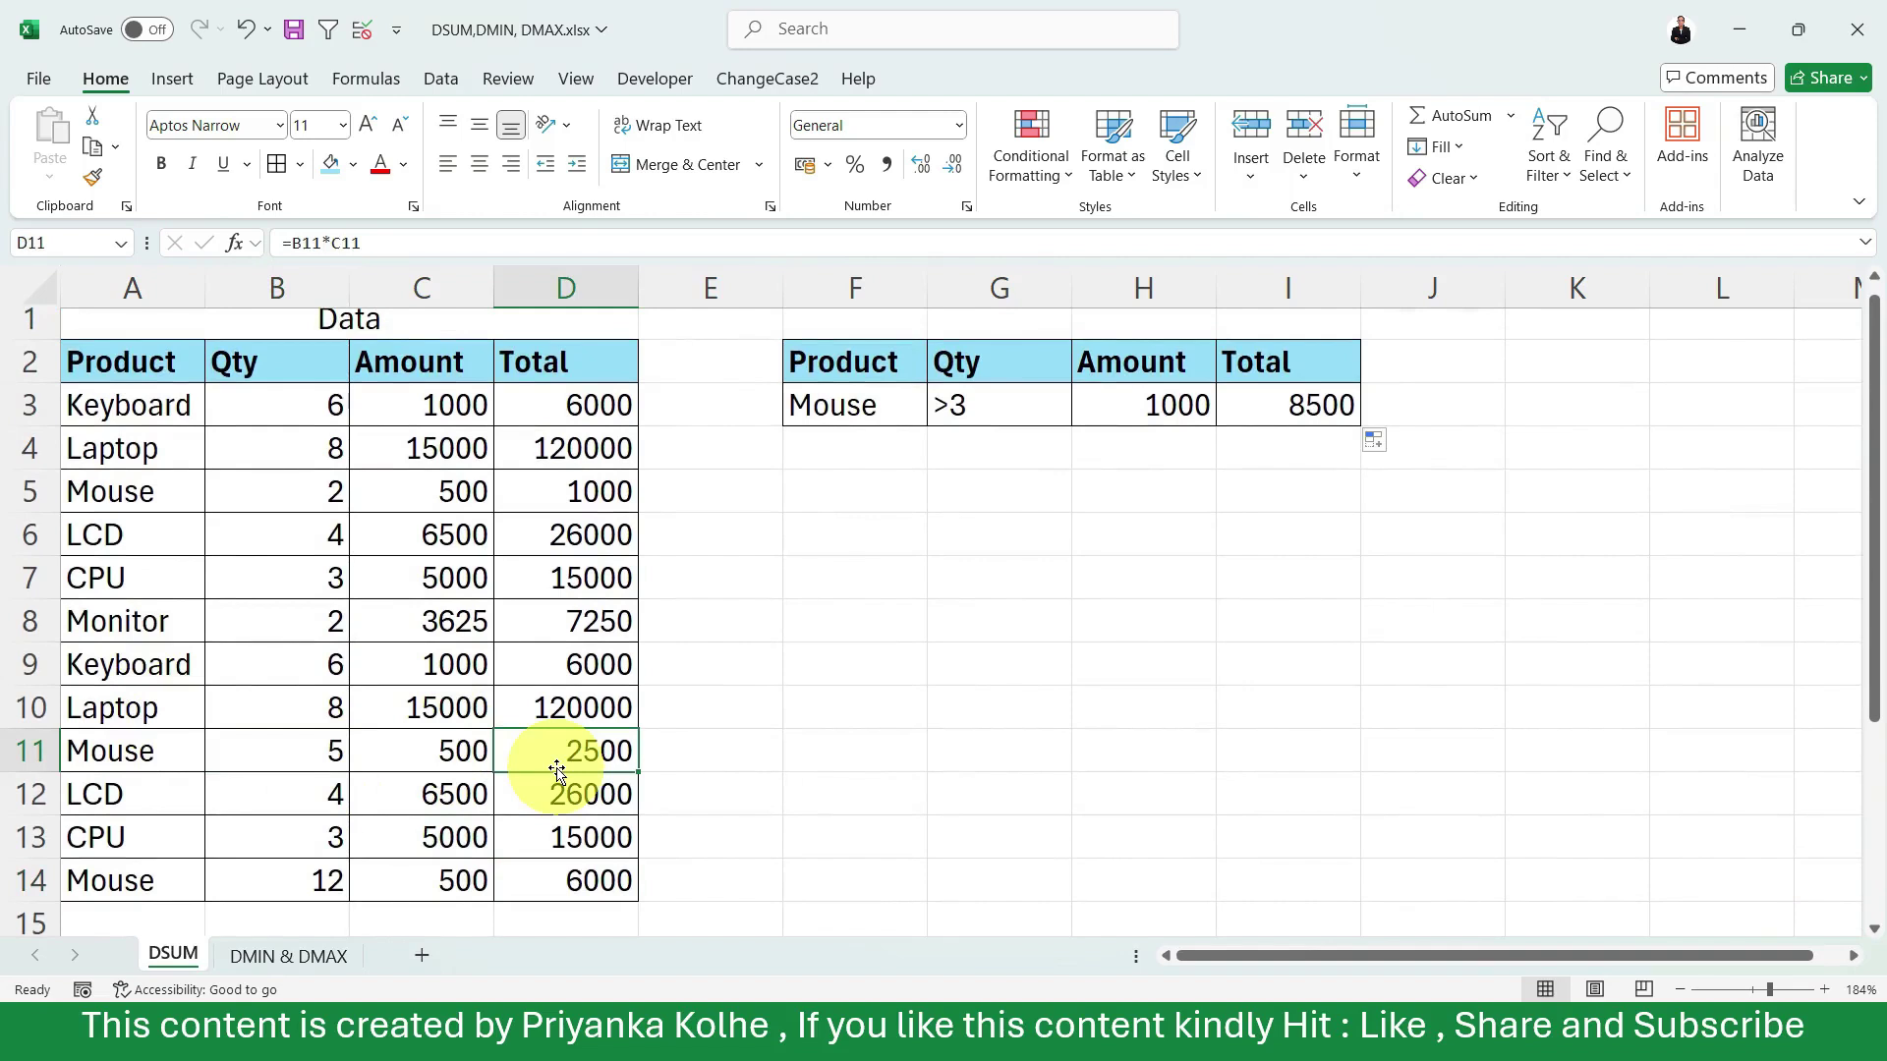
click(1079, 438)
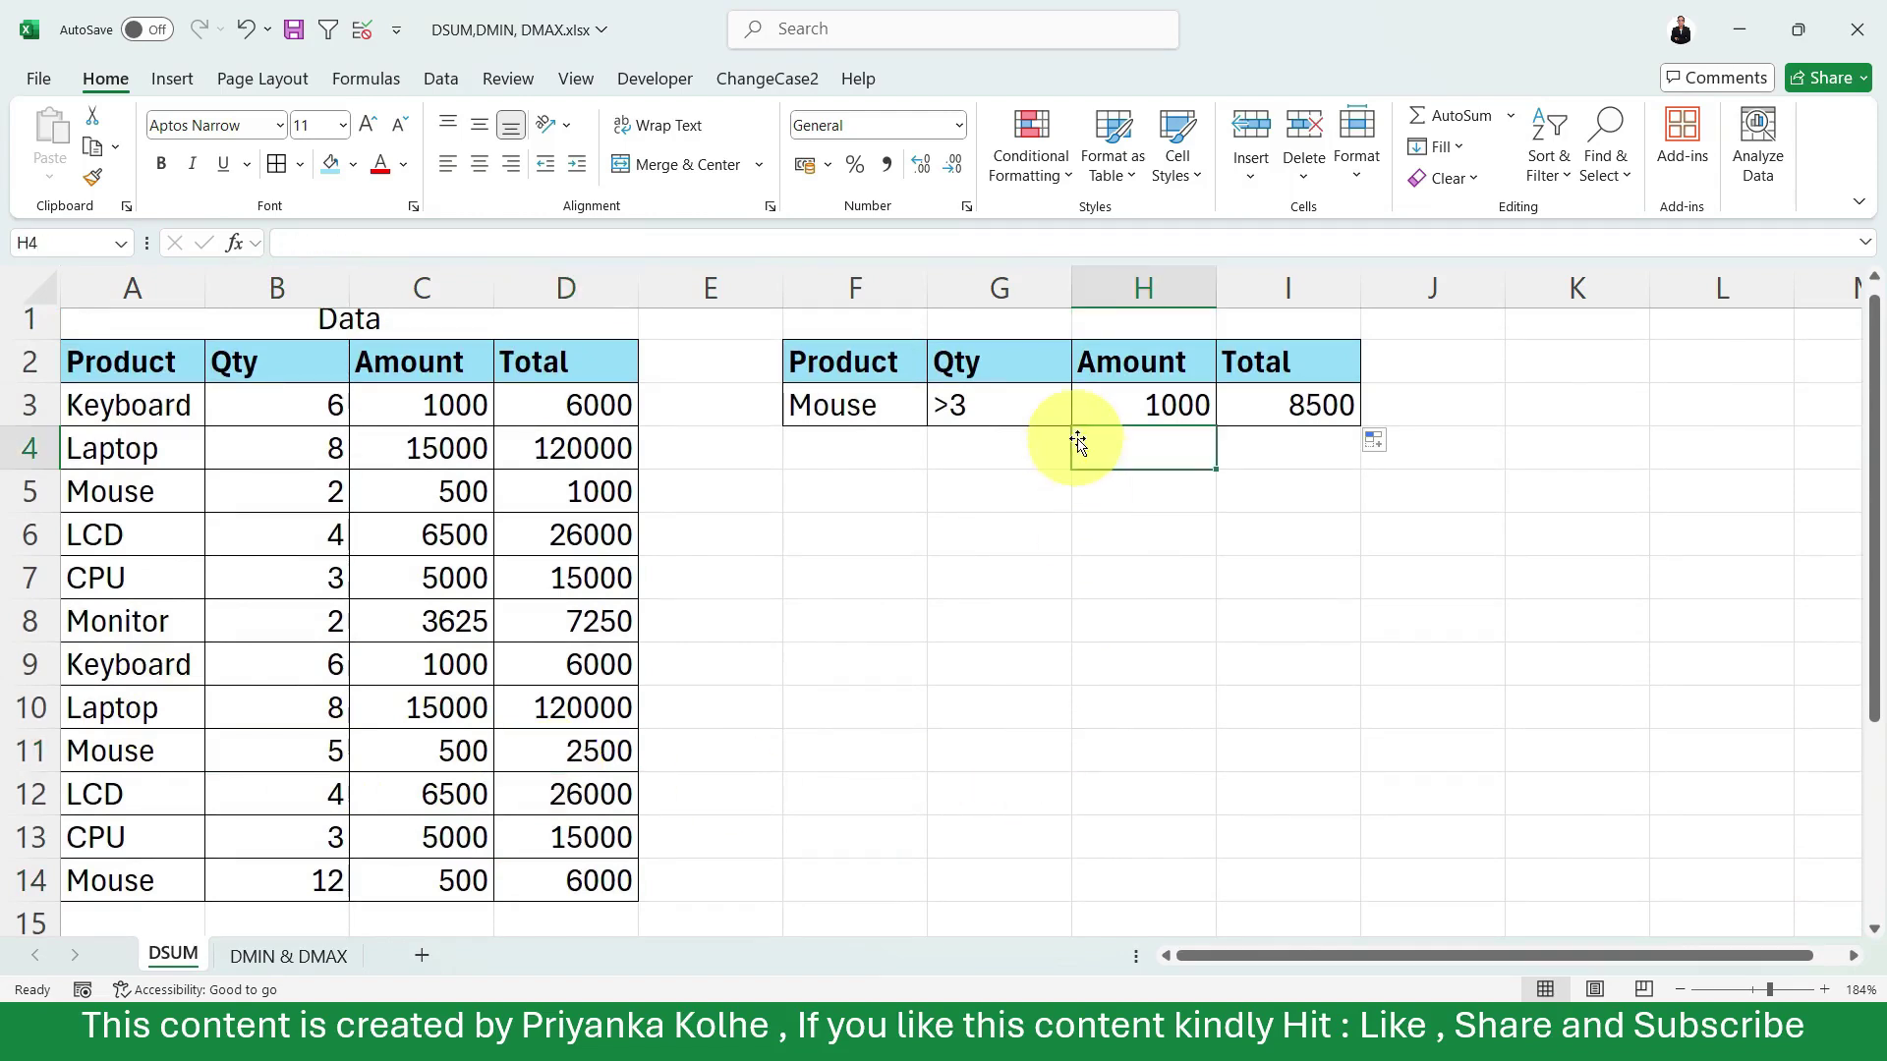
click(1269, 405)
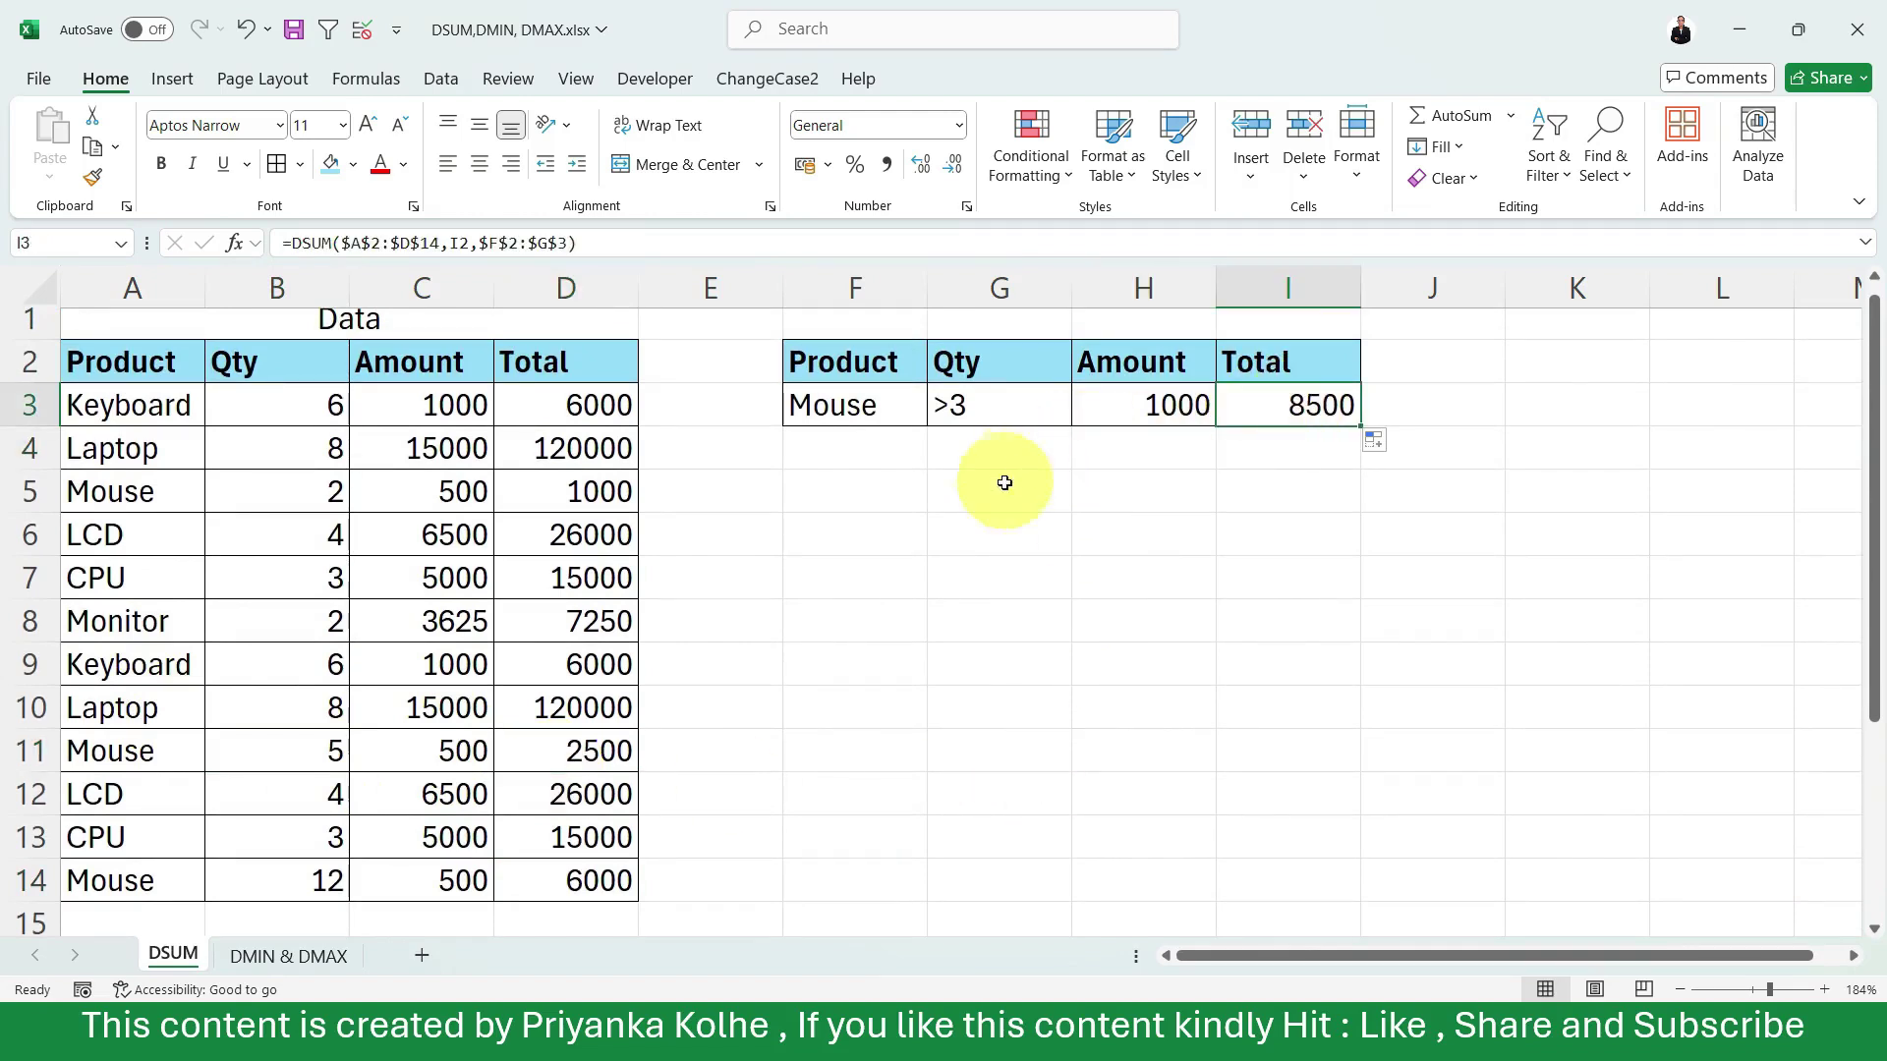
Begin a SUMIFS formula in G7 with sum range C3:C14, first criteria range A3:A14 and criterion F3.
click(973, 579)
text(=sumifs)
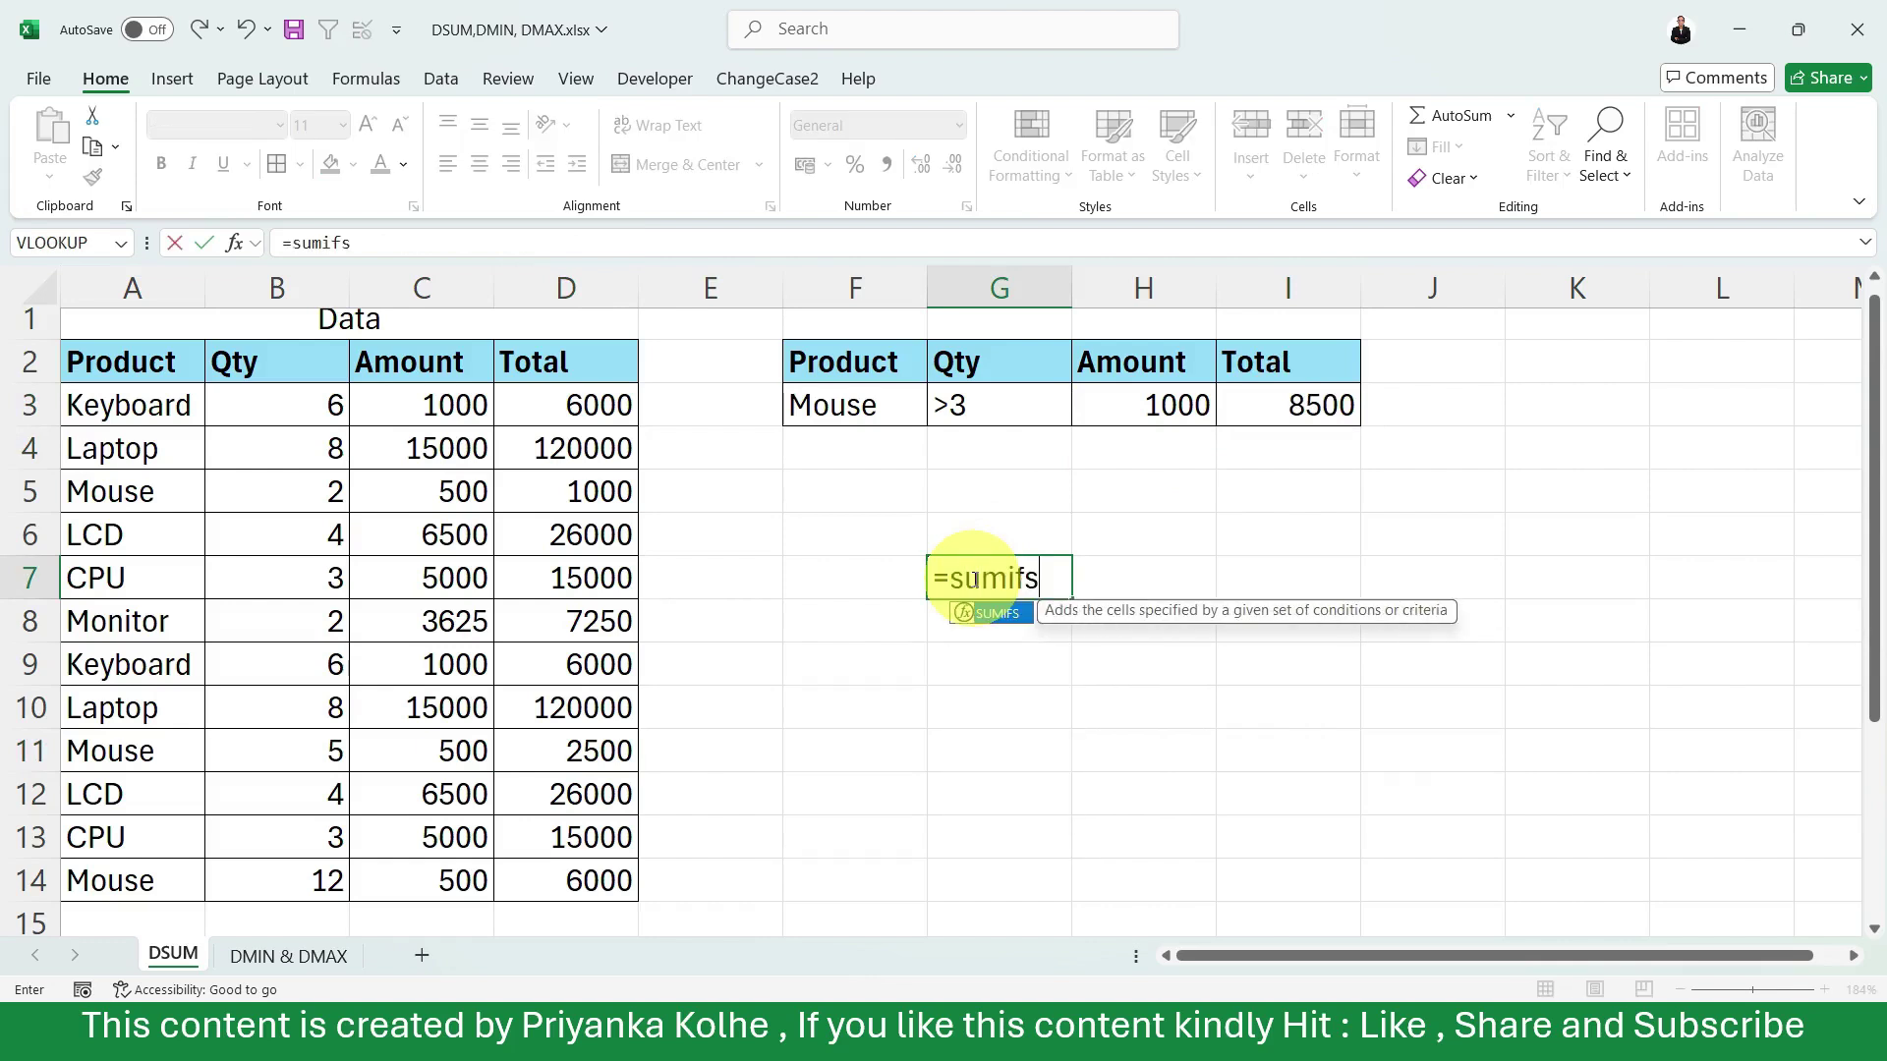
key(Tab)
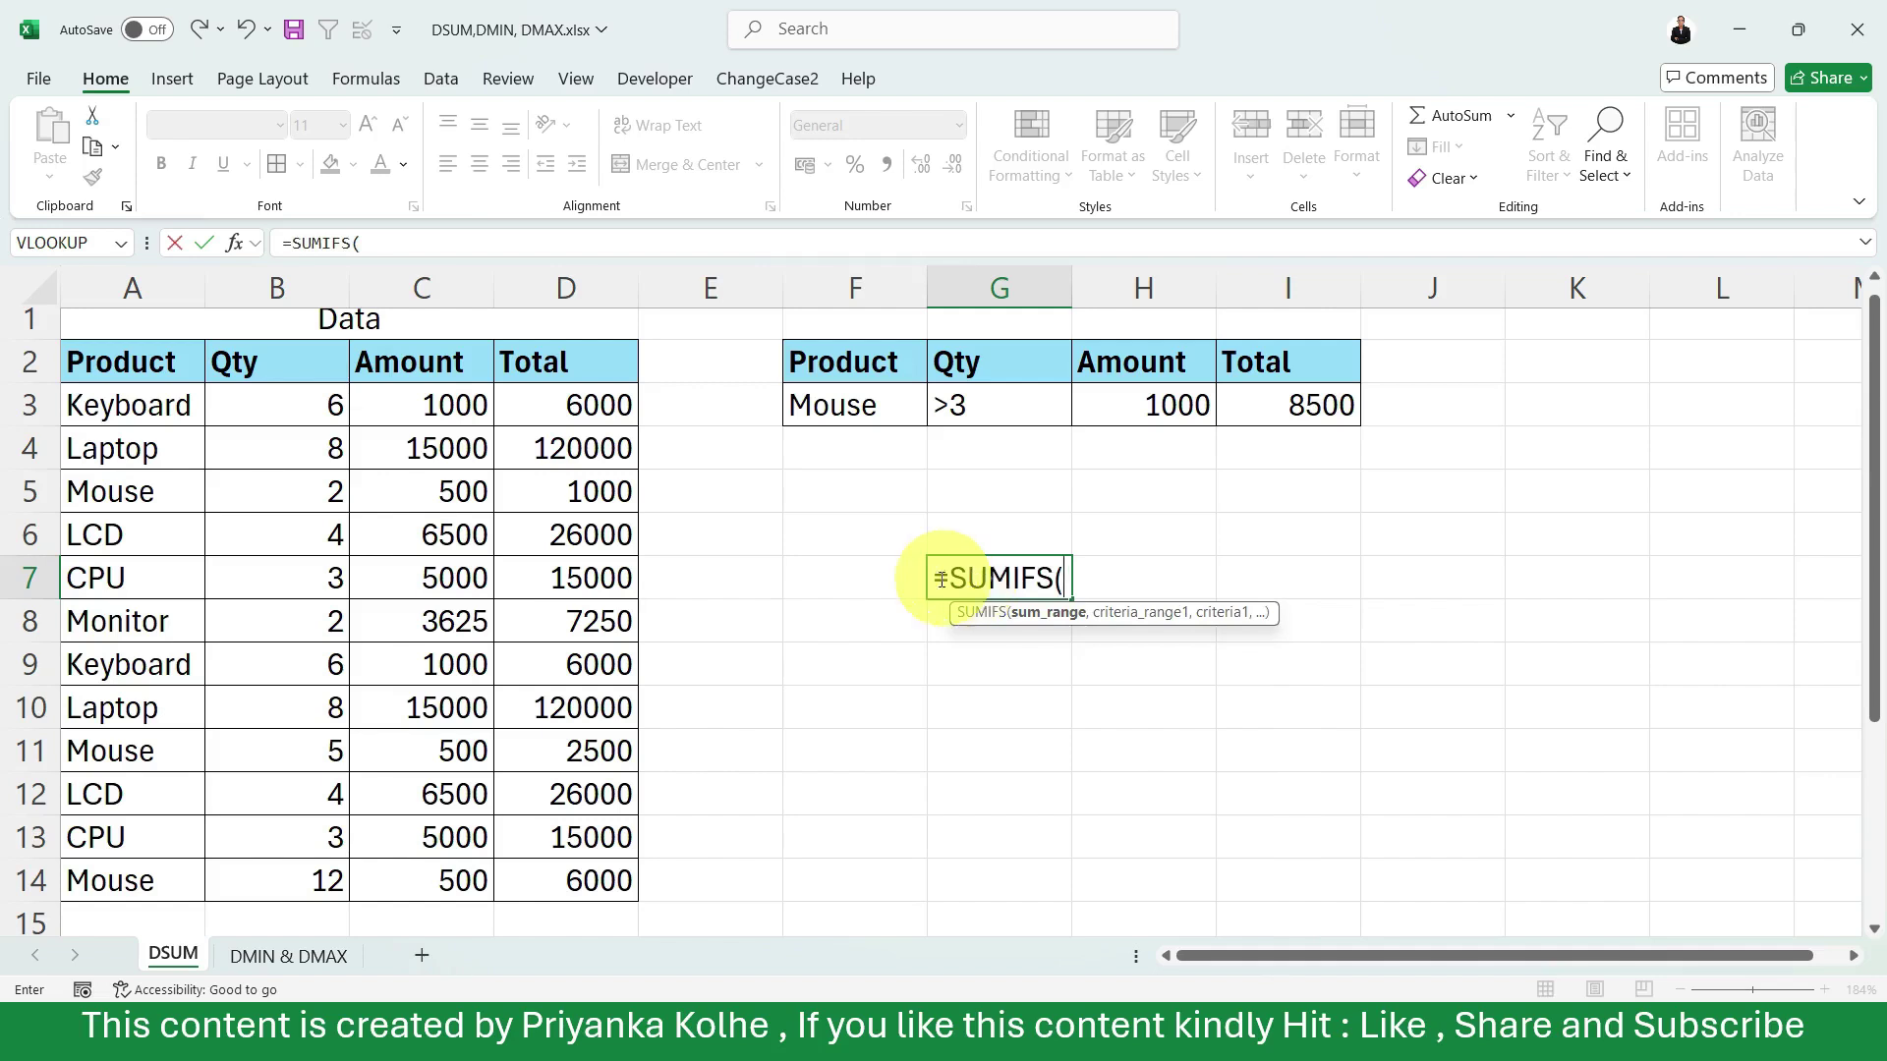
drag(420, 404, 426, 902)
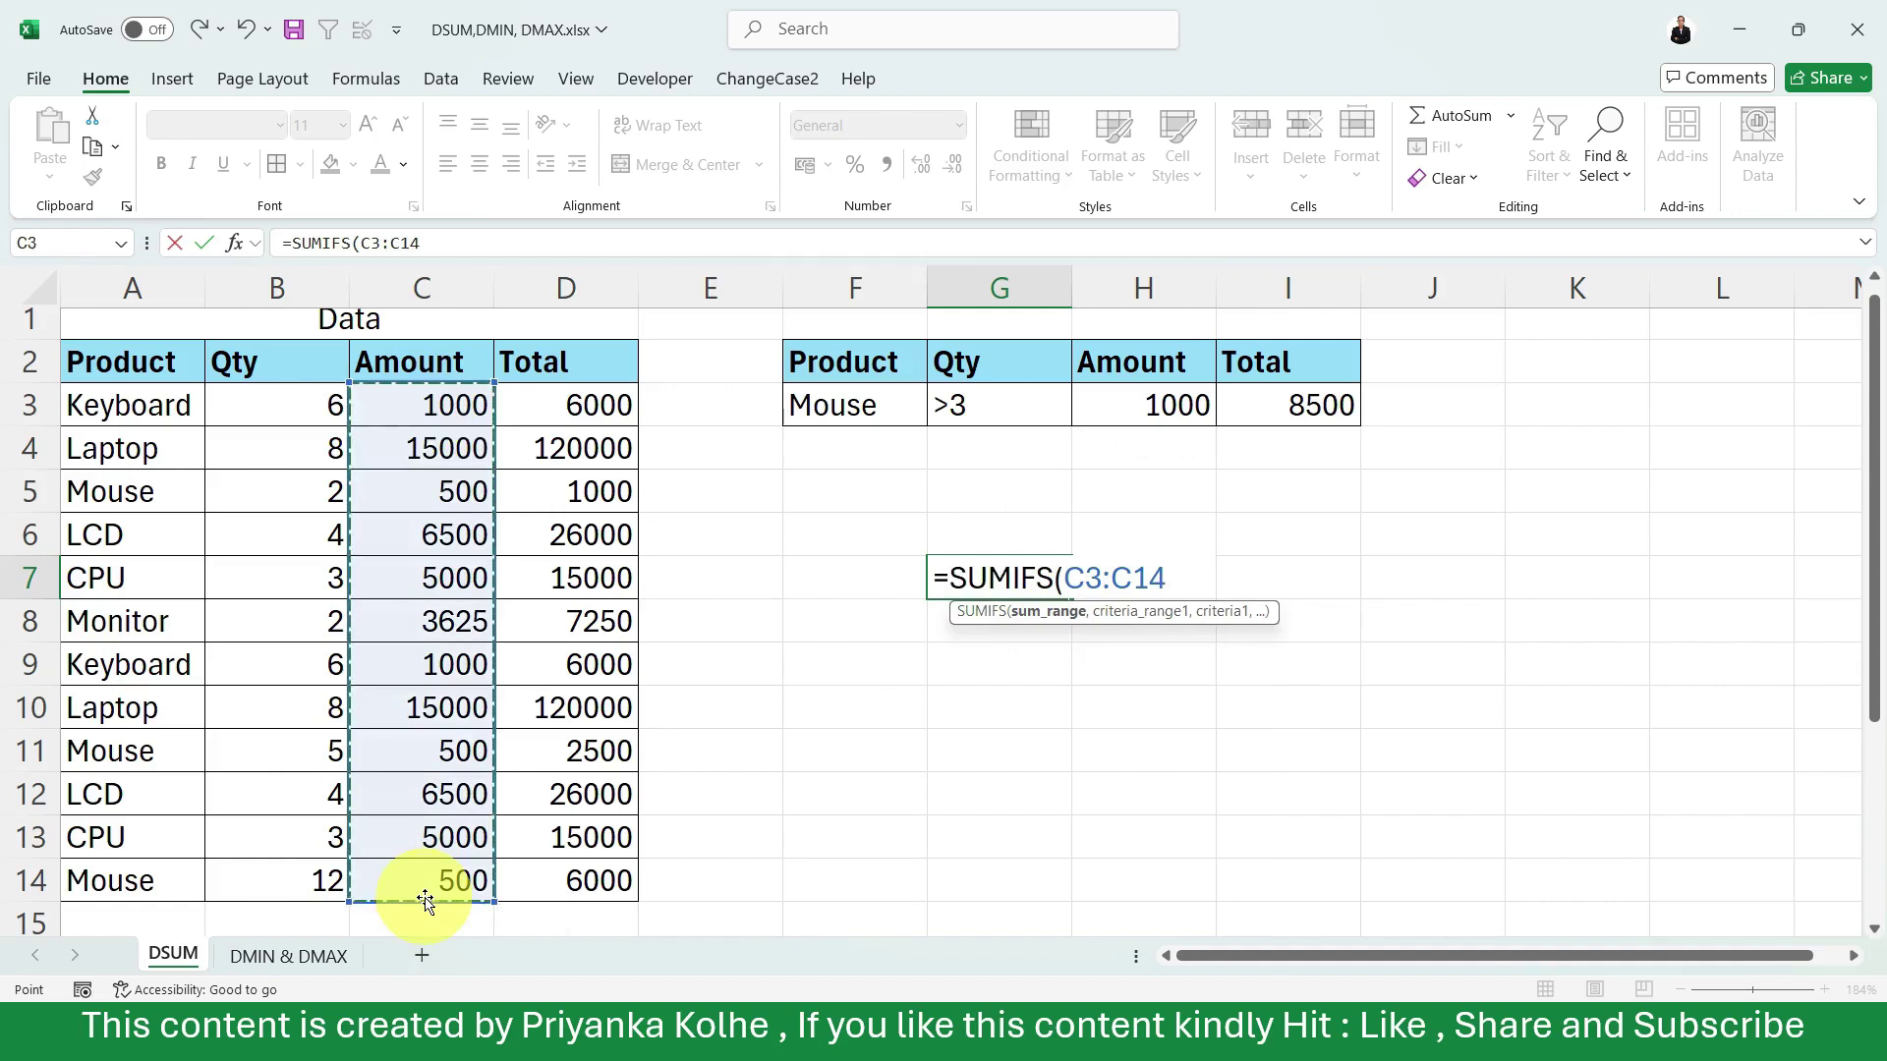
text(,)
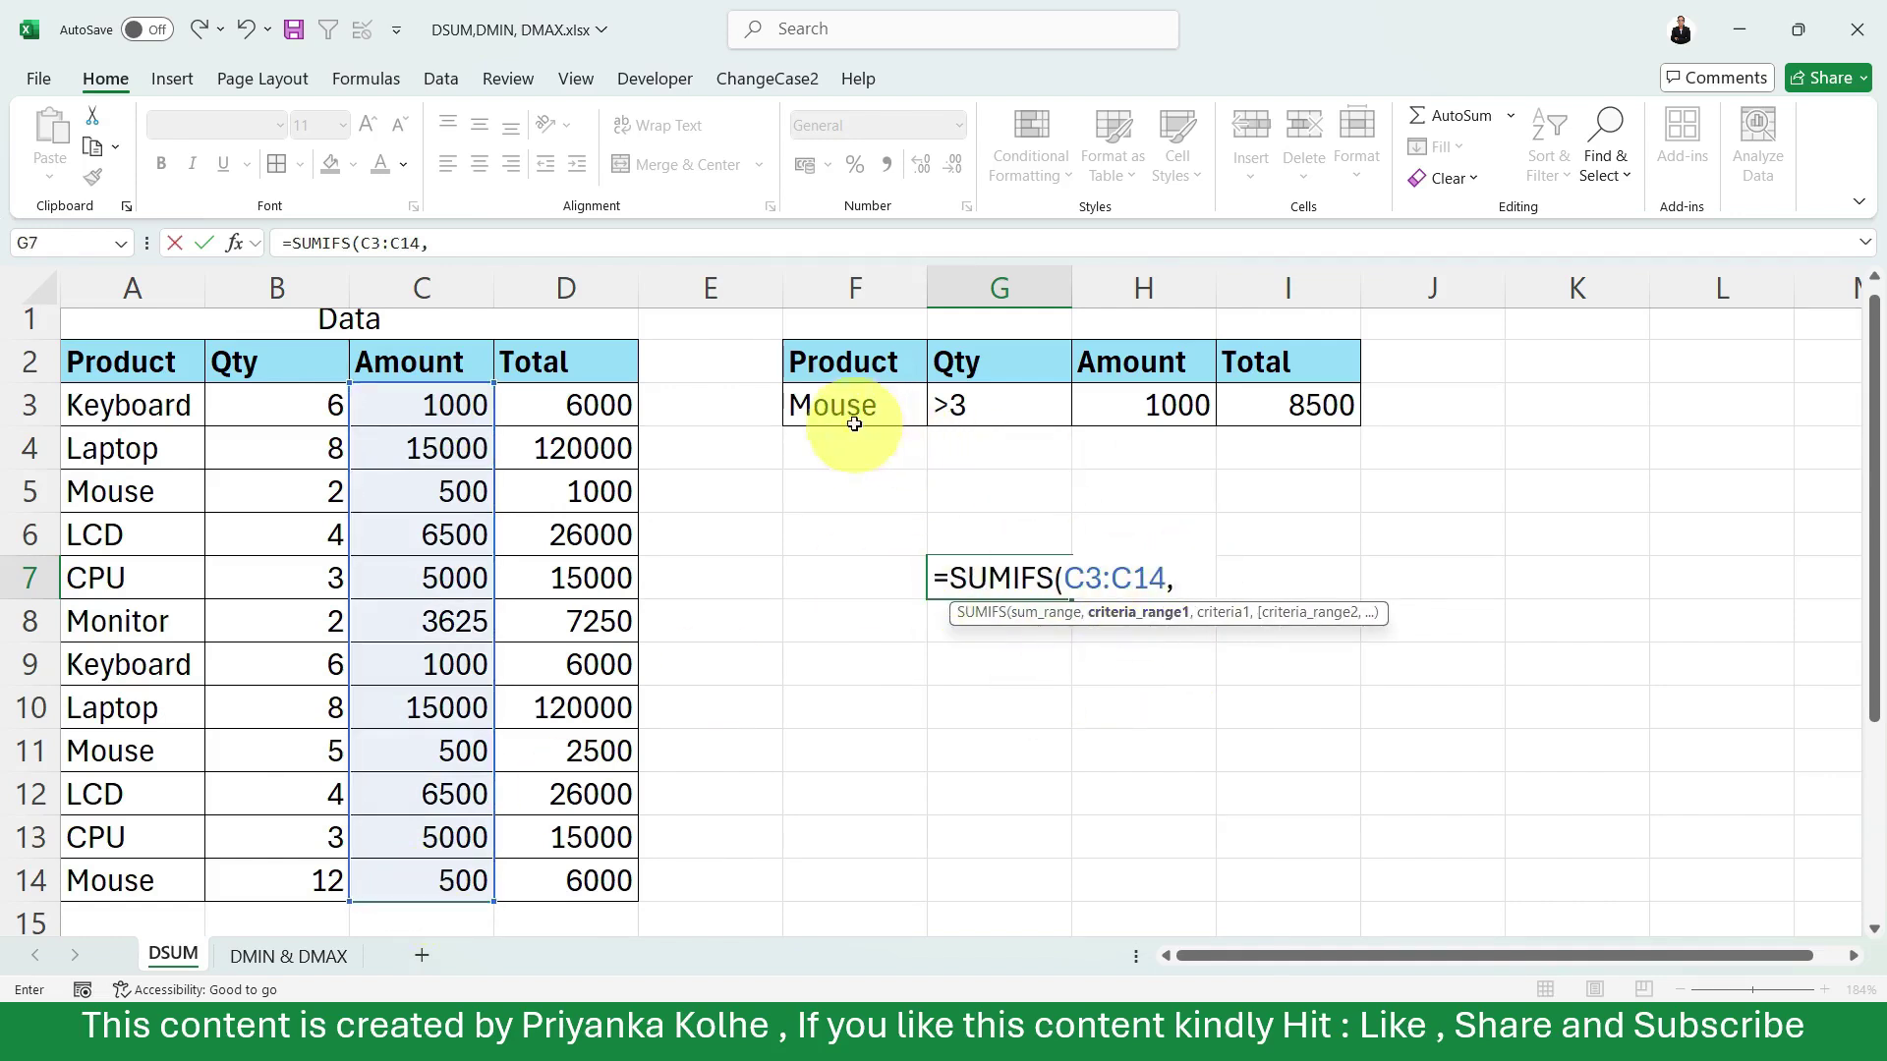
click(137, 411)
drag(137, 410, 145, 866)
text(,)
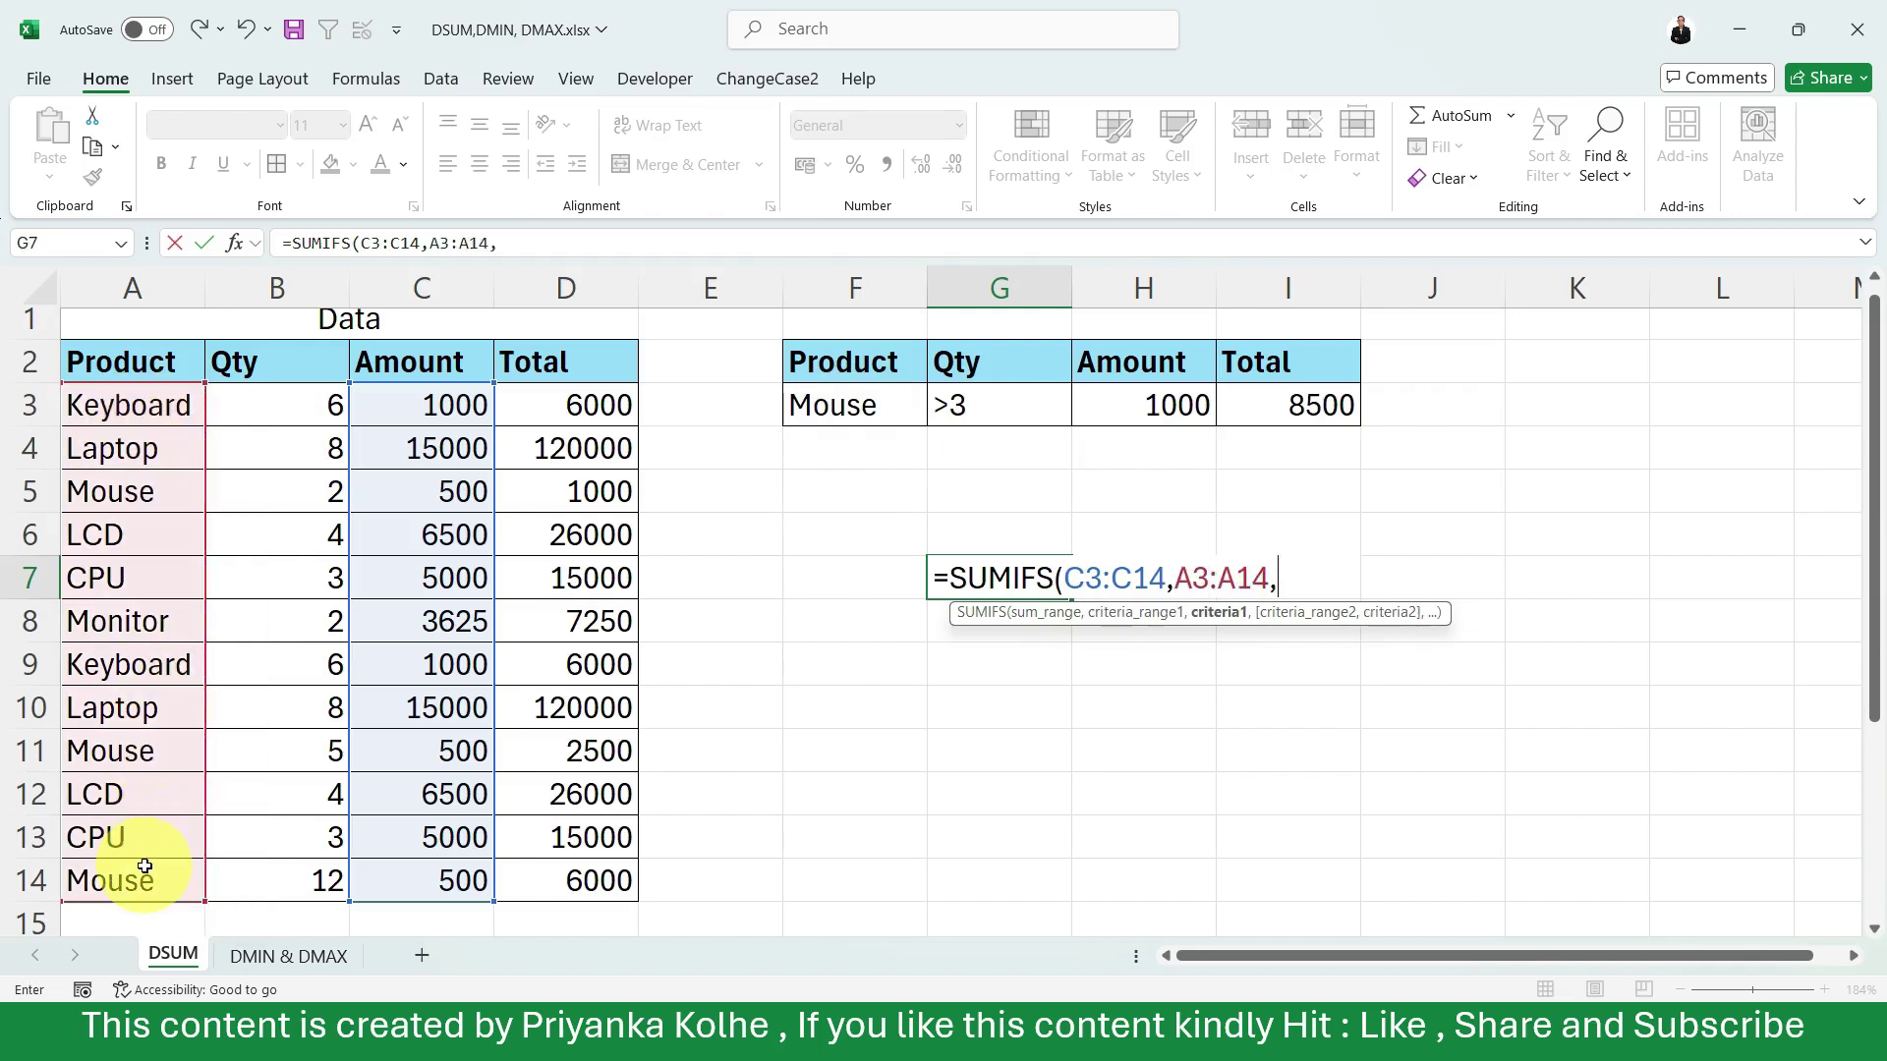
click(841, 408)
text(,)
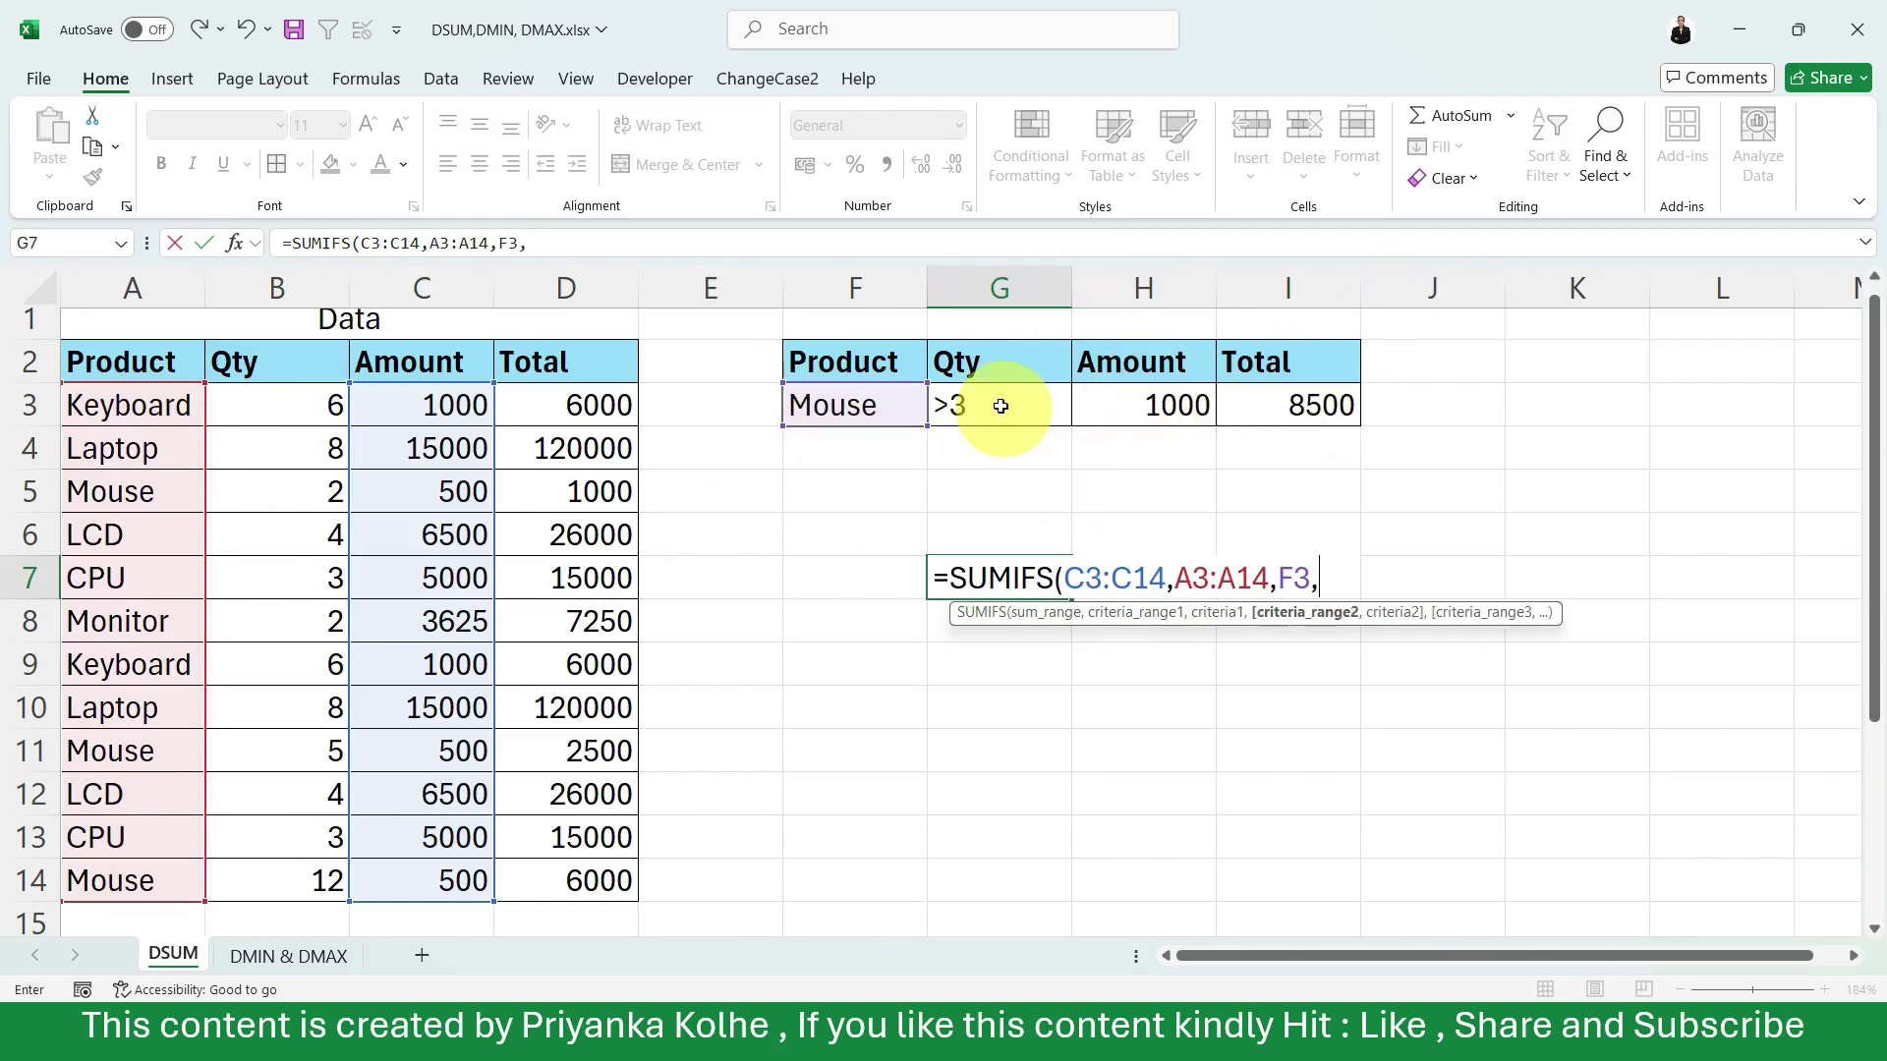
Complete the SUMIFS formula in G7 with second criteria range B3:B14 and criterion G3.
drag(299, 401, 326, 867)
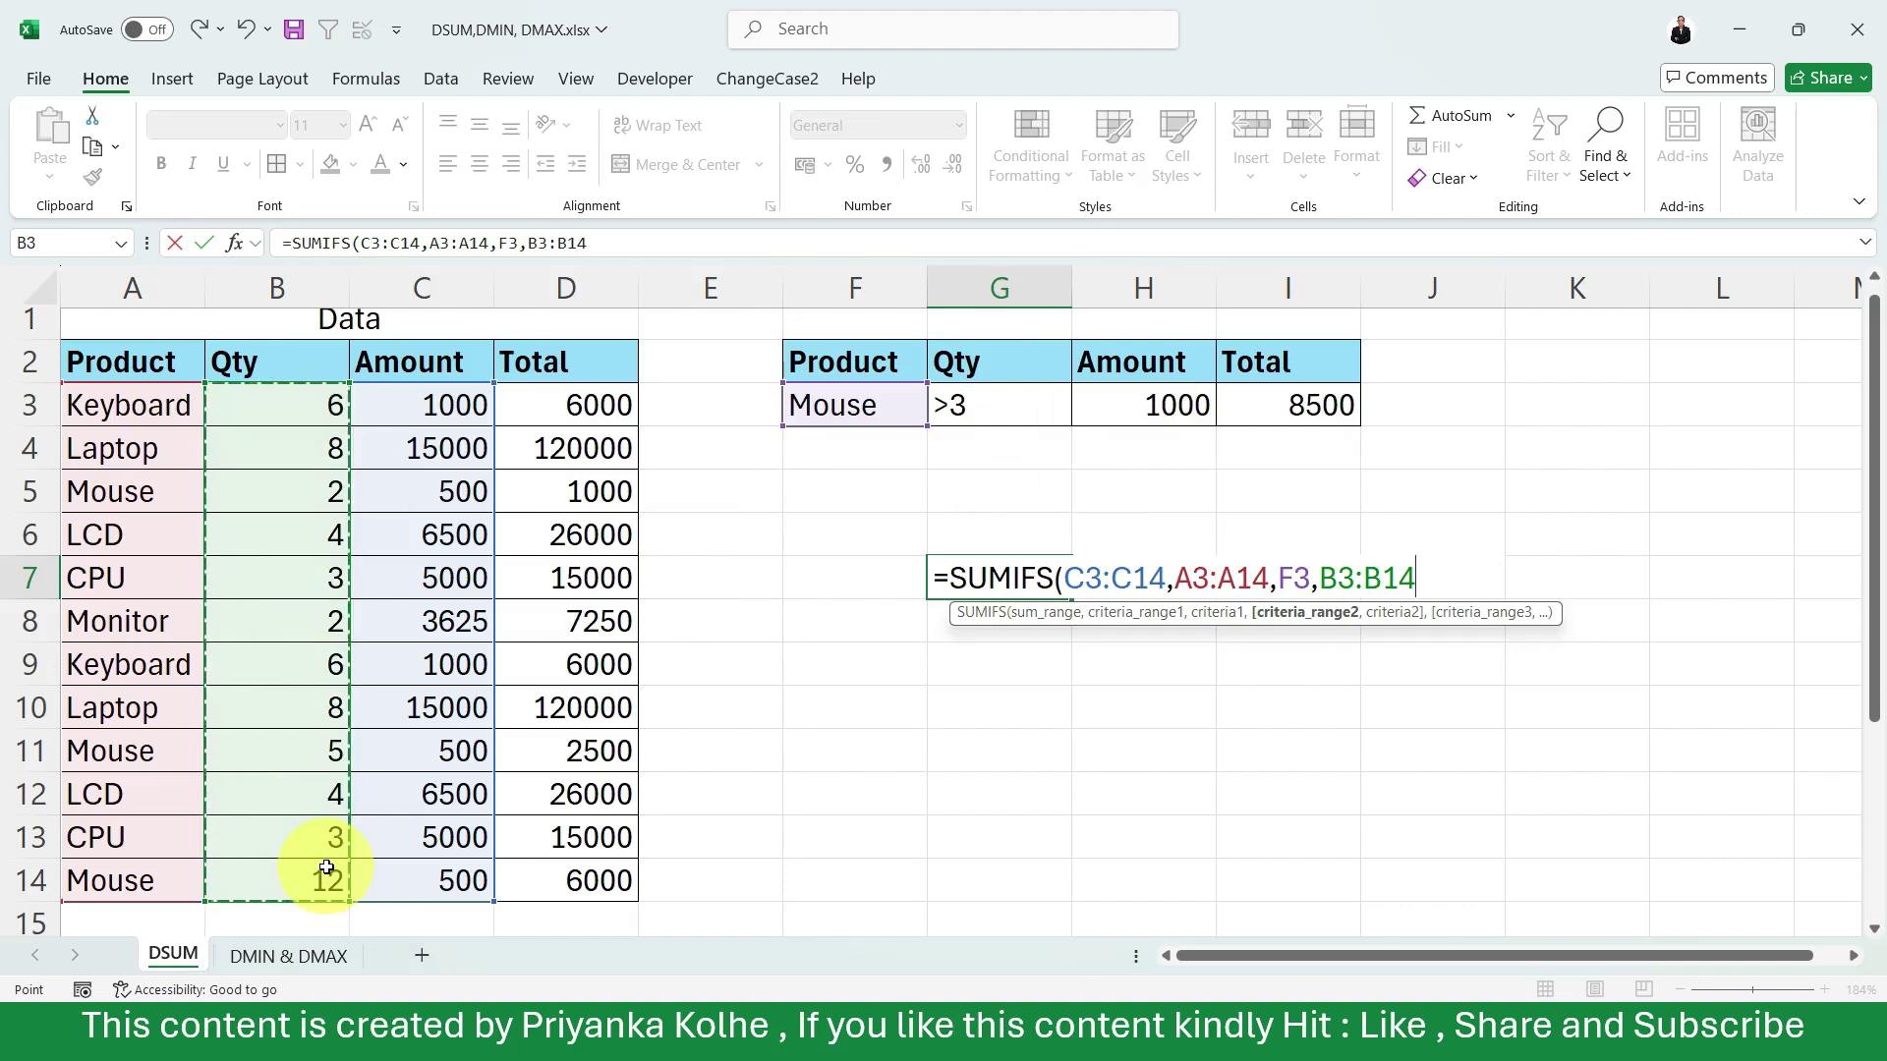
text(,)
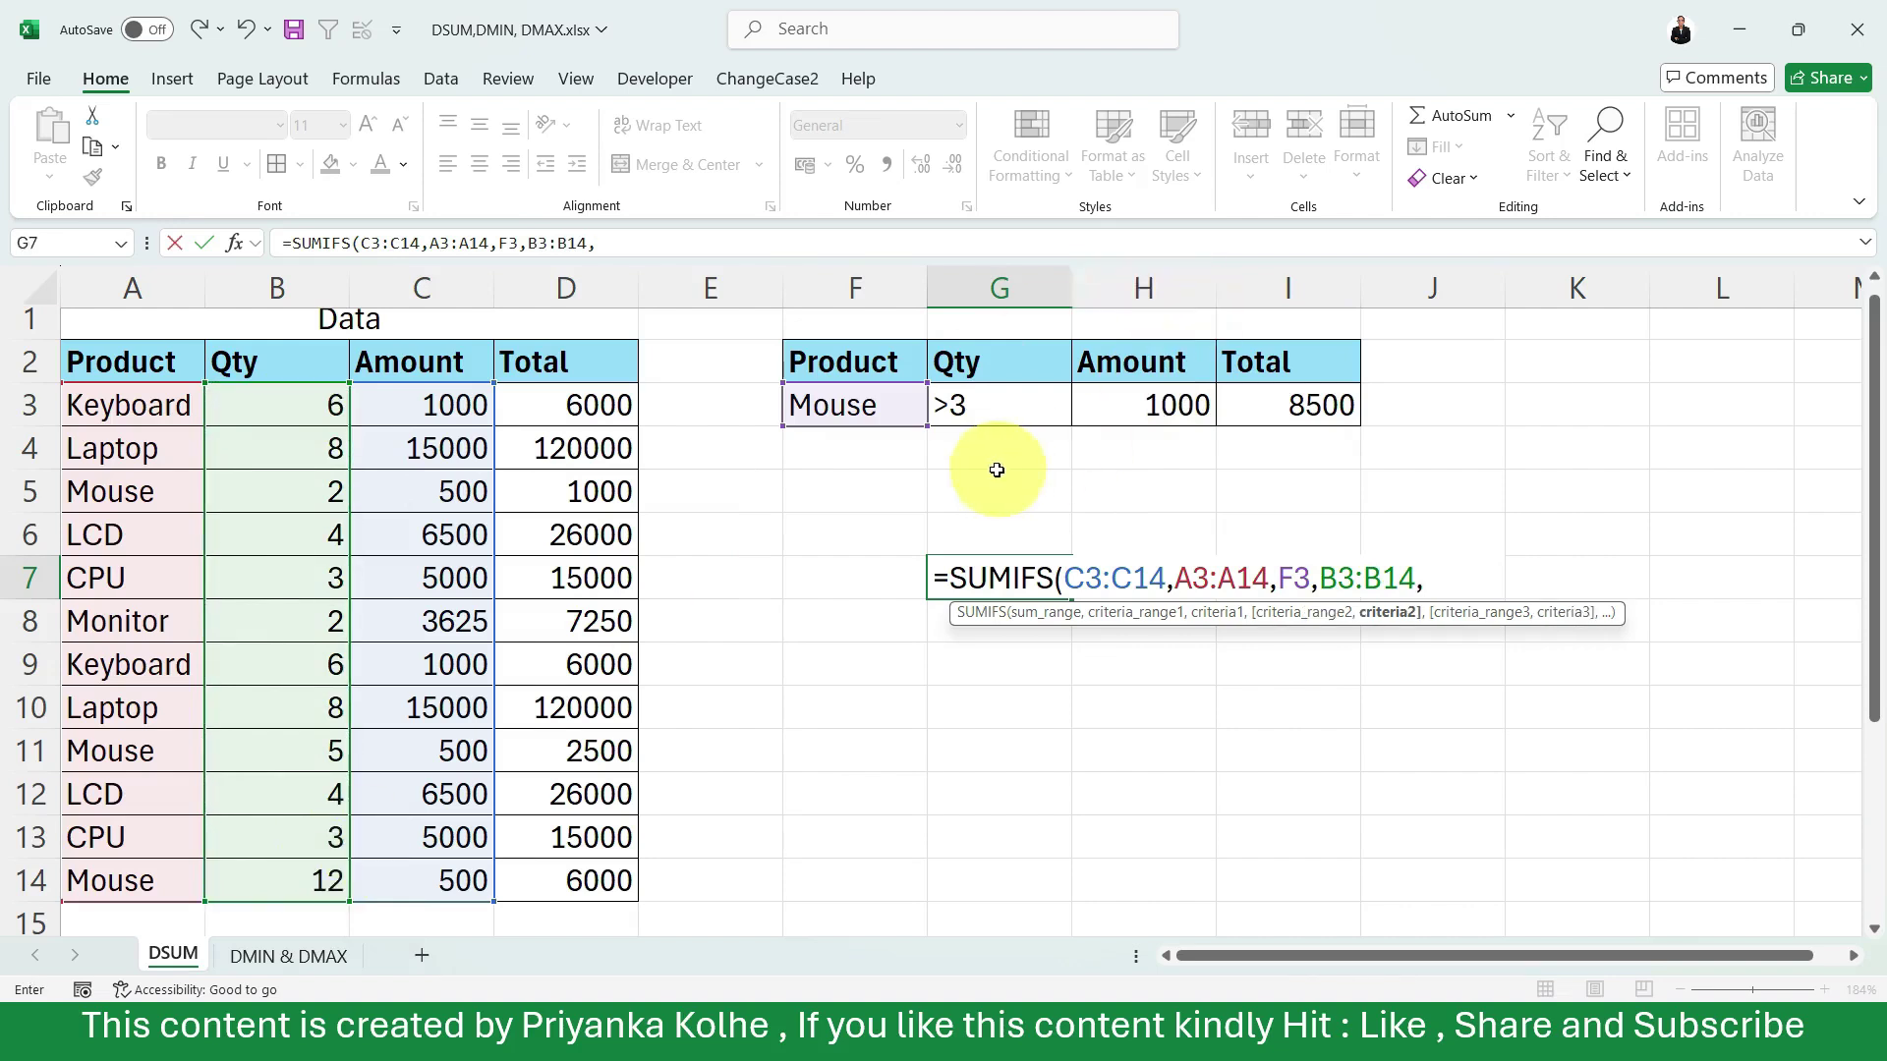
click(979, 415)
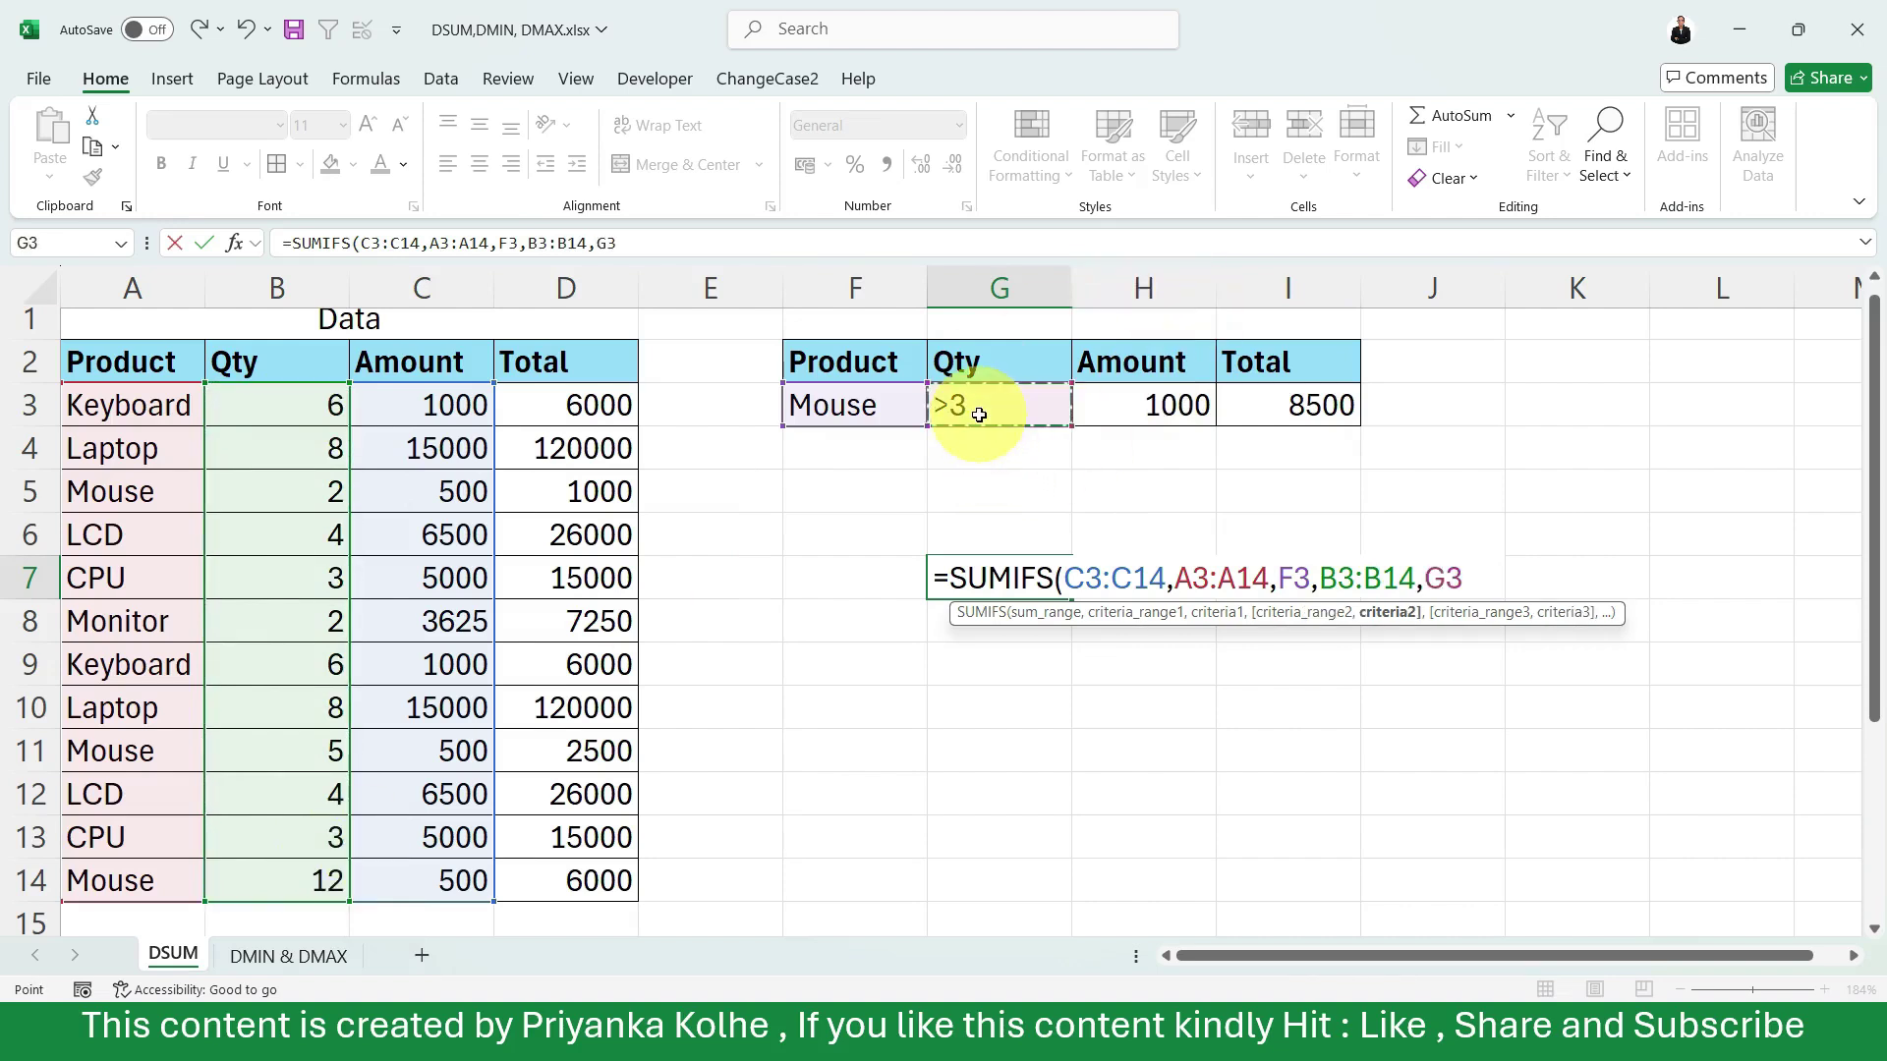
key(Return)
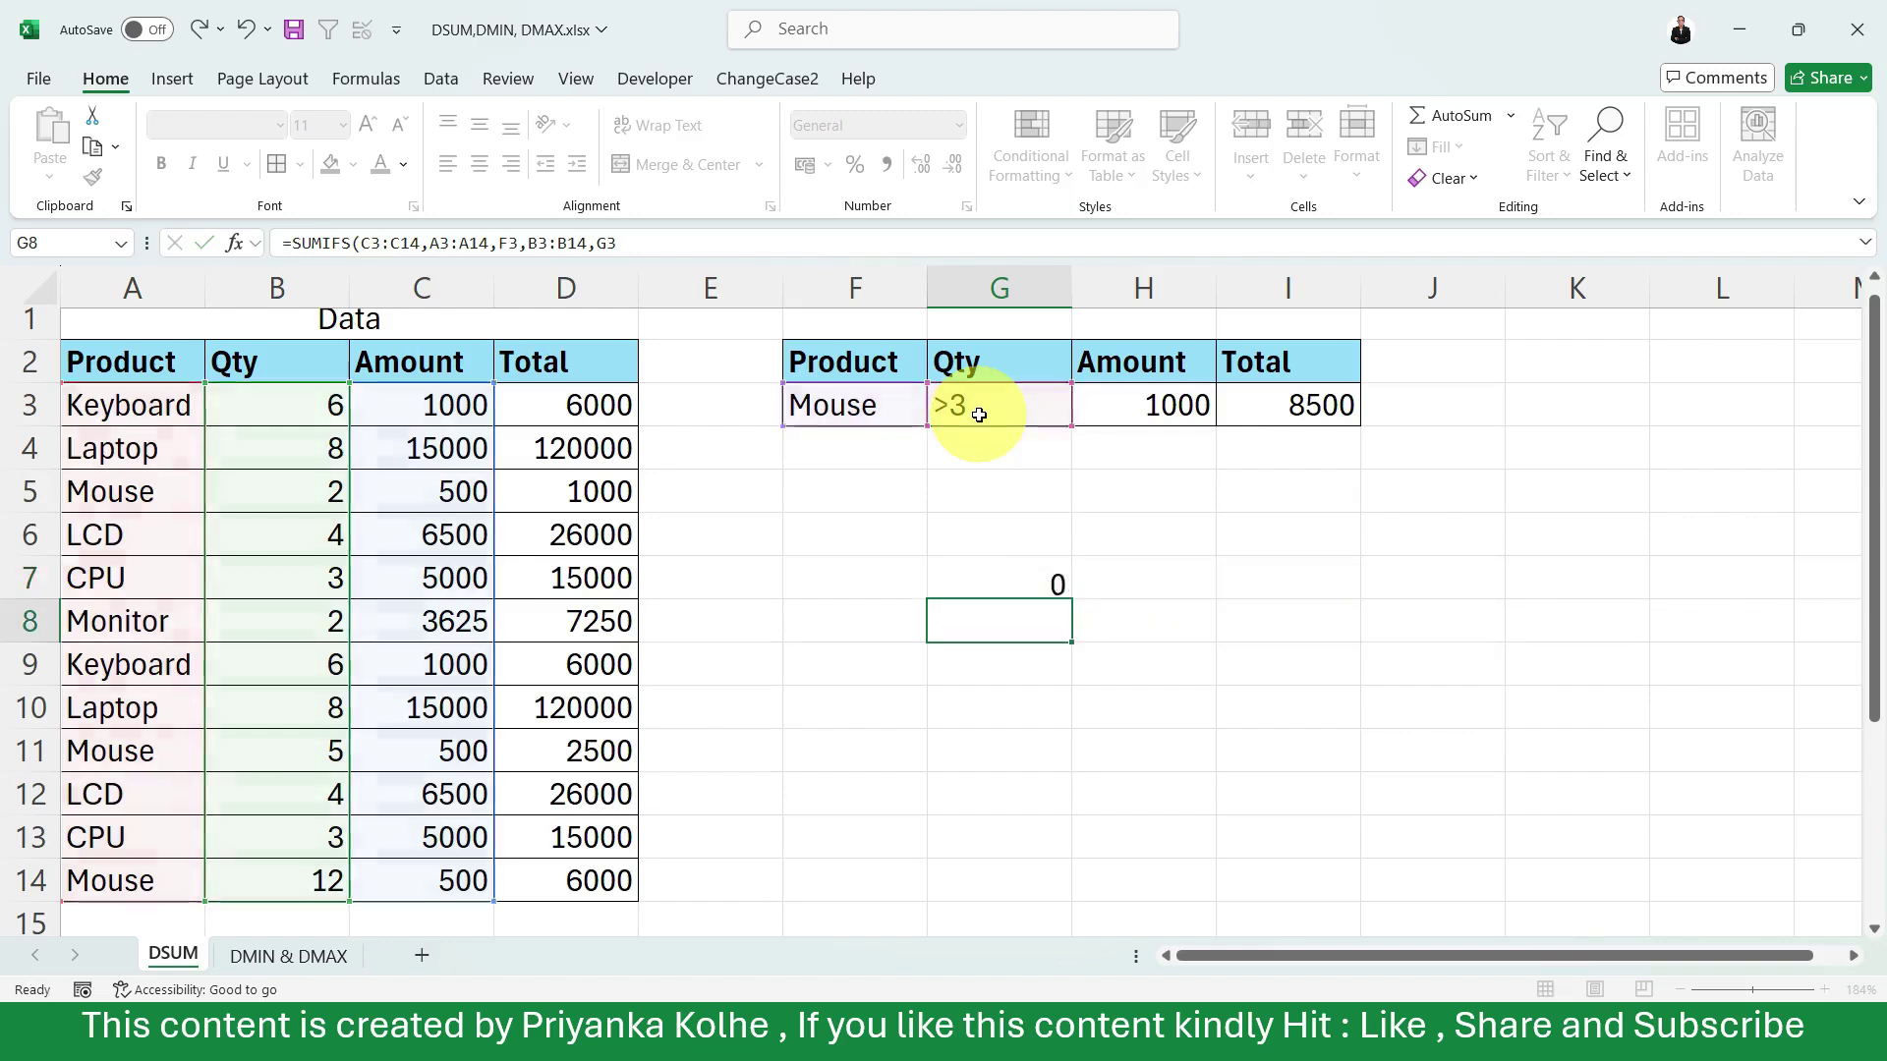
click(974, 572)
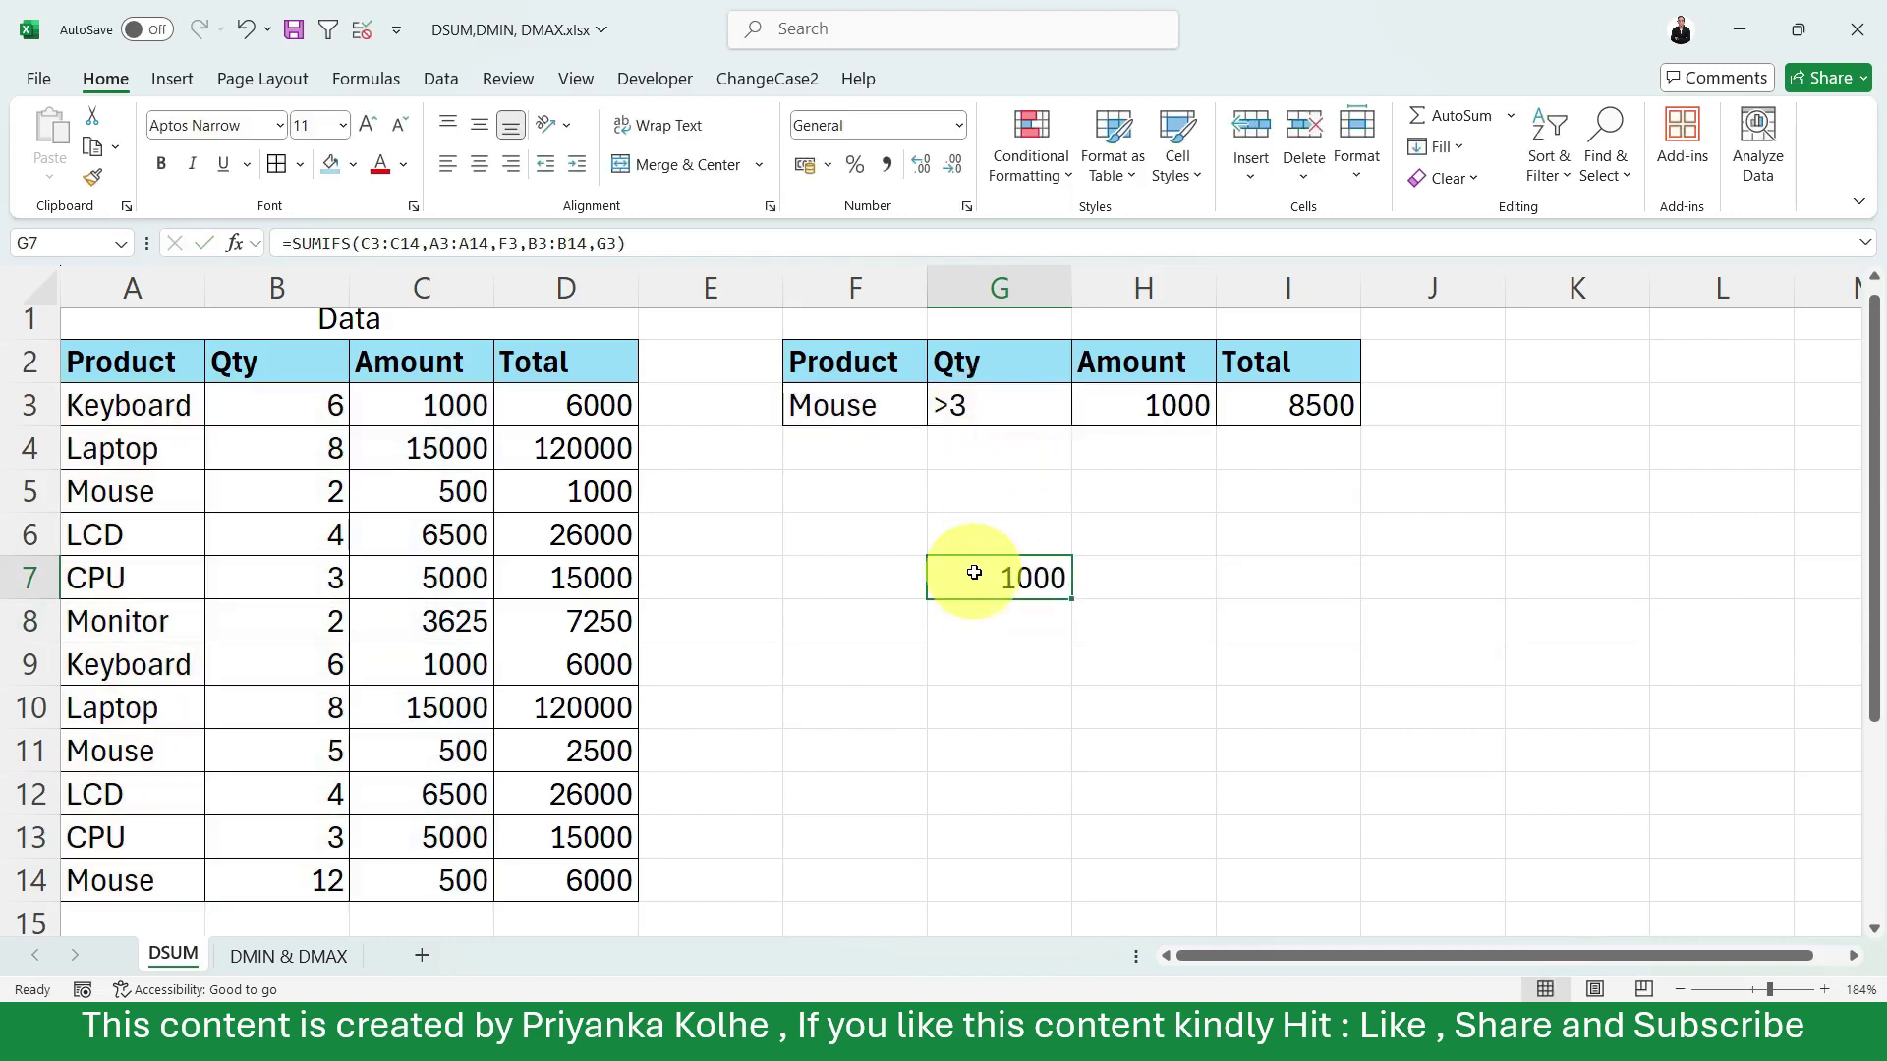
Set the Qty of the first Mouse row, B5, to 4 and check the SUMIFS cell G7.
double_click(321, 492)
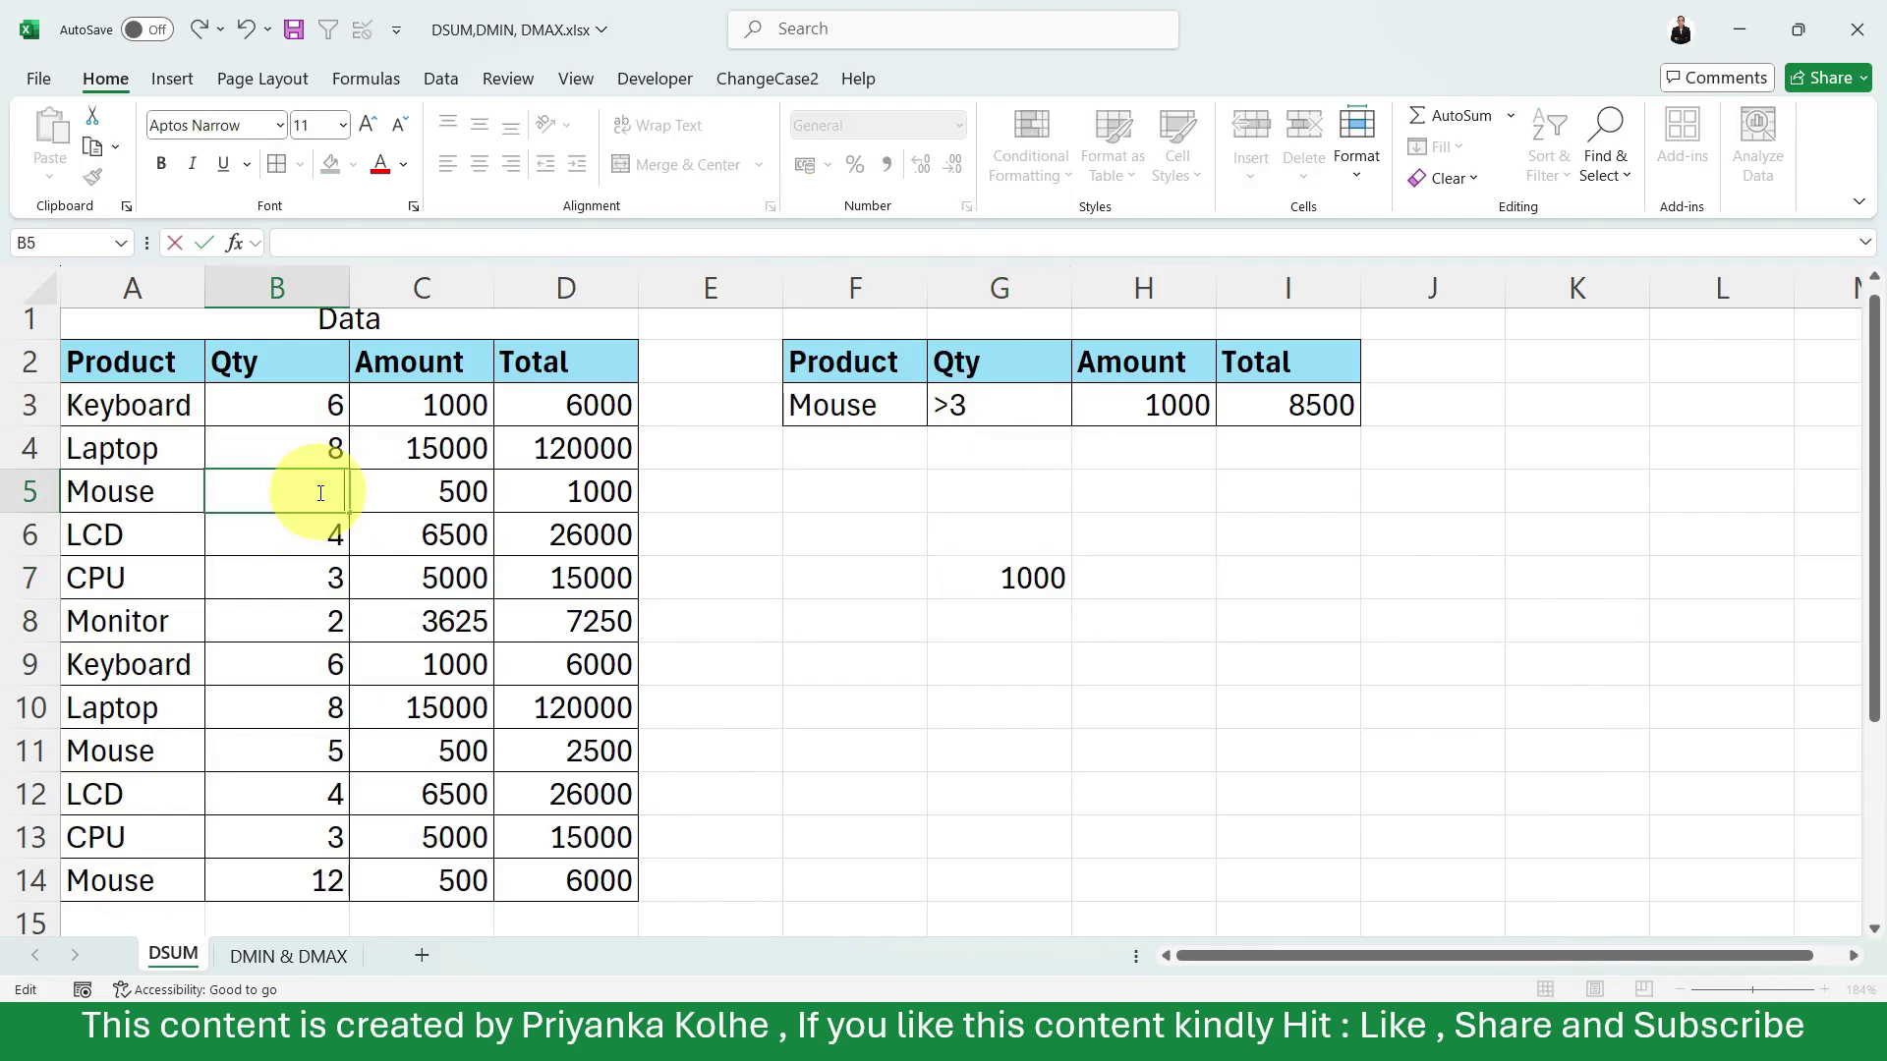
click(506, 491)
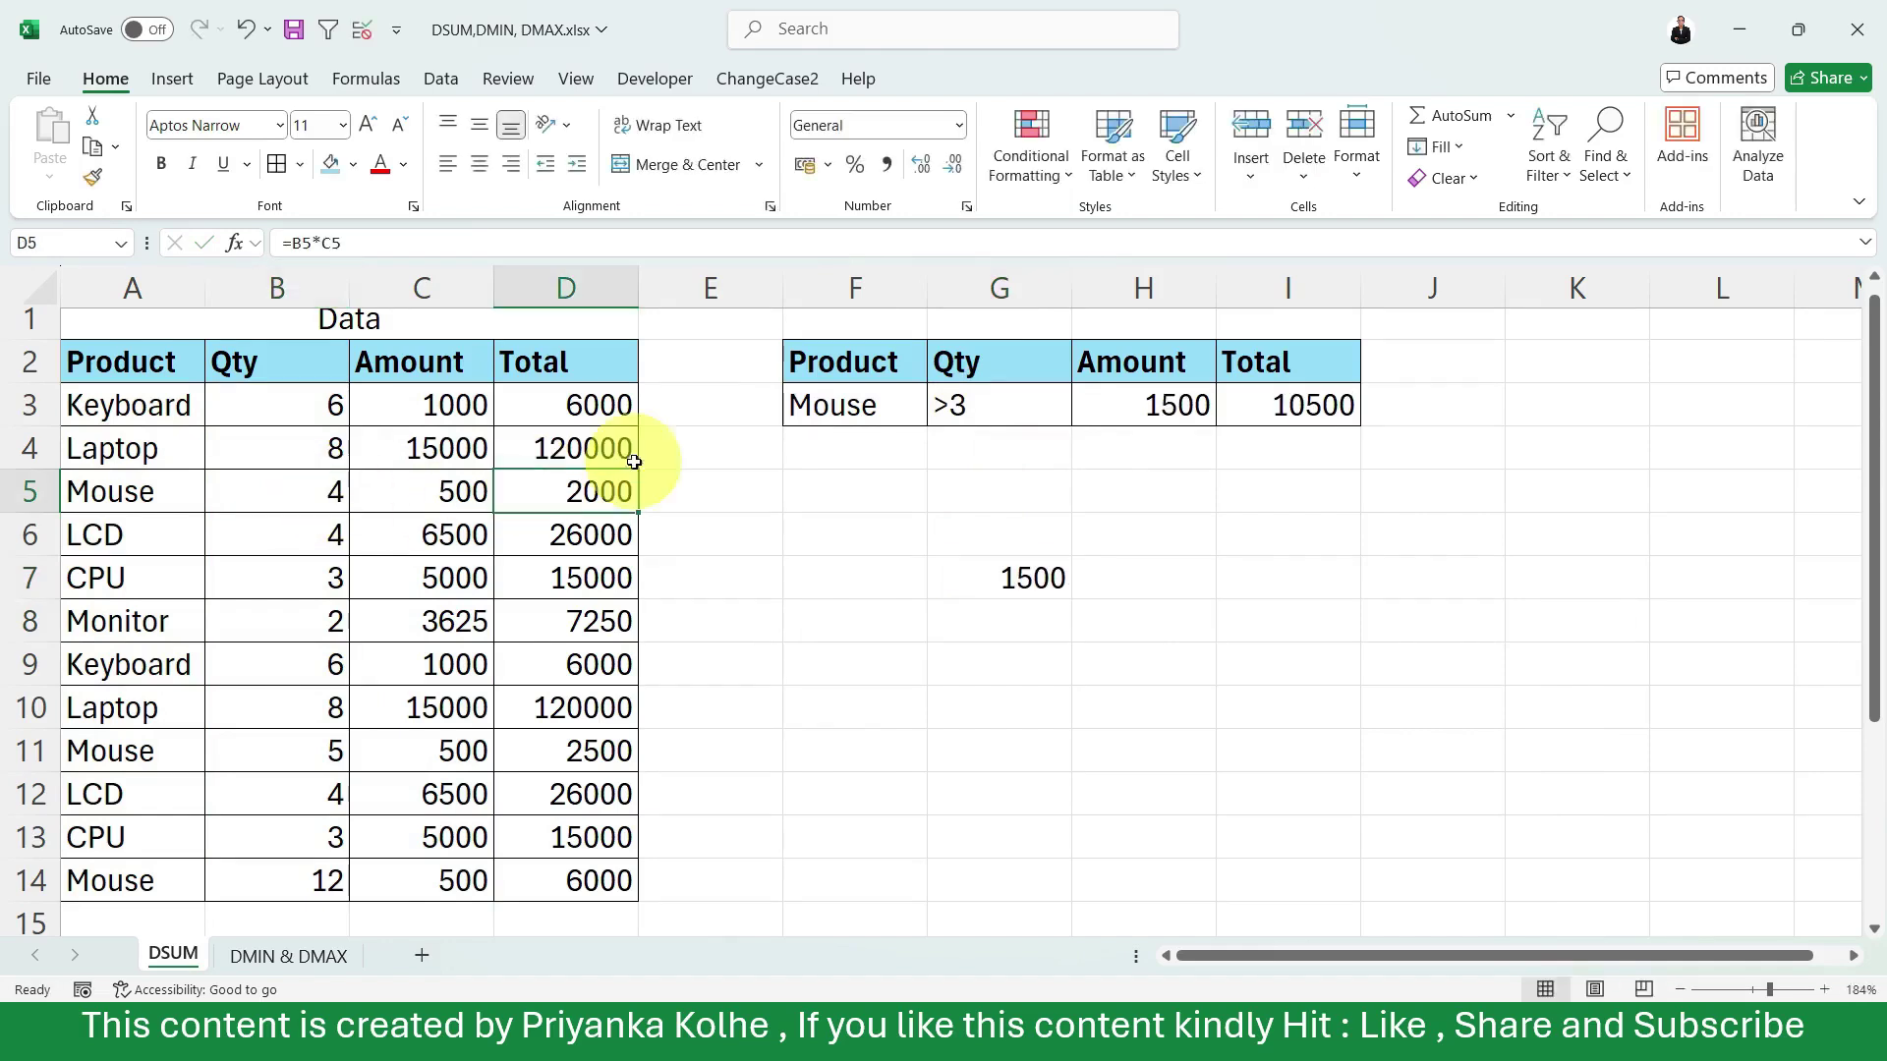
click(1008, 587)
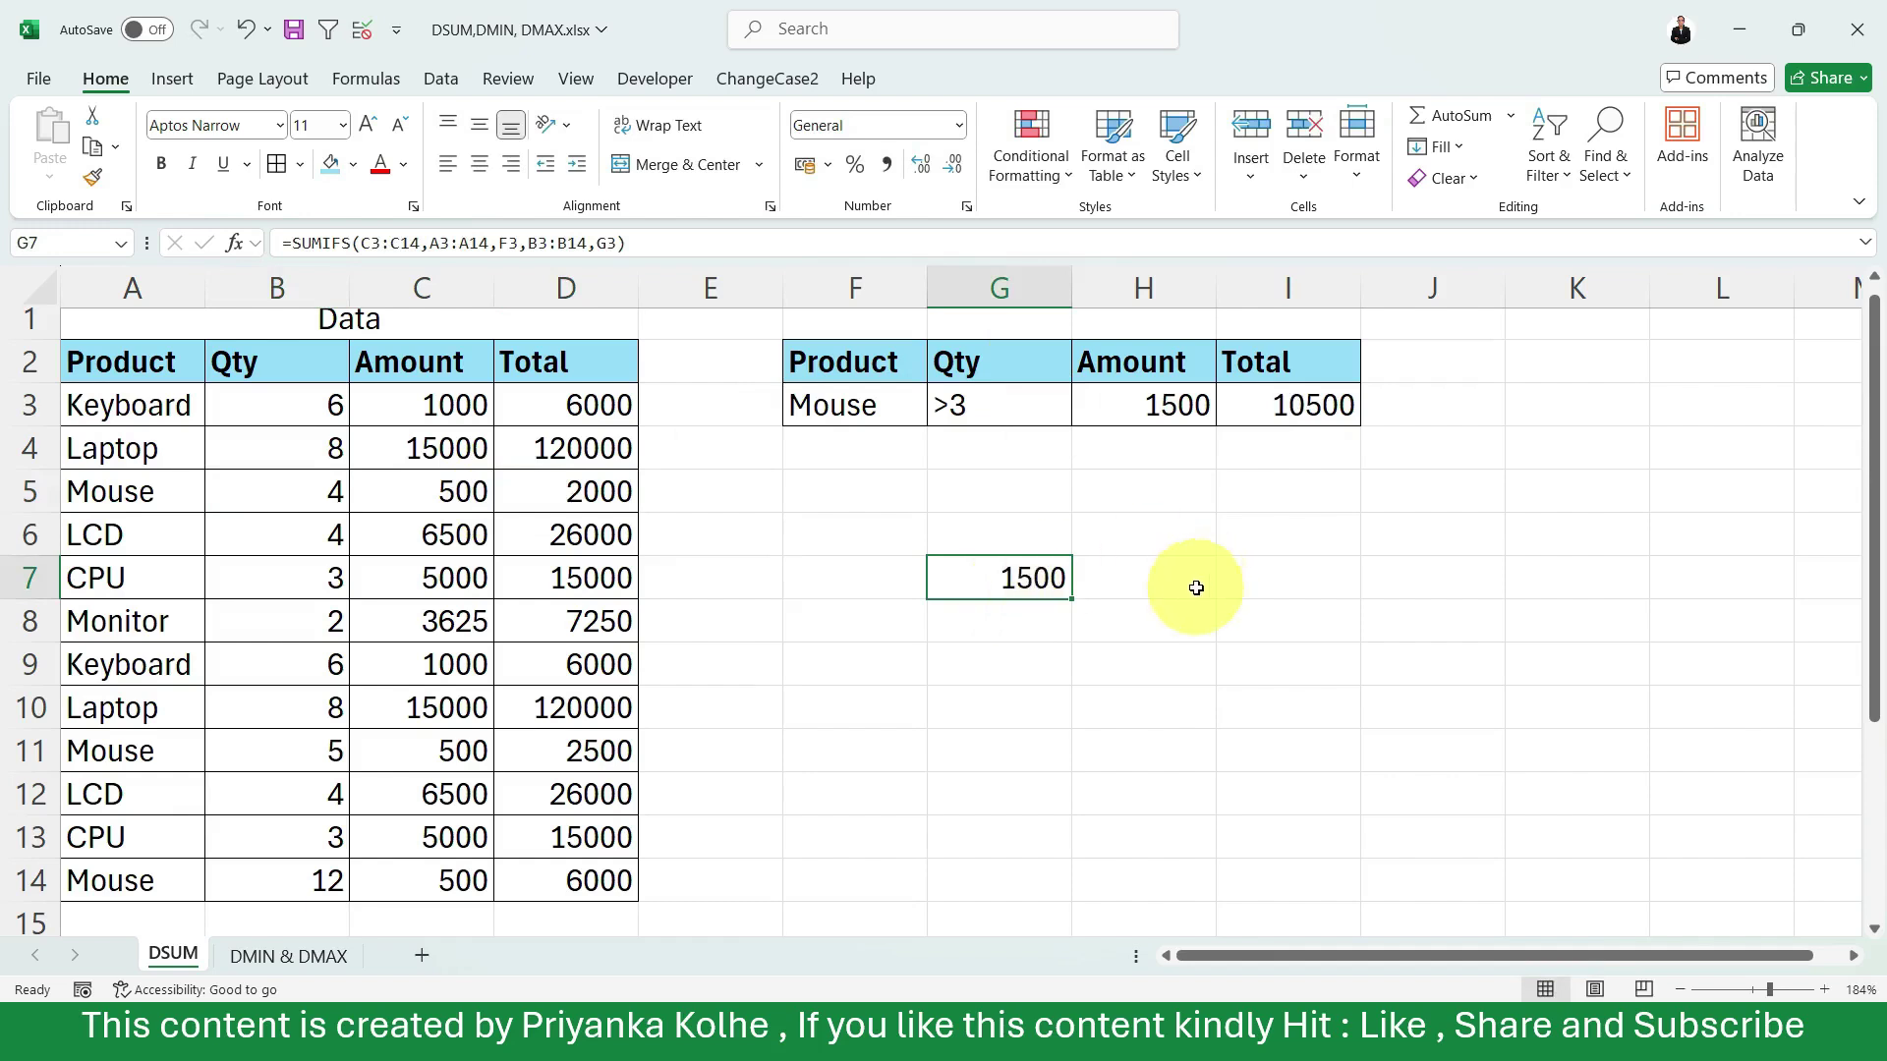
click(1031, 659)
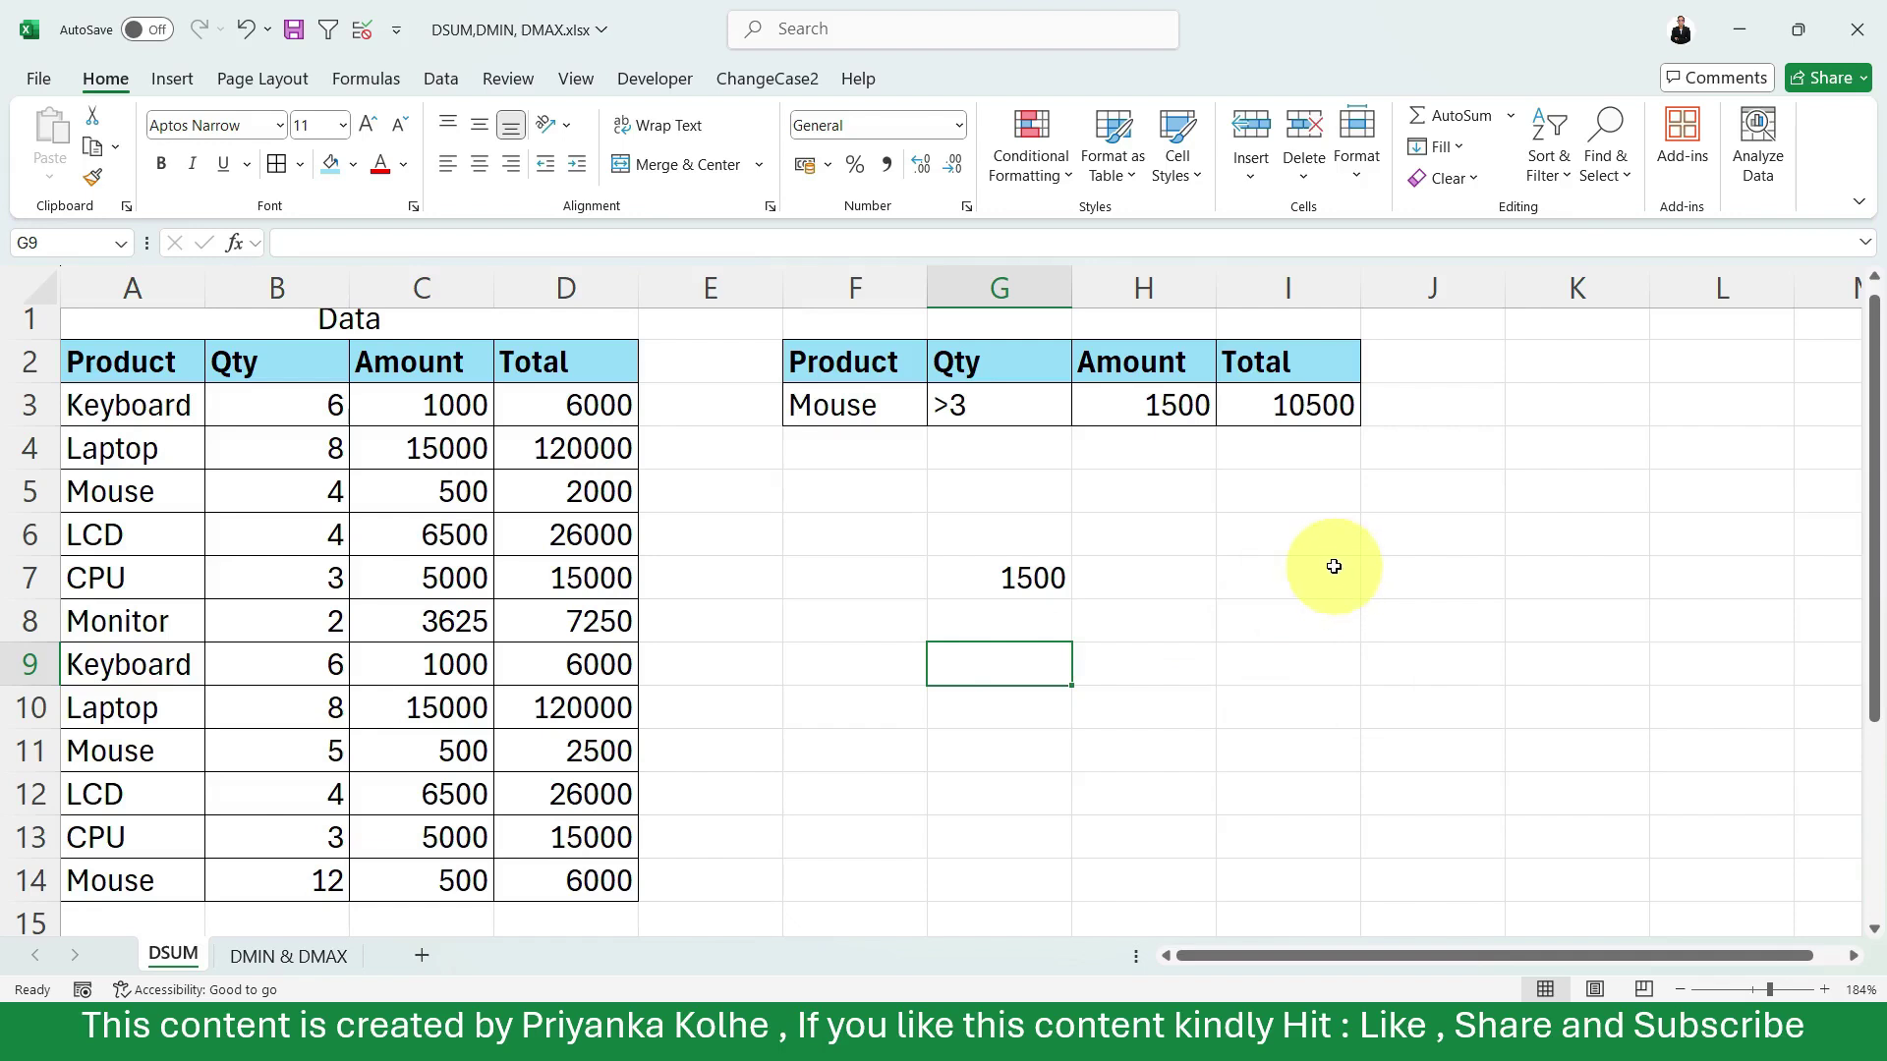
Choose Keyboard as the summary product in F3.
click(916, 419)
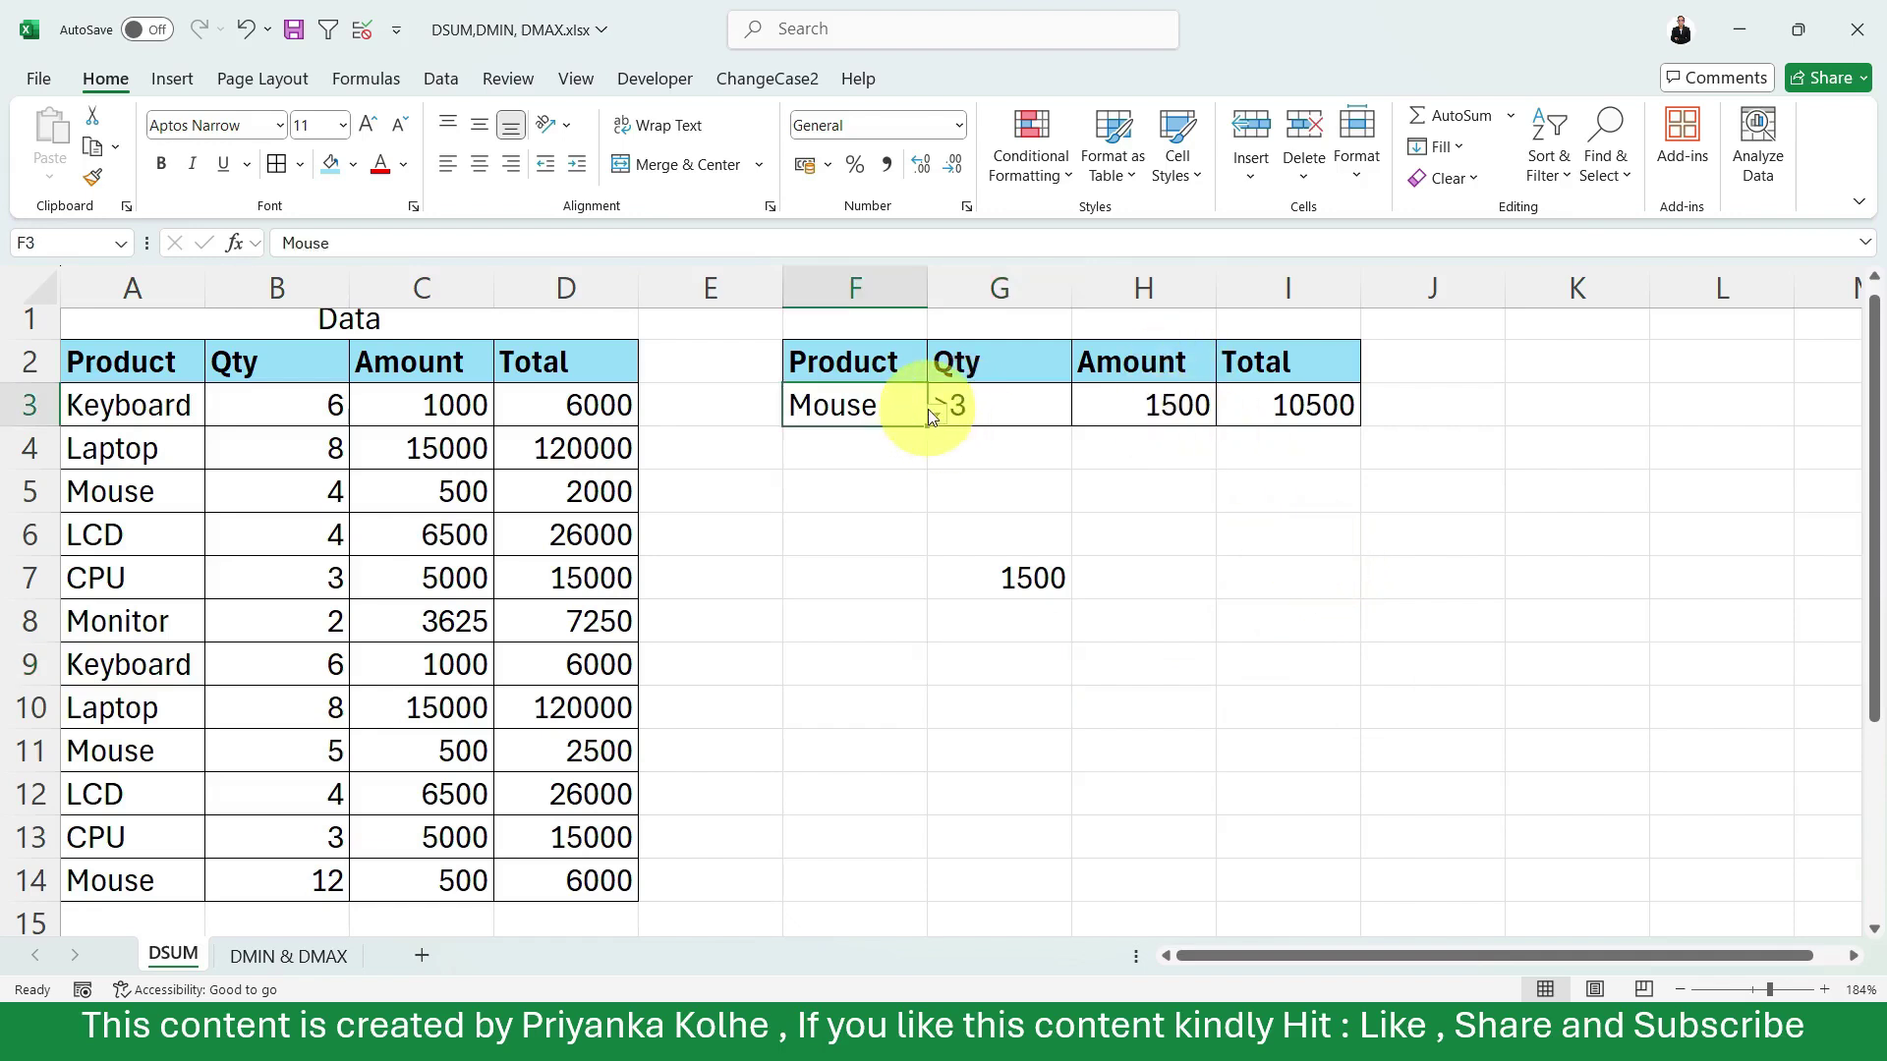
click(932, 412)
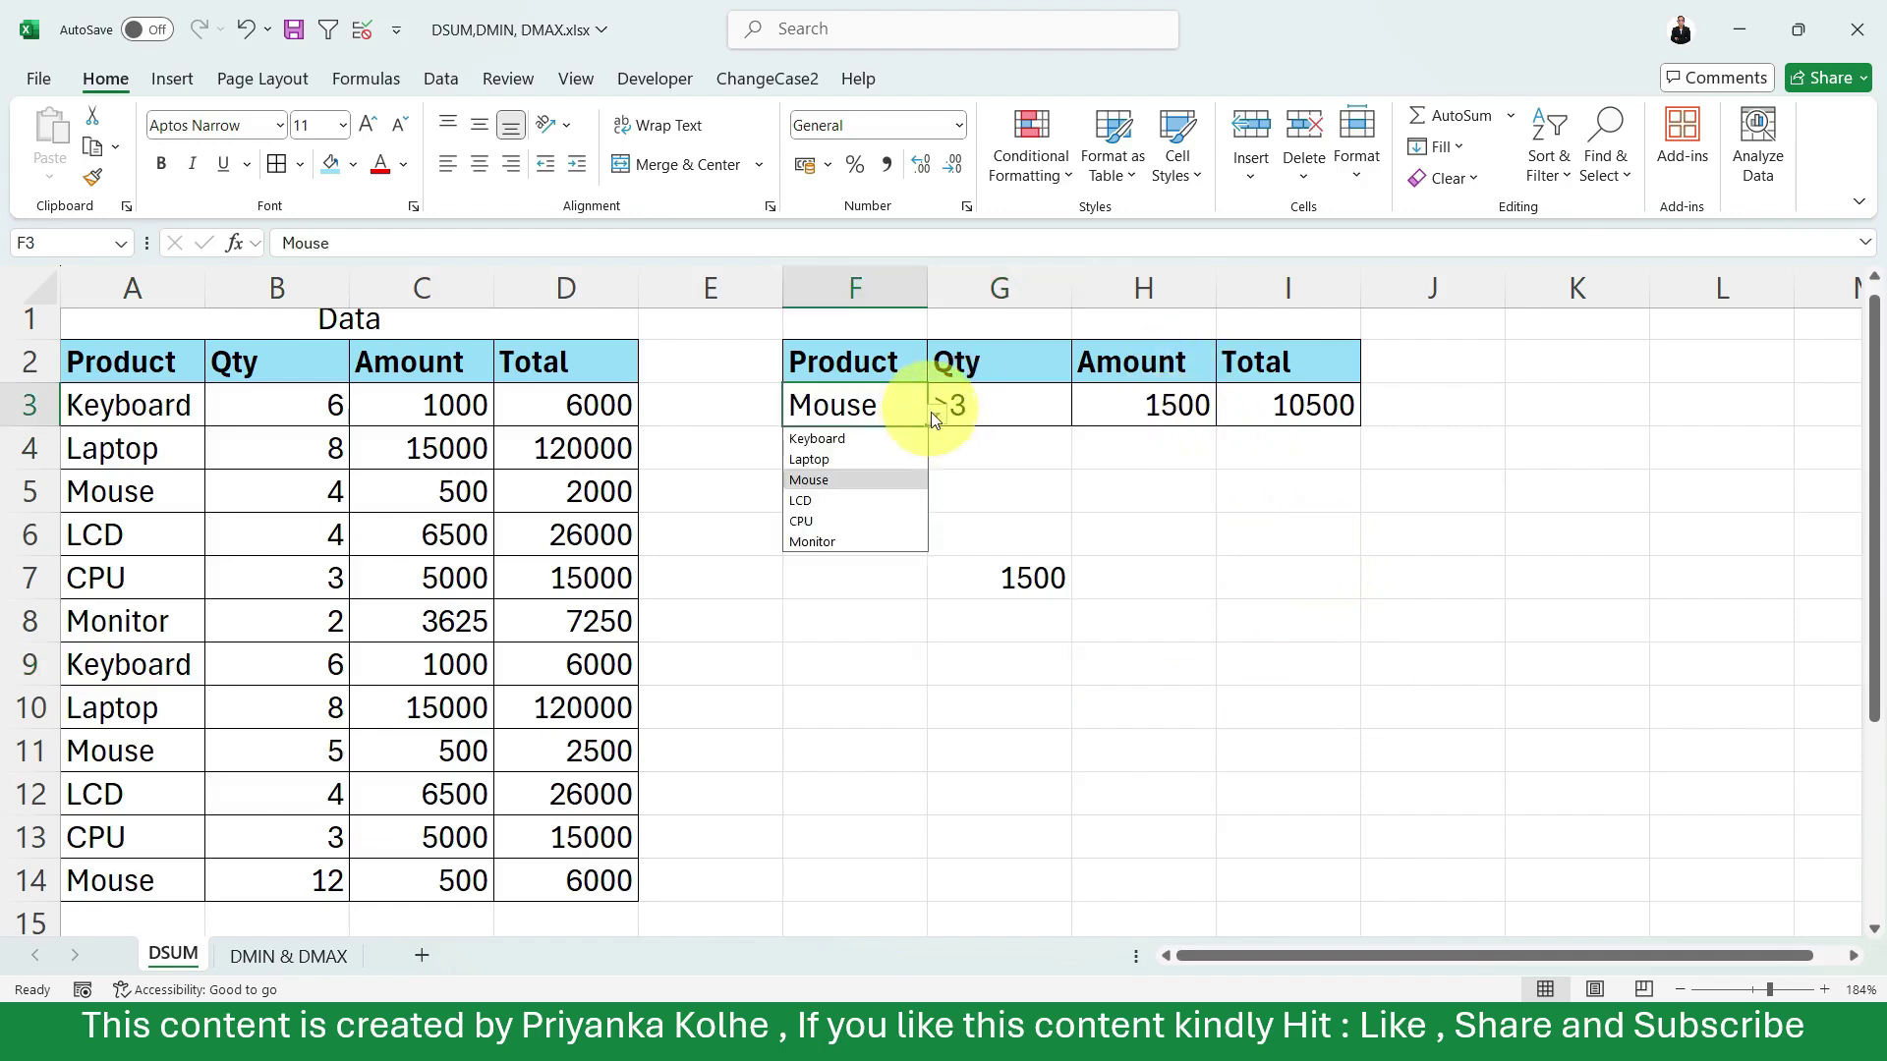
click(869, 441)
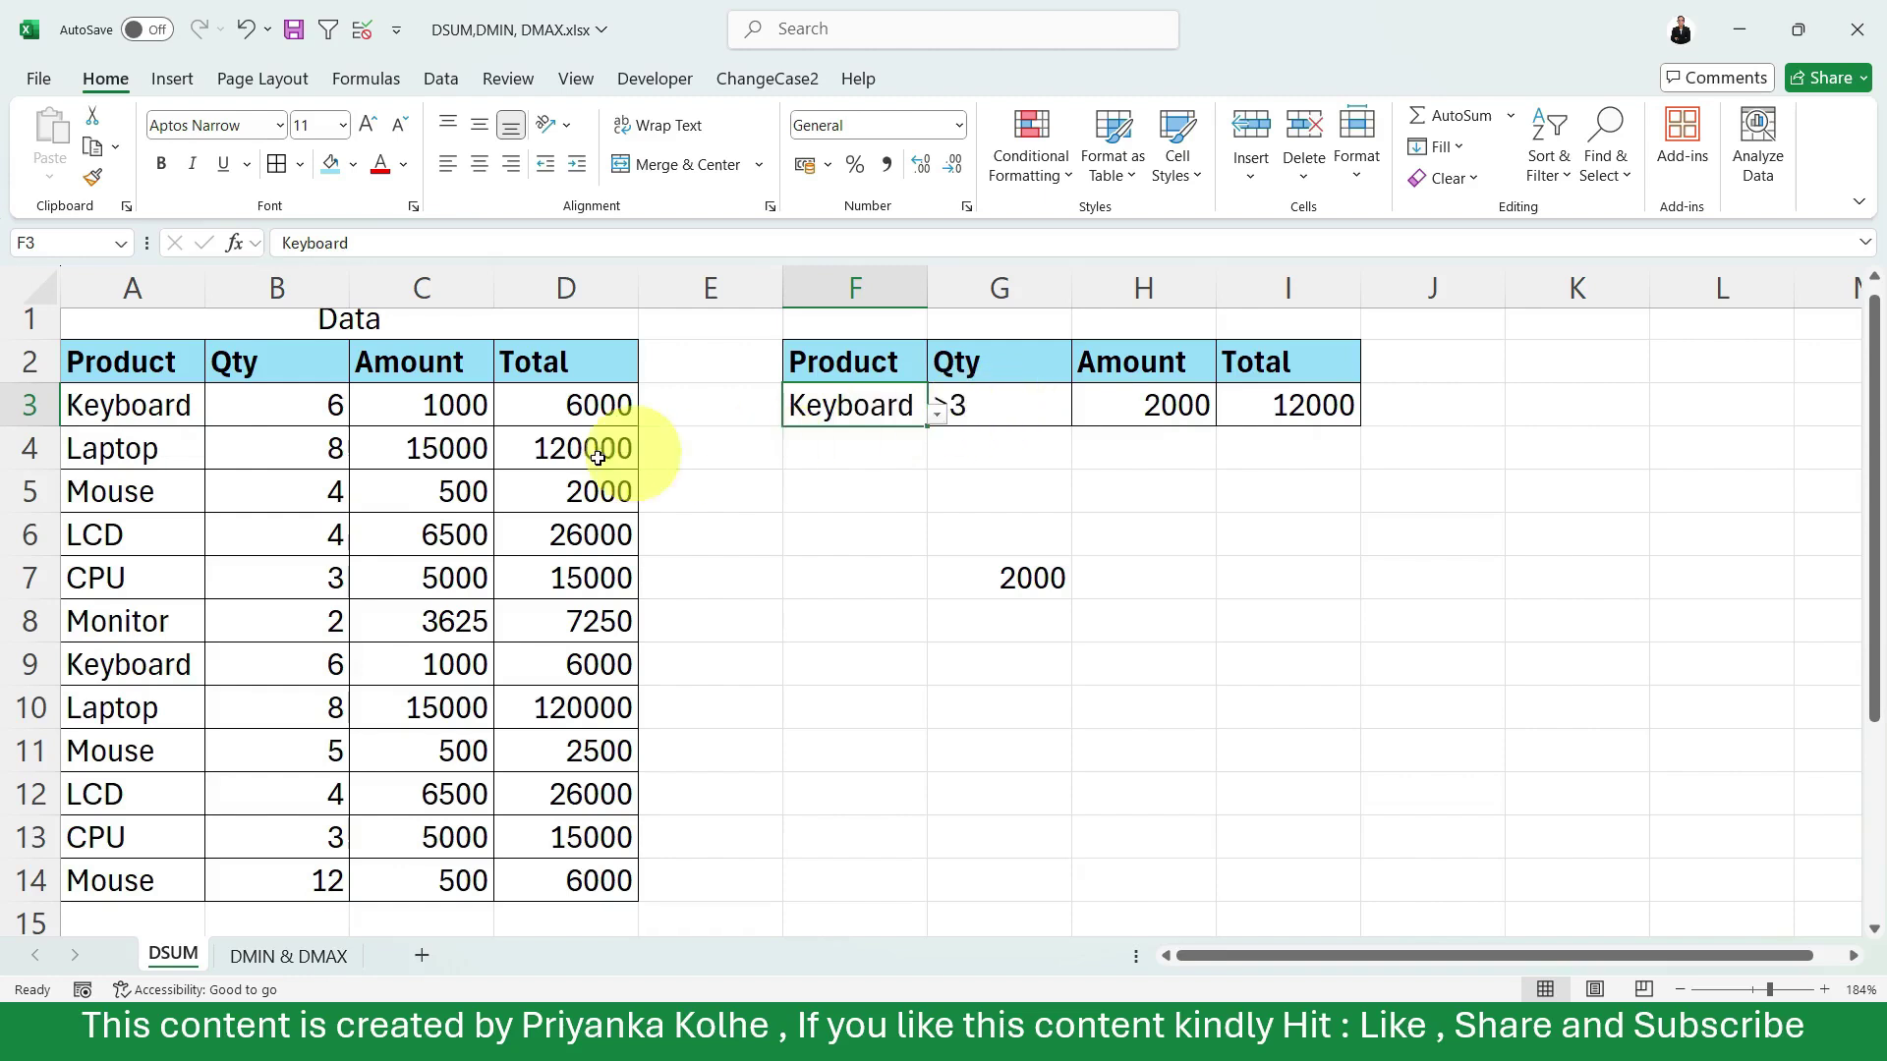
Set the Qty of the first Keyboard row, B3, to 2 and compare the DSUM summary with Keyboard row 9.
double_click(338, 403)
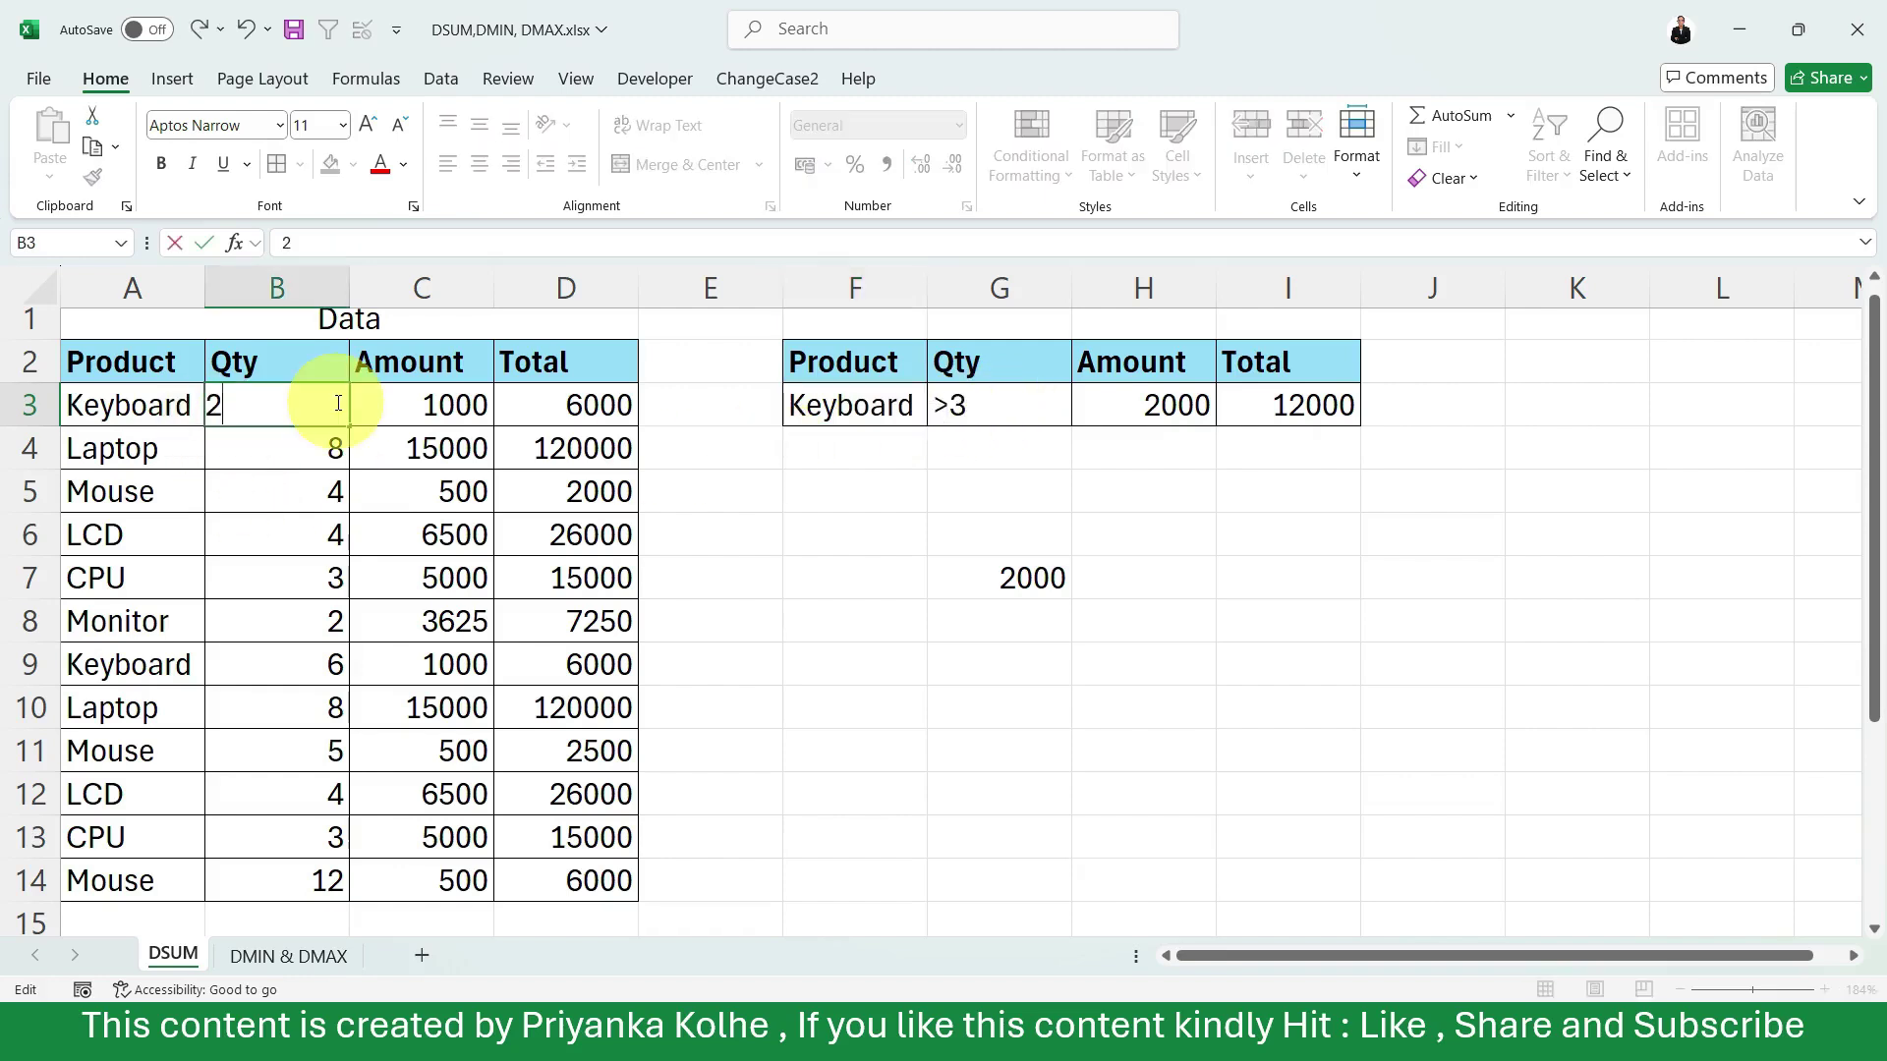
text(2)
click(447, 457)
click(1167, 403)
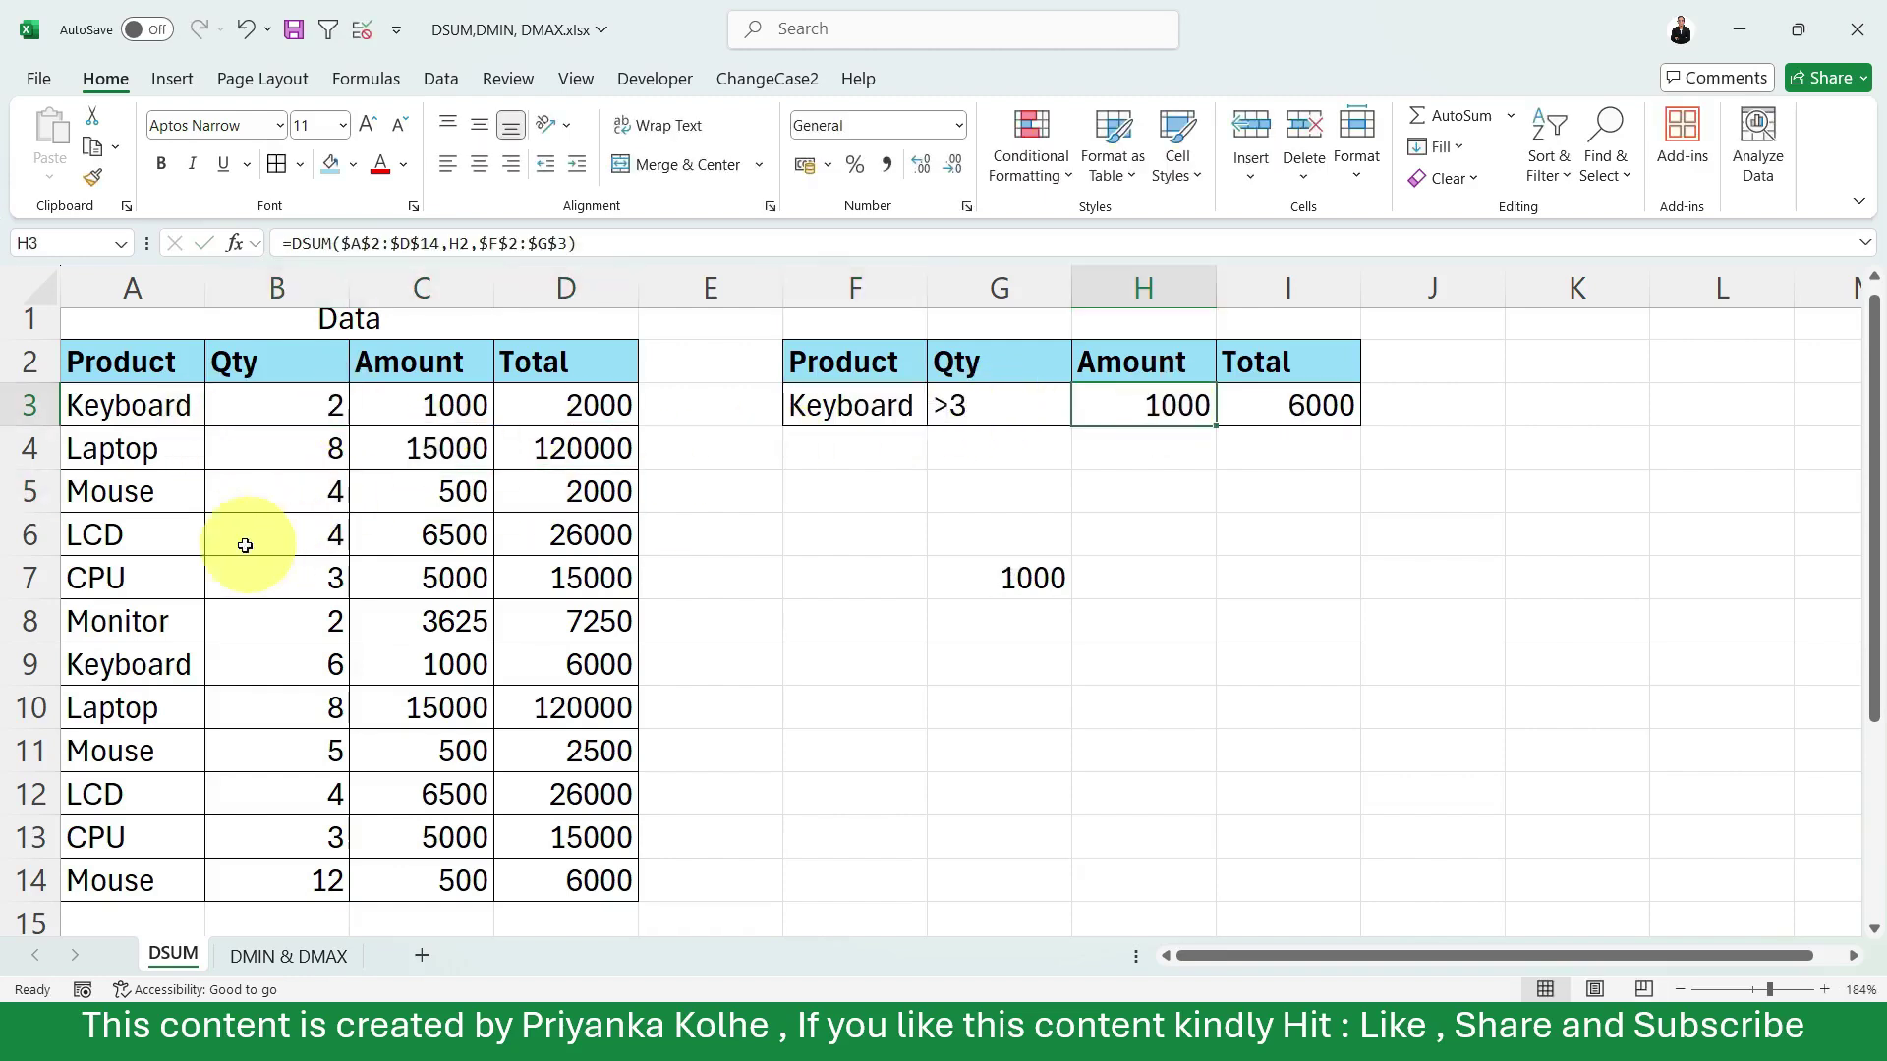
click(316, 666)
click(433, 675)
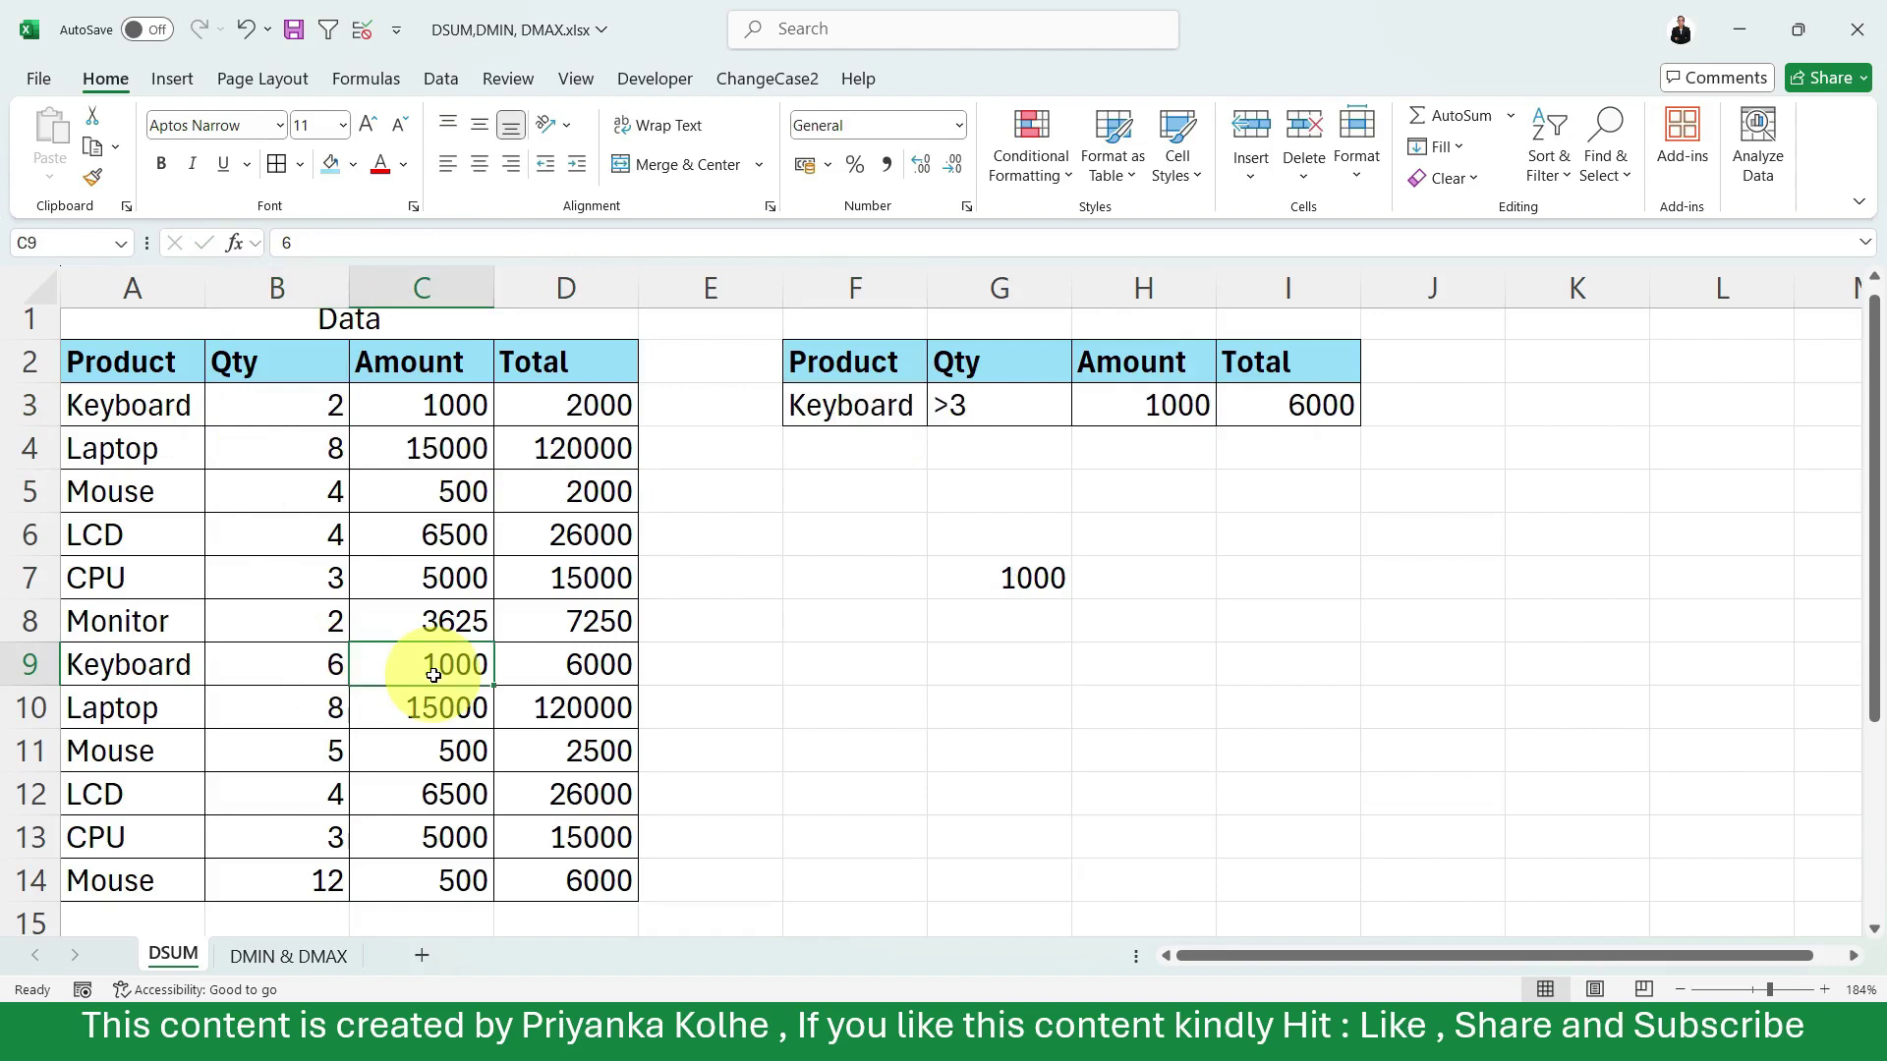
click(570, 663)
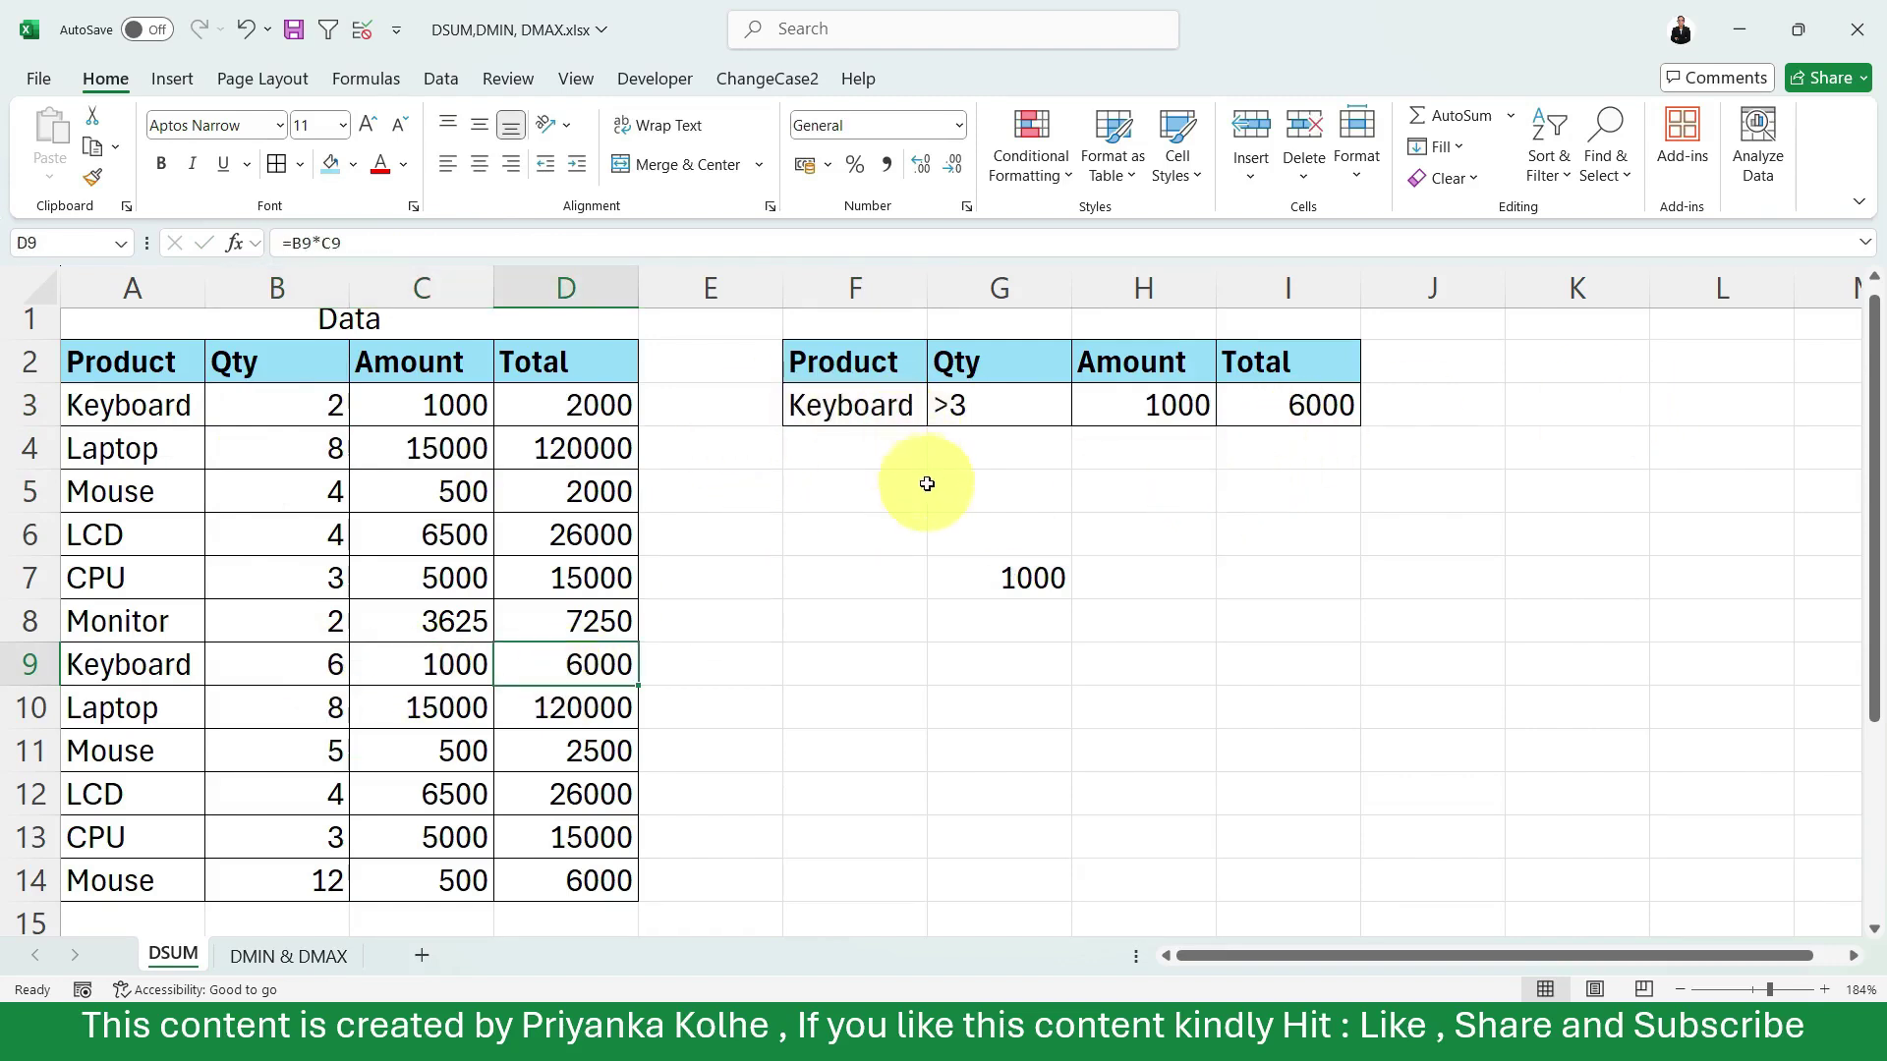
click(1166, 404)
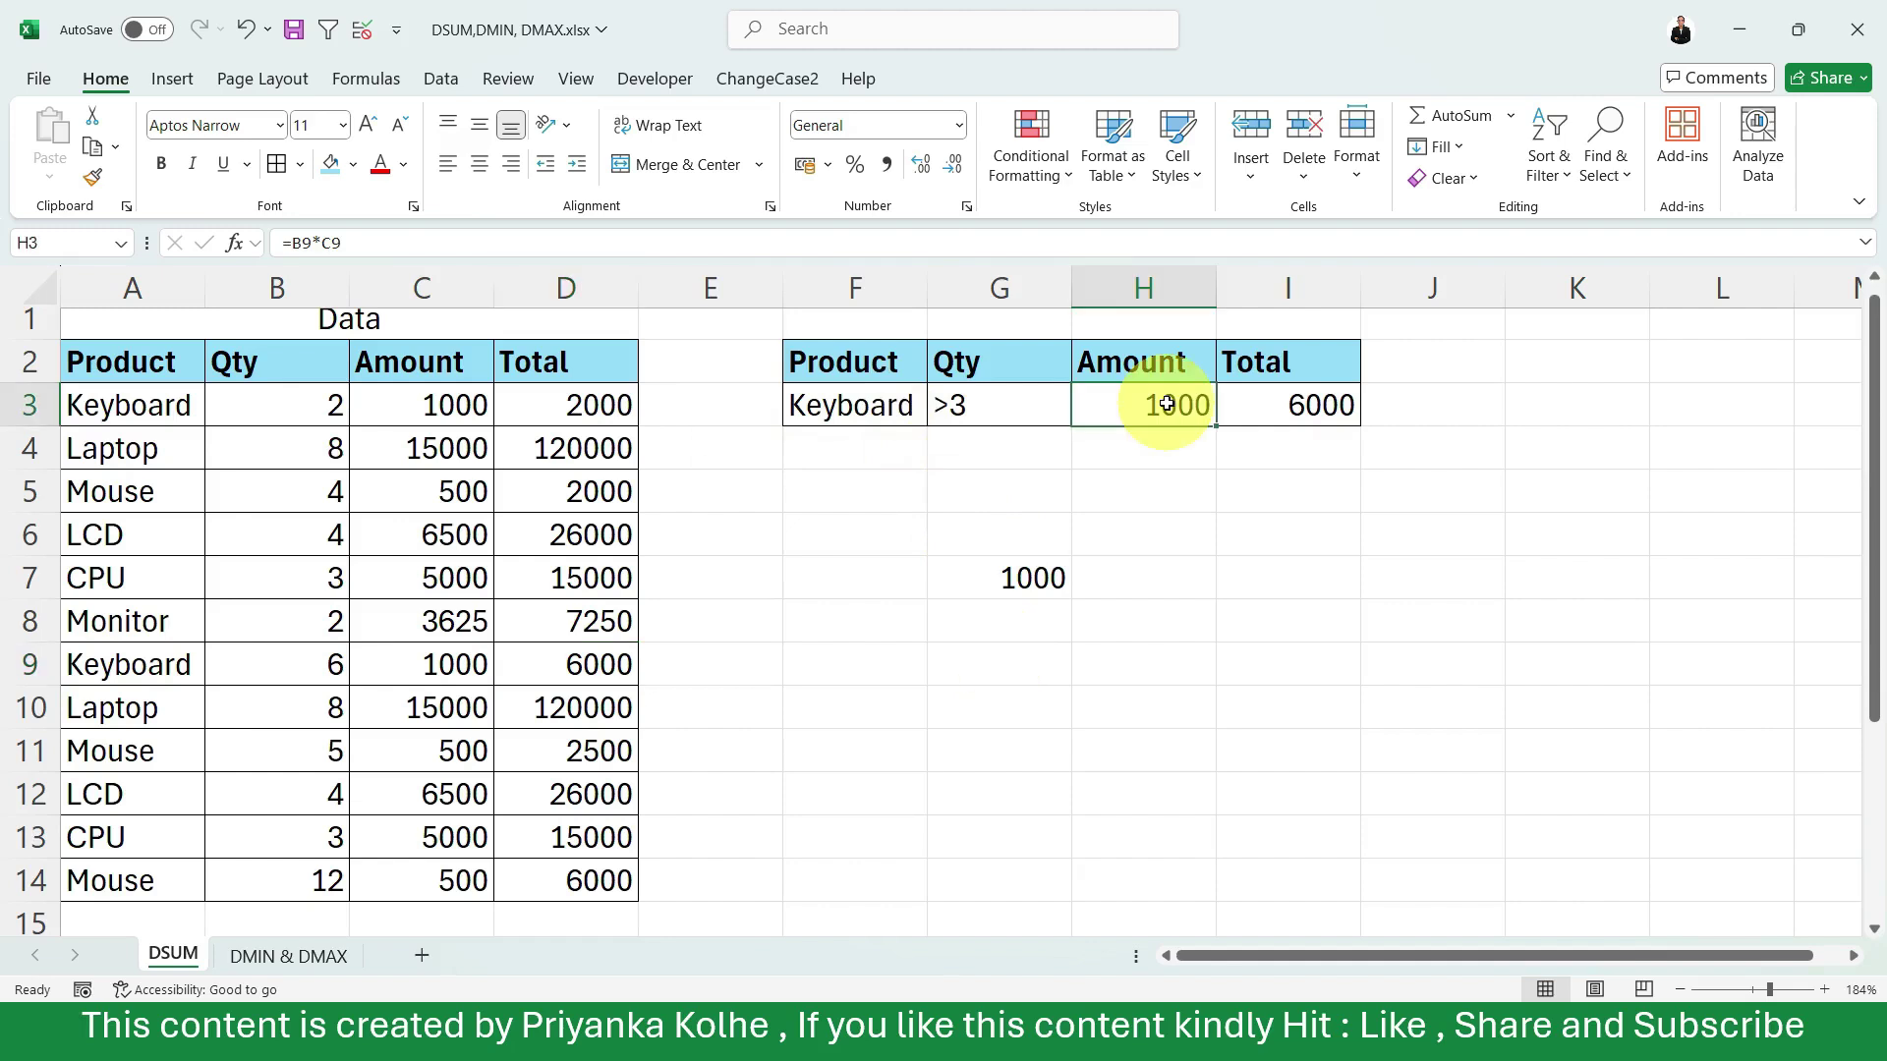